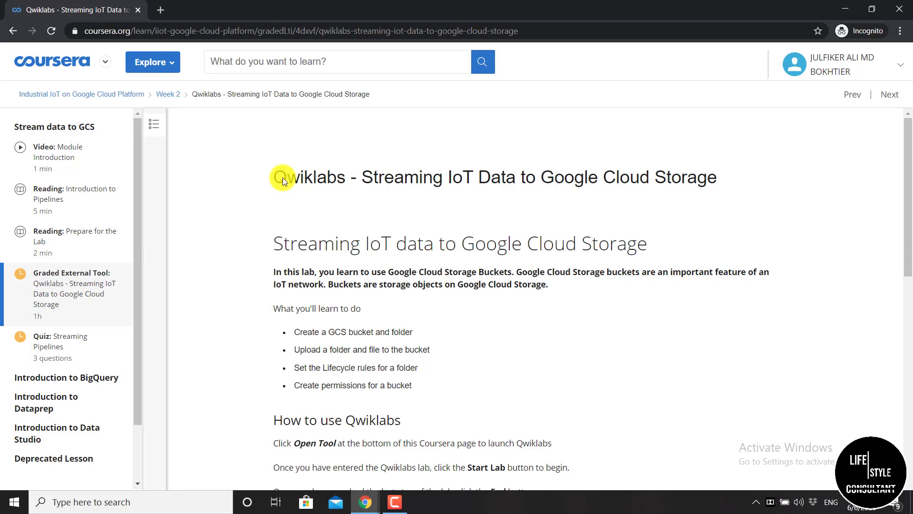
Accept the Coursera honor code and launch the Streaming IoT Data lab in Qwiklabs
{"action": "scroll", "coordinate": [284, 178], "scroll_direction": "down", "scroll_amount": 15}
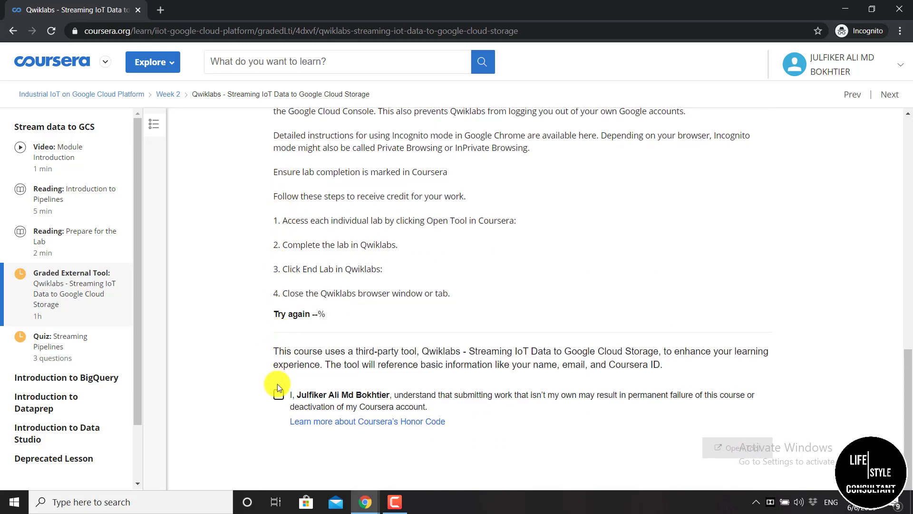
{"action": "left_click", "coordinate": [279, 395]}
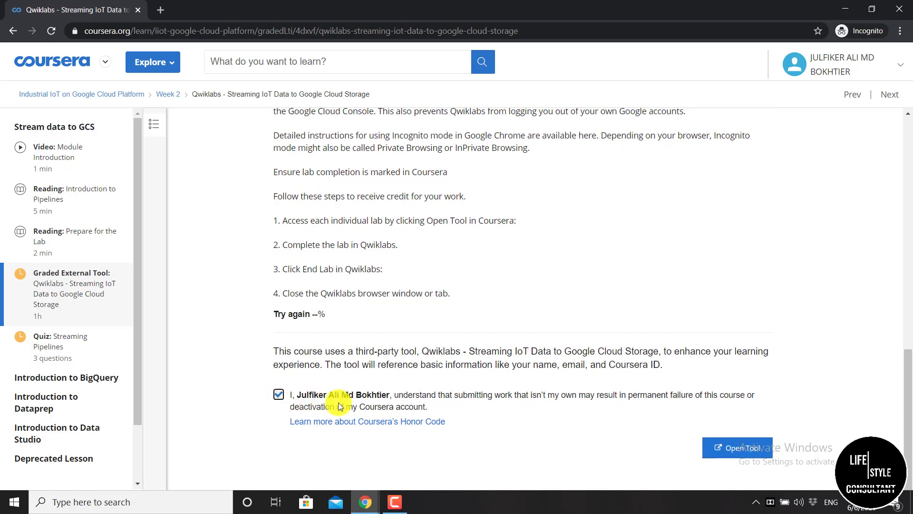
{"action": "left_click", "coordinate": [728, 449]}
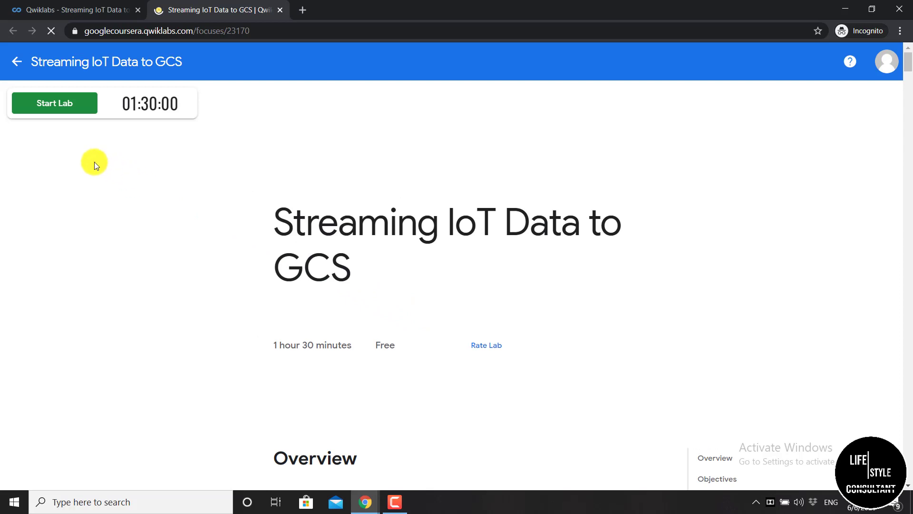
Start the Qwiklabs lab so its resources and temporary credentials get provisioned
{"action": "left_click", "coordinate": [78, 109]}
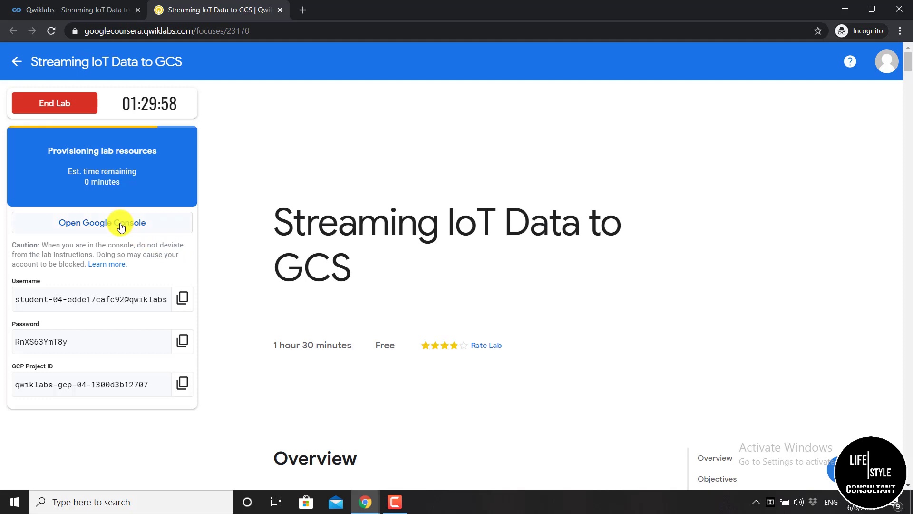
Open the Google Console sign-in and enter the lab account's copied username
{"action": "left_click", "coordinate": [121, 227]}
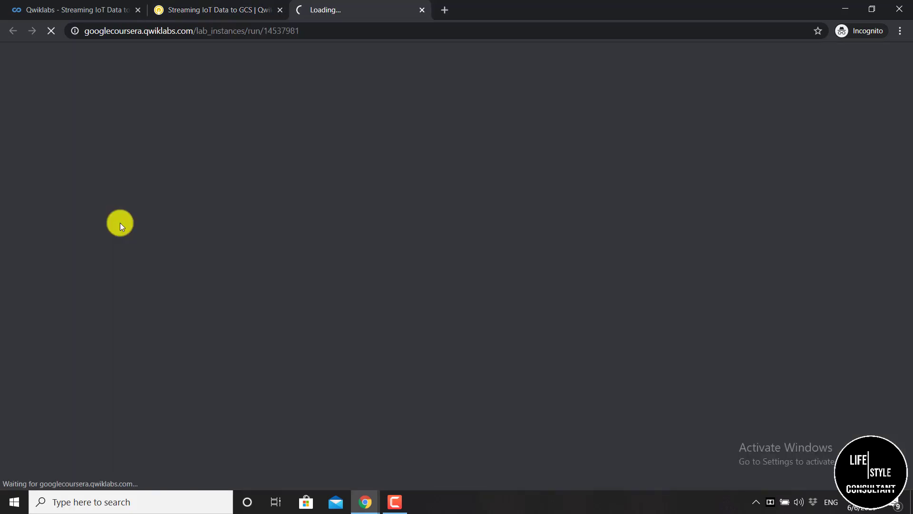
{"action": "left_click", "coordinate": [231, 9]}
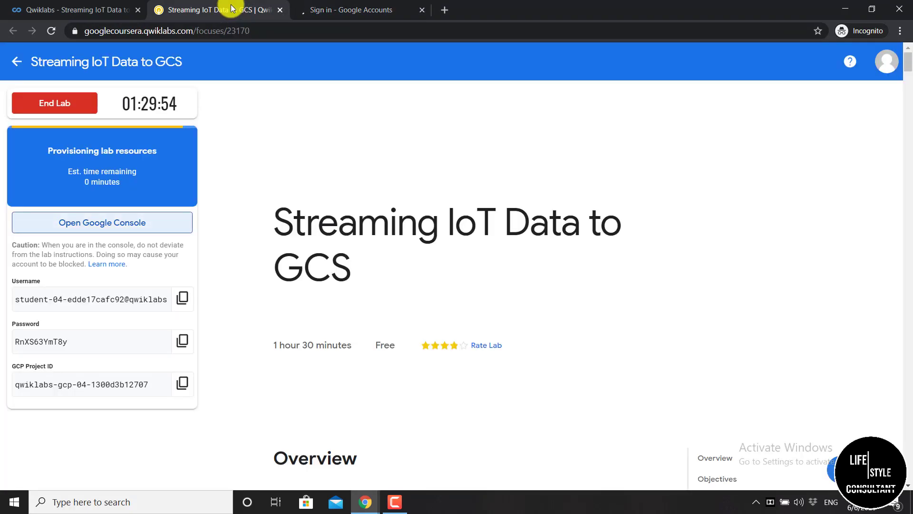
{"action": "left_click", "coordinate": [347, 13]}
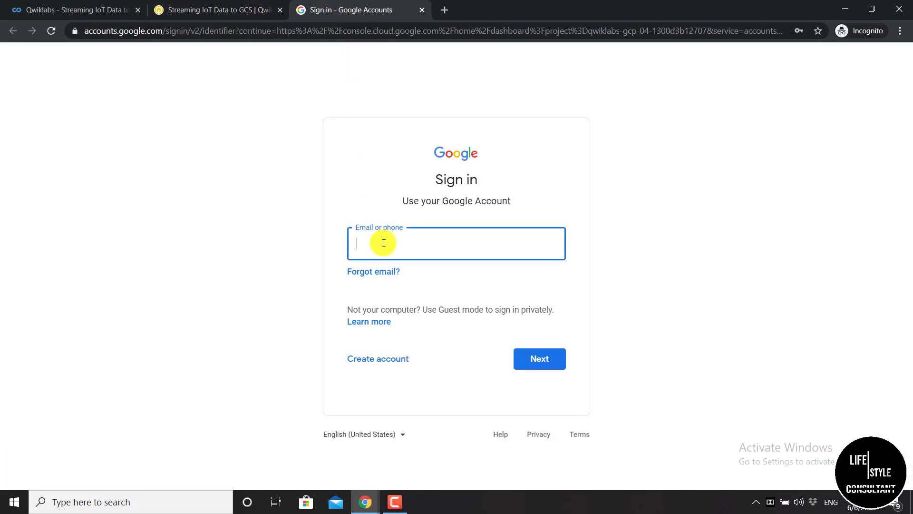
{"action": "left_click", "coordinate": [239, 14]}
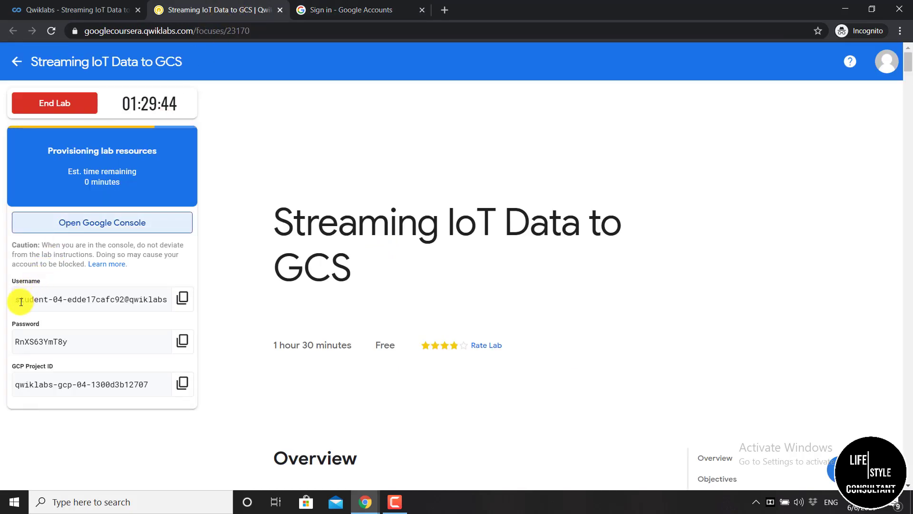
{"action": "left_click", "coordinate": [180, 299]}
{"action": "left_click", "coordinate": [358, 15]}
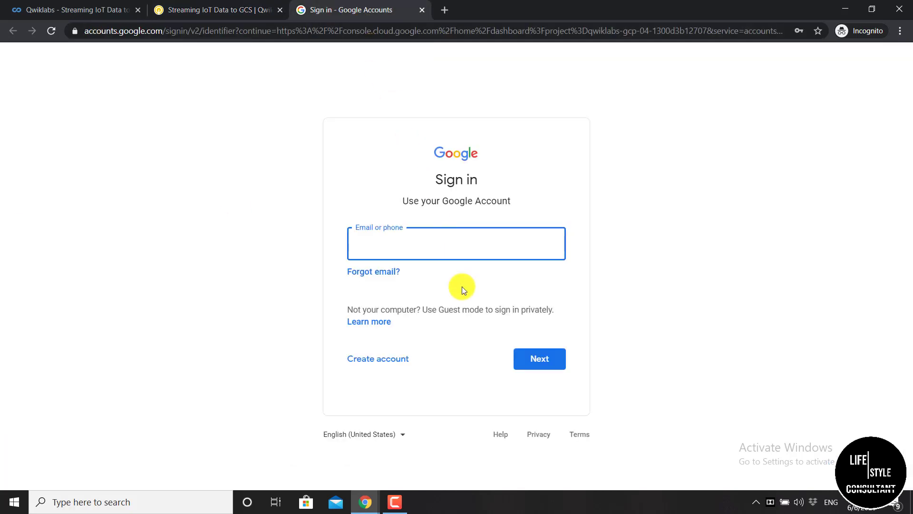
{"action": "key", "text": "ctrl+v"}
{"action": "left_click", "coordinate": [535, 361]}
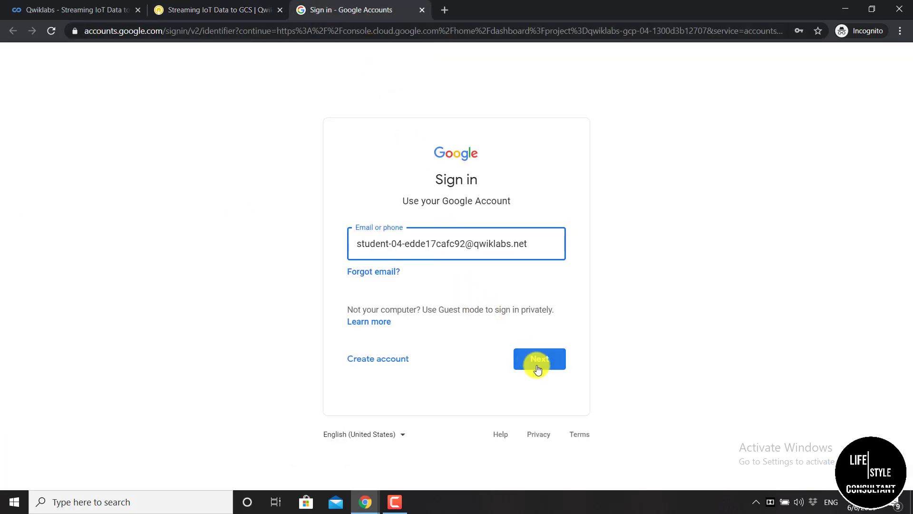
Enter the lab account's copied password, accept the account terms and confirm recovery options
{"action": "left_click", "coordinate": [216, 13]}
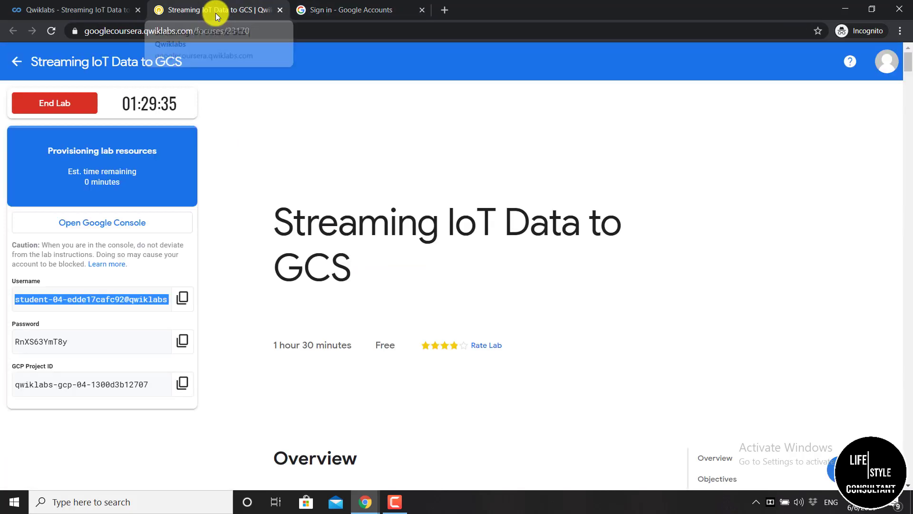
{"action": "left_click", "coordinate": [181, 340]}
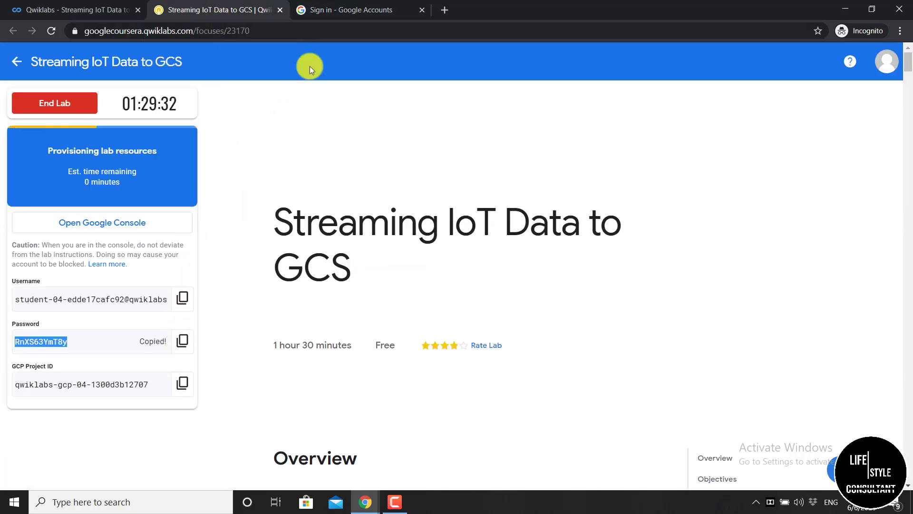
{"action": "left_click", "coordinate": [340, 10]}
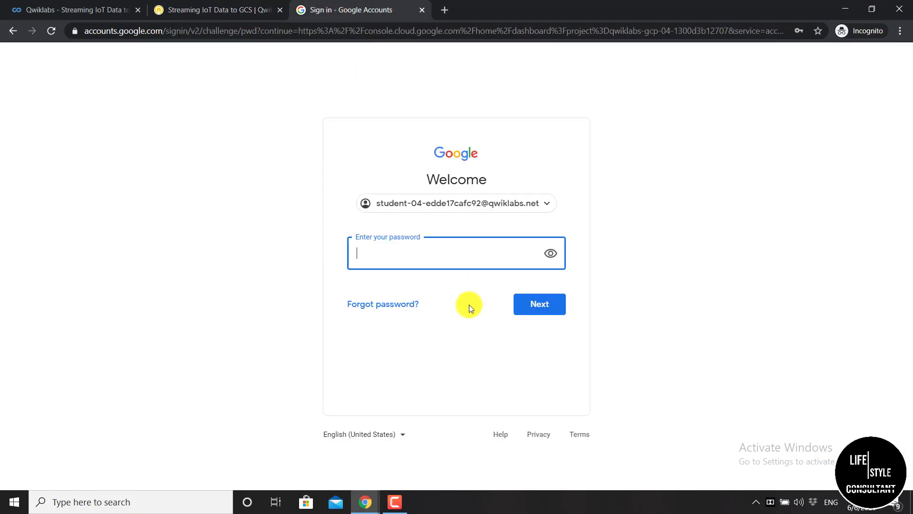
{"action": "key", "text": "ctrl+v"}
{"action": "left_click", "coordinate": [552, 310]}
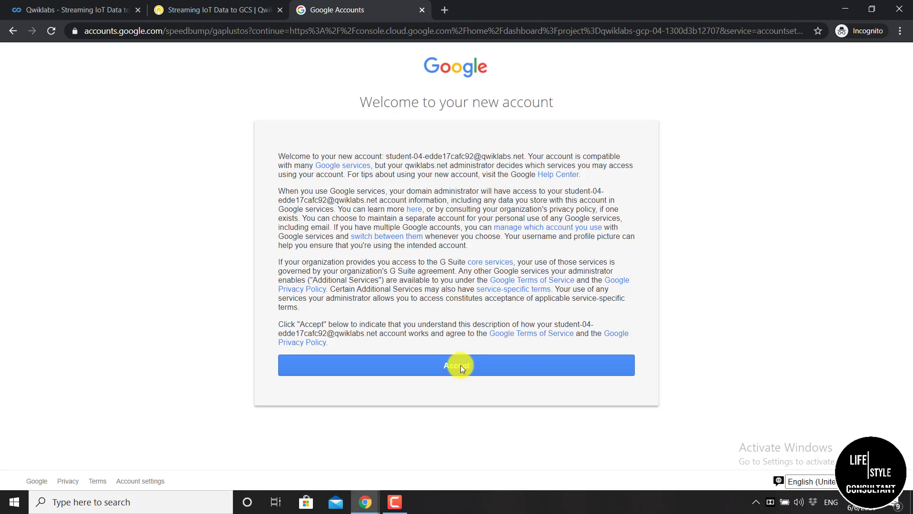
{"action": "left_click", "coordinate": [461, 365]}
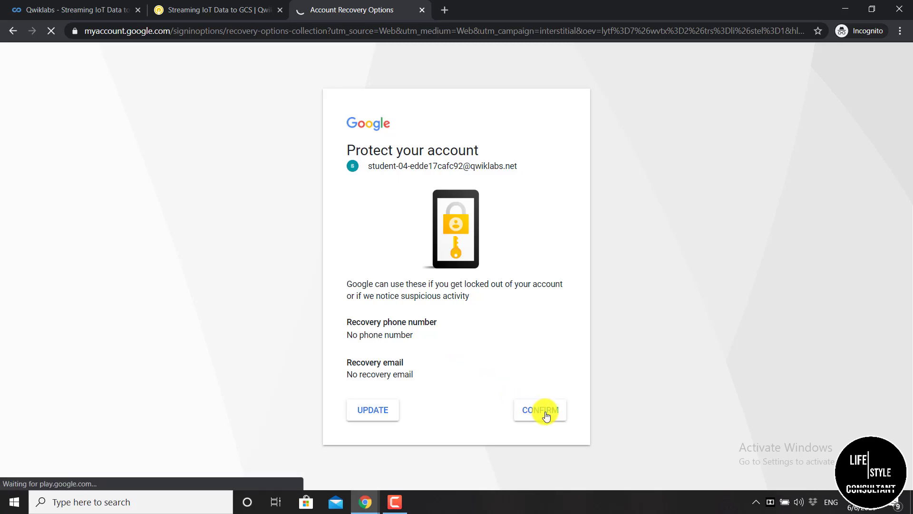
{"action": "left_click", "coordinate": [546, 415]}
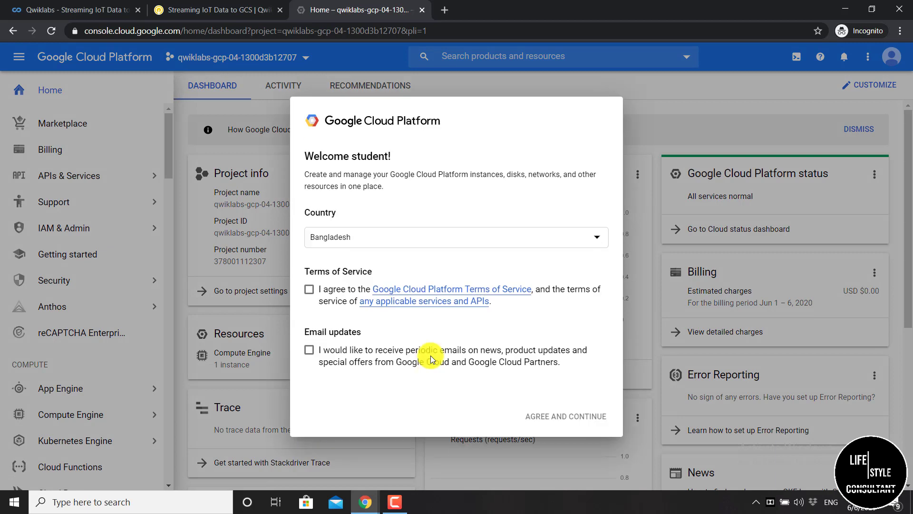
Agree to the Cloud terms of service and opt in to email updates in the welcome dialog
{"action": "left_click", "coordinate": [309, 290]}
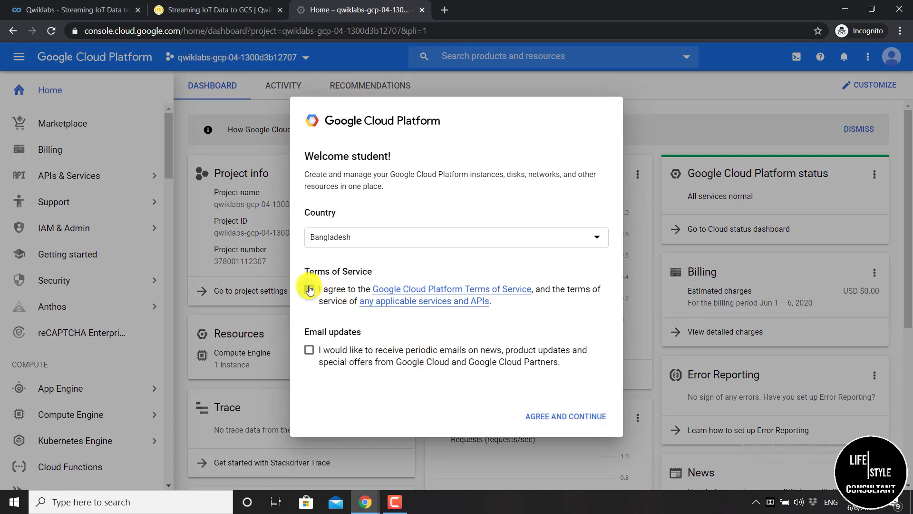
{"action": "left_click", "coordinate": [308, 349]}
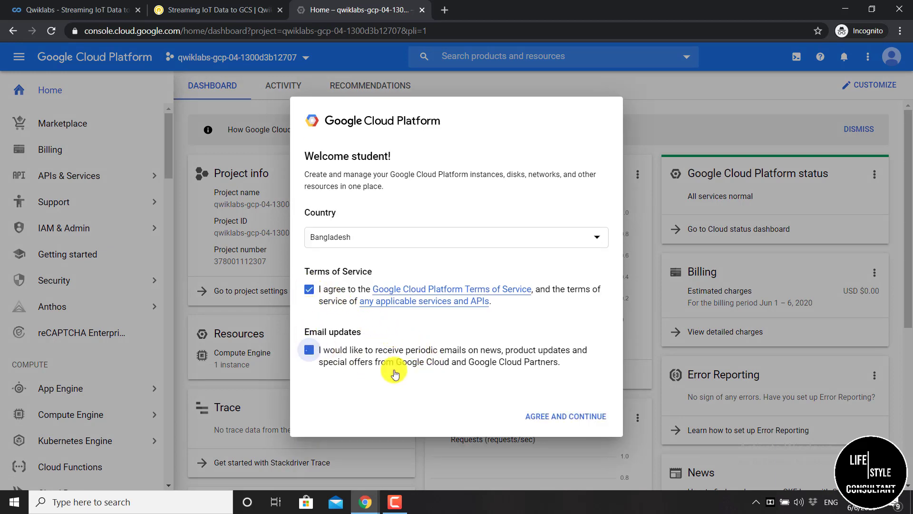
{"action": "left_click", "coordinate": [580, 417]}
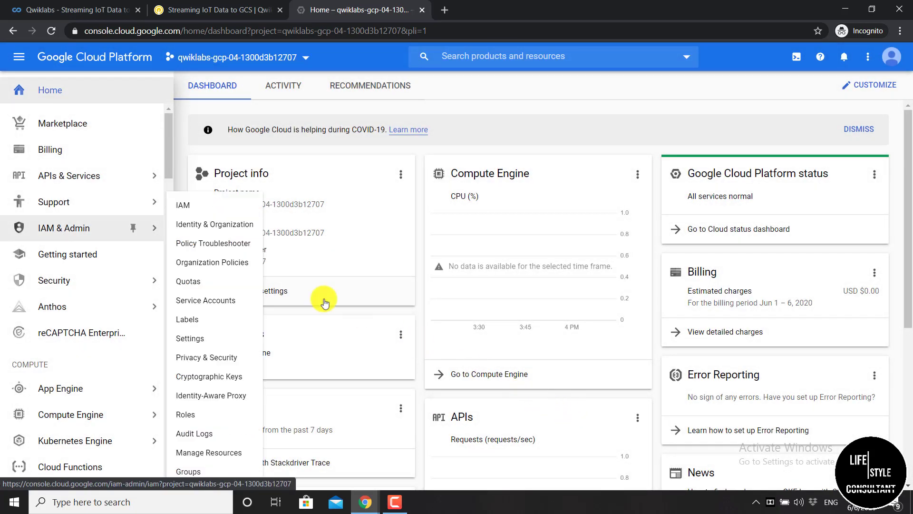
Go to the API Library under APIs & Services
{"action": "mouse_move", "coordinate": [142, 175]}
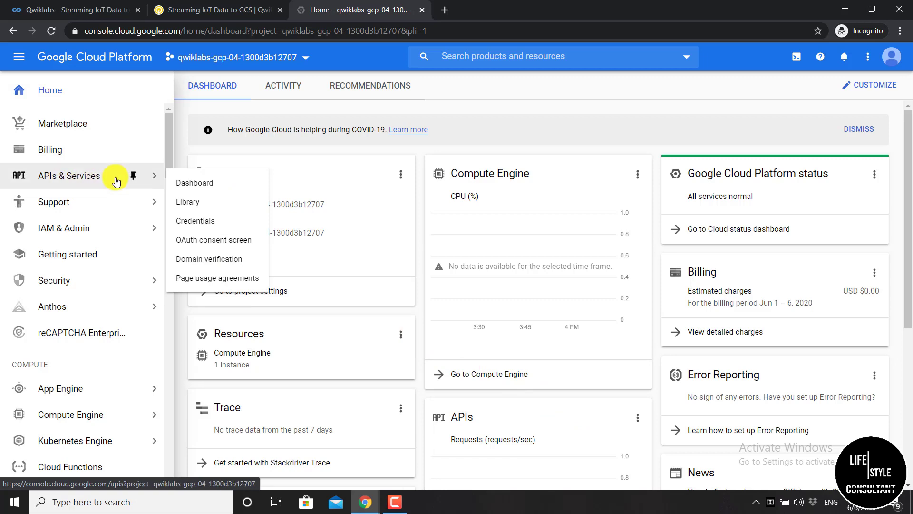
{"action": "left_click", "coordinate": [116, 182]}
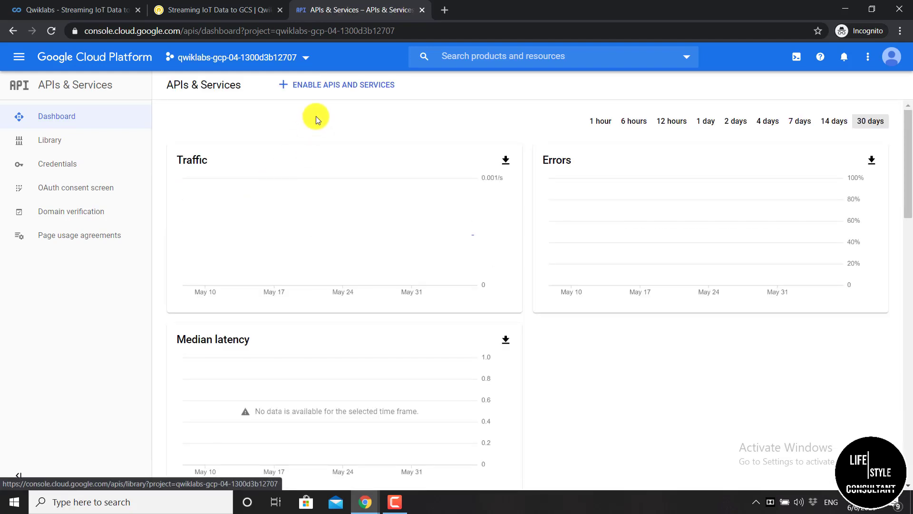
{"action": "left_click", "coordinate": [351, 90]}
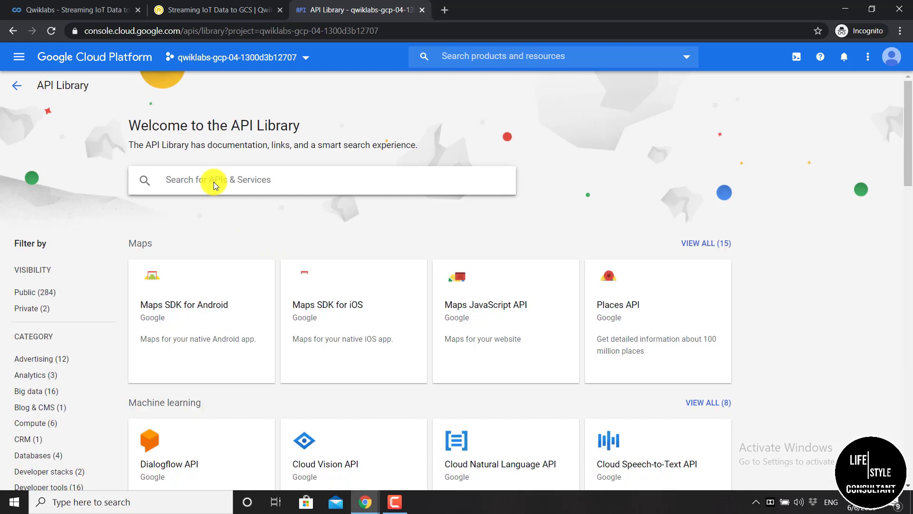
Search the library for 'cloud pub/sub' and open the Cloud Pub/Sub API page
{"action": "type", "text": "c"}
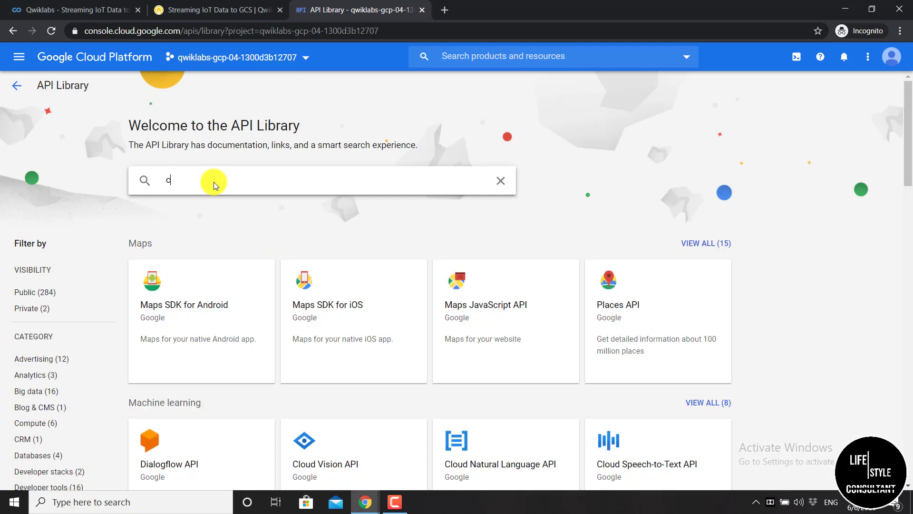
{"action": "type", "text": "loudub?"}
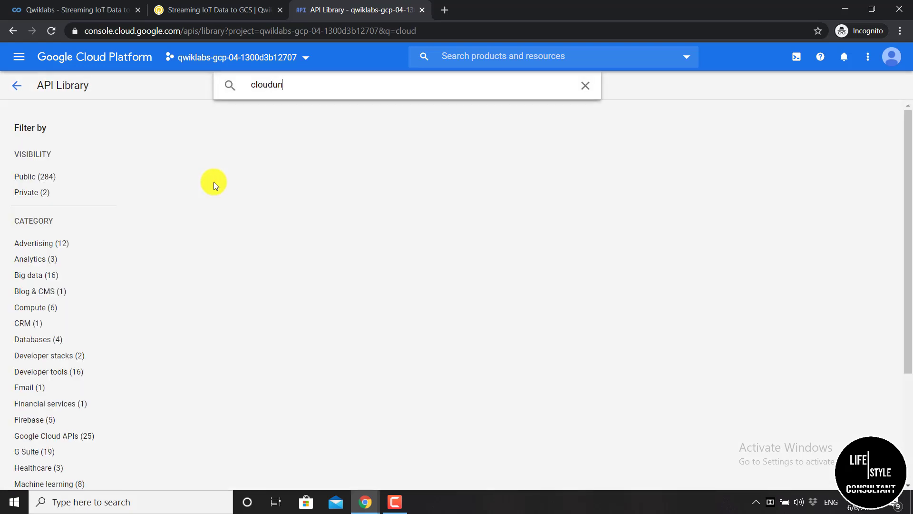
{"action": "type", "text": "sub"}
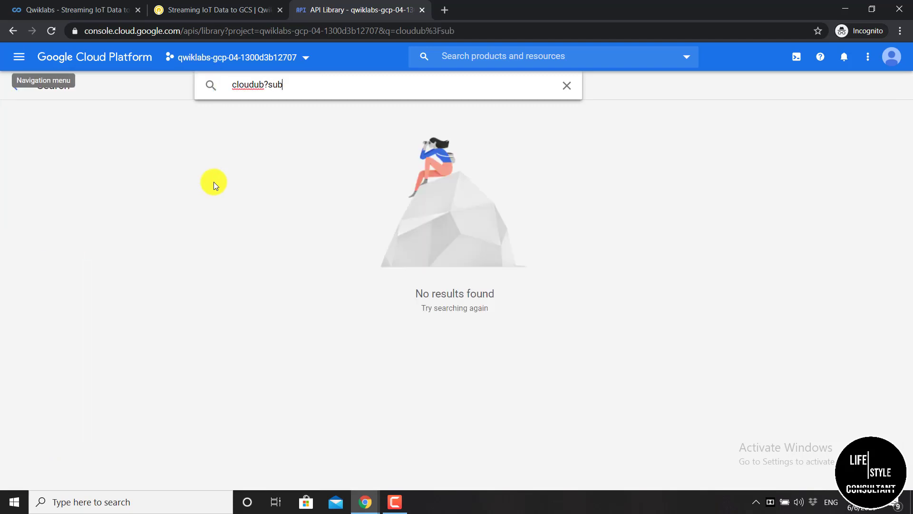
{"action": "left_click", "coordinate": [267, 87]}
{"action": "key", "text": "BackSpace"}
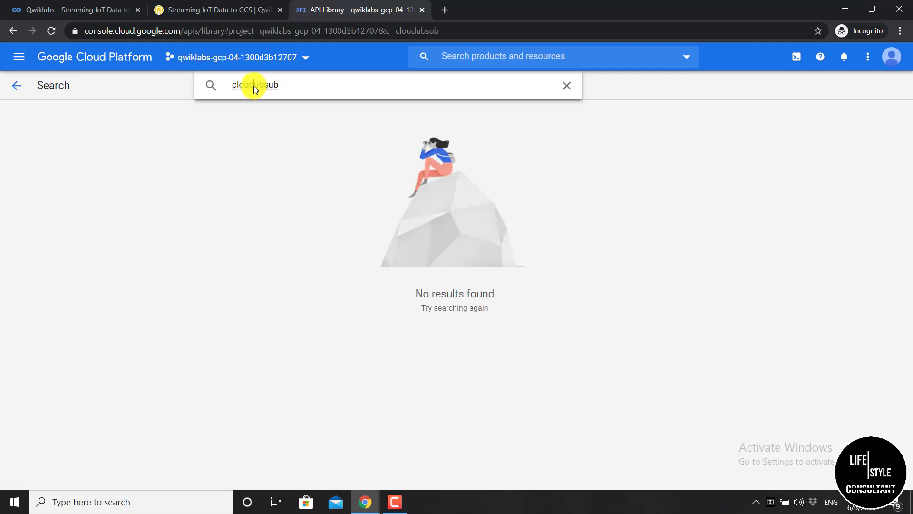
{"action": "left_click", "coordinate": [253, 85]}
{"action": "type", "text": "p"}
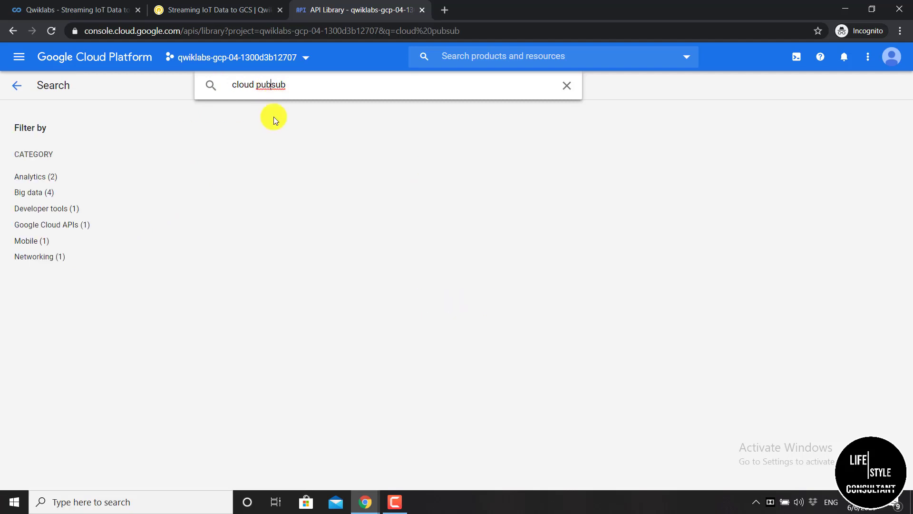
{"action": "key", "text": "Right"}
{"action": "key", "text": "Right"}
{"action": "type", "text": "?"}
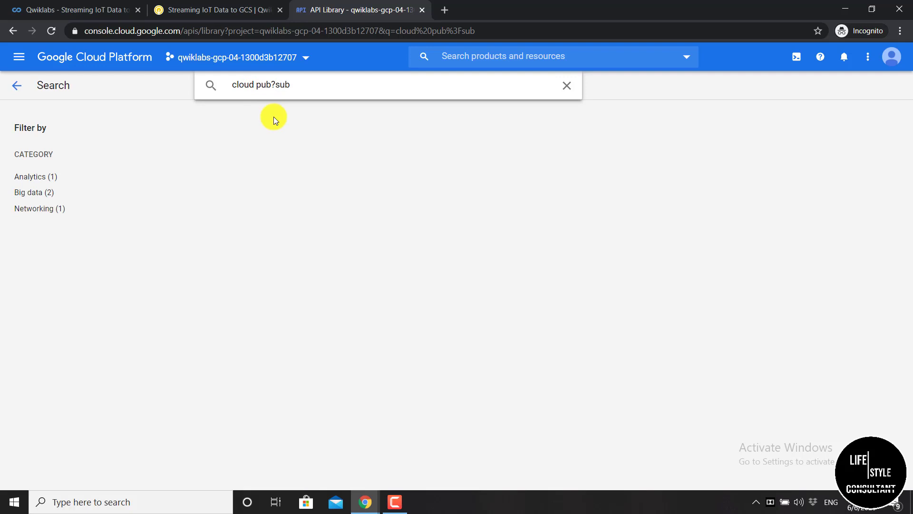
{"action": "key", "text": "BackSpace"}
{"action": "type", "text": "/"}
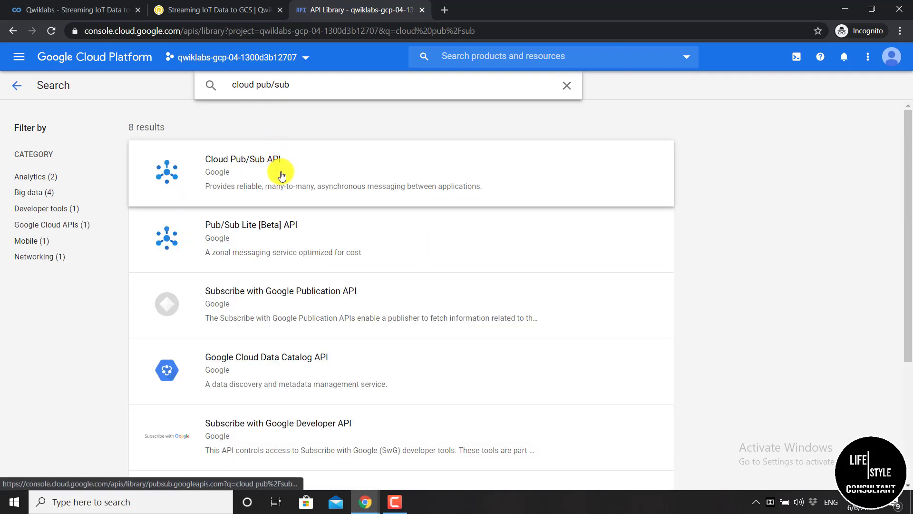
{"action": "left_click", "coordinate": [280, 171]}
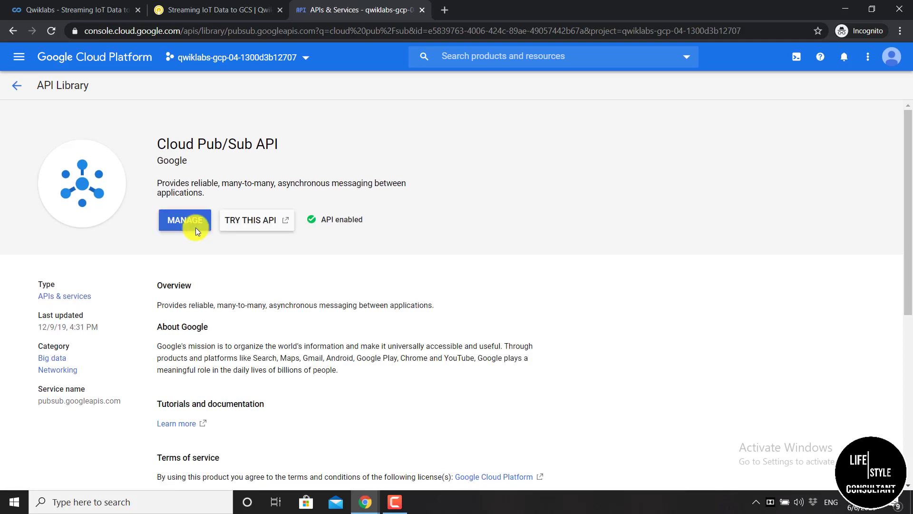
Check the Google Container Registry API and Cloud IoT API overviews are enabled
{"action": "left_click", "coordinate": [474, 53]}
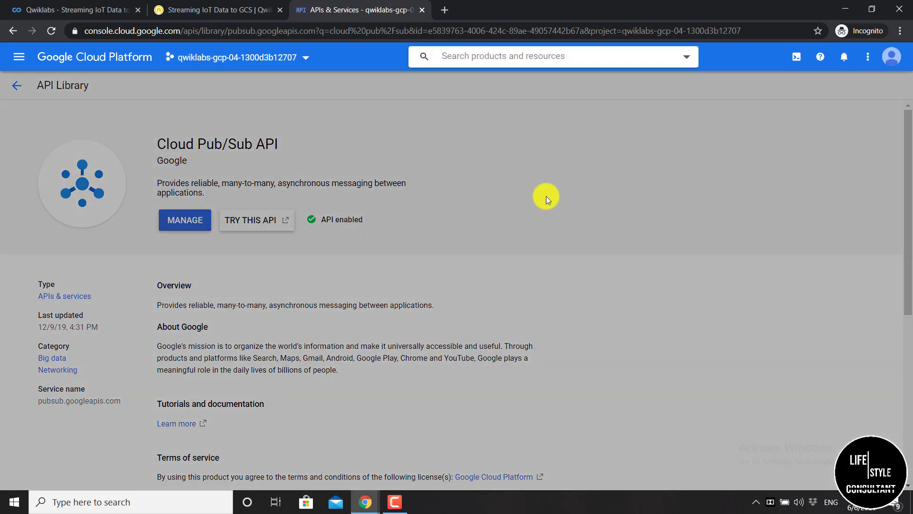
{"action": "type", "text": "conta"}
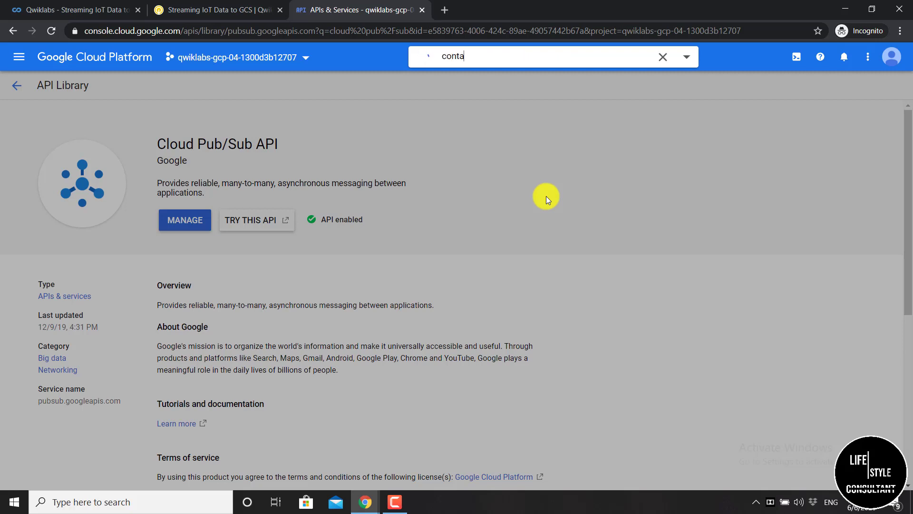
{"action": "type", "text": "iner regist"}
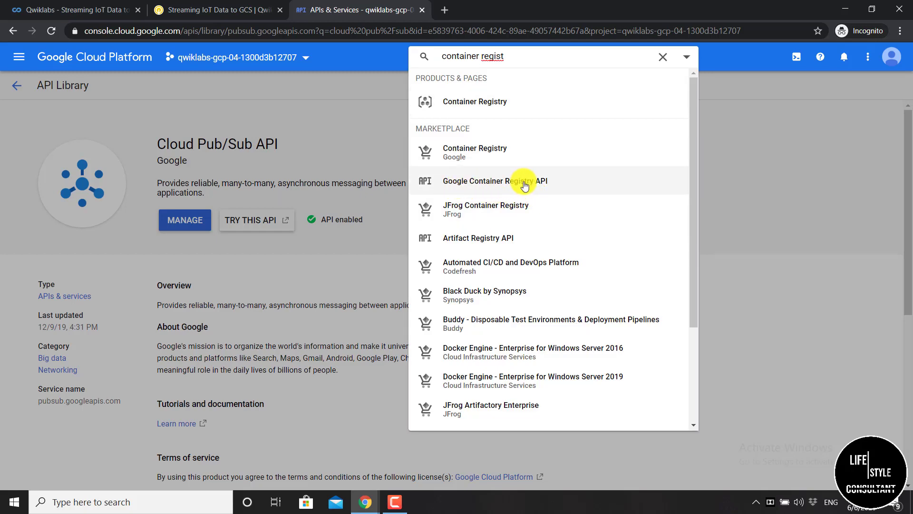
{"action": "left_click", "coordinate": [561, 181]}
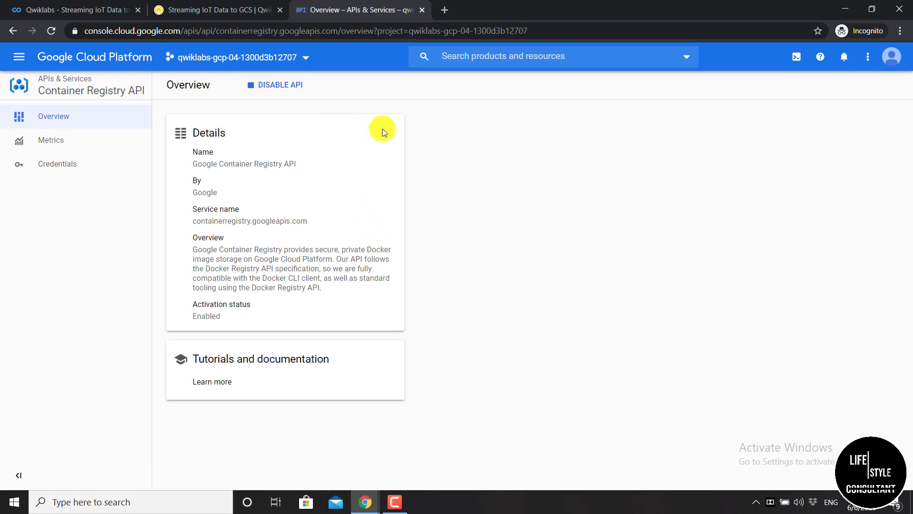
{"action": "left_click", "coordinate": [516, 56]}
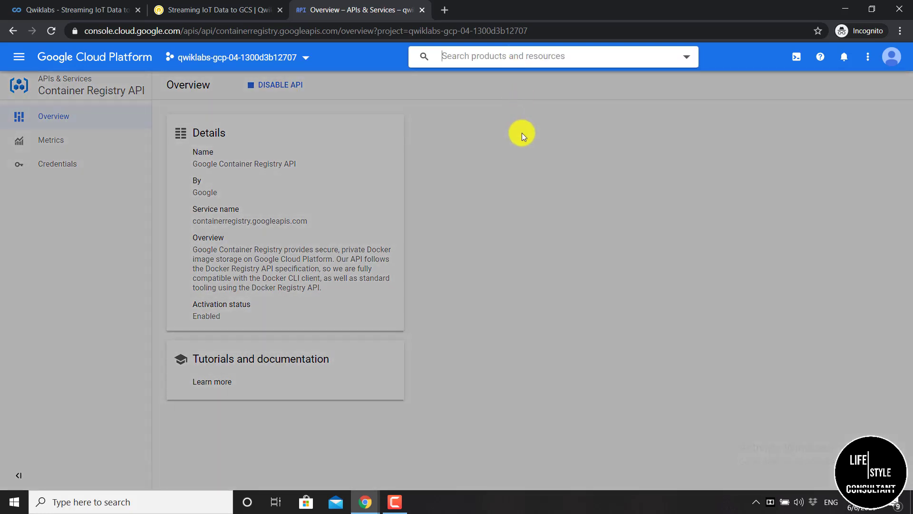
{"action": "type", "text": "cloud "}
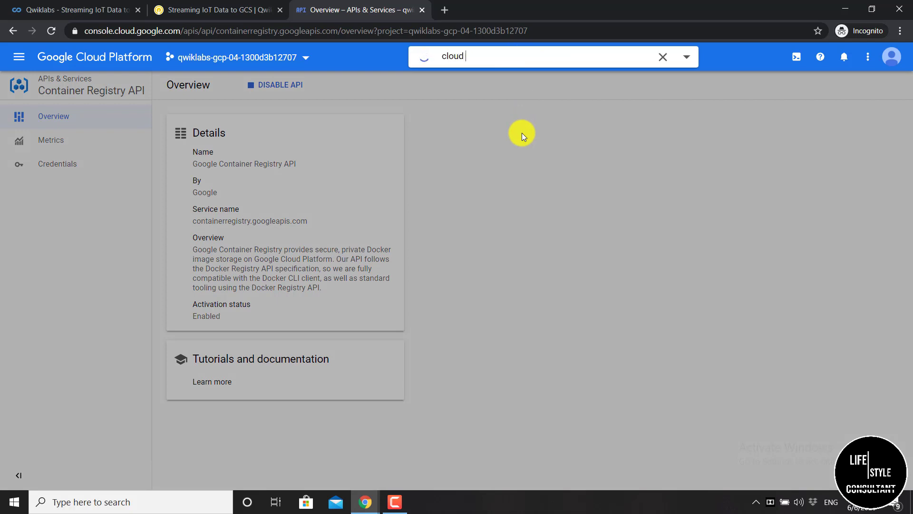
{"action": "type", "text": "iot api"}
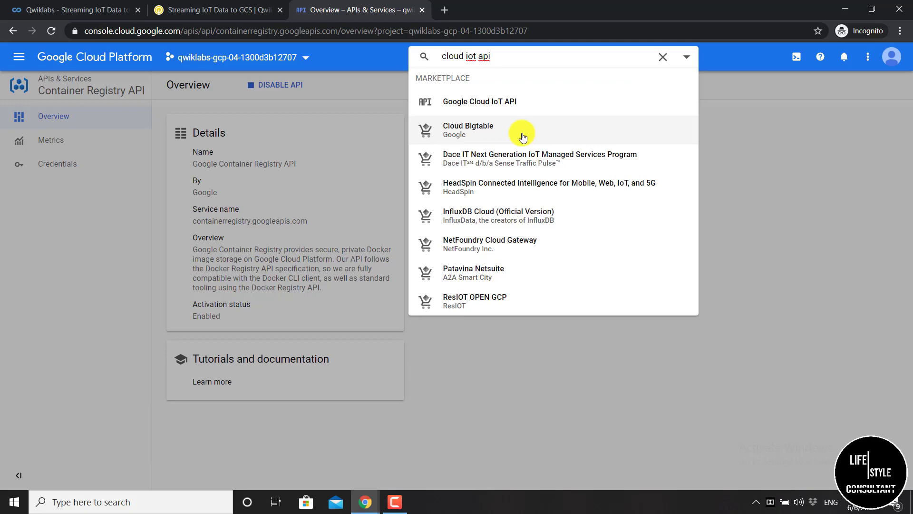
{"action": "left_click", "coordinate": [535, 102]}
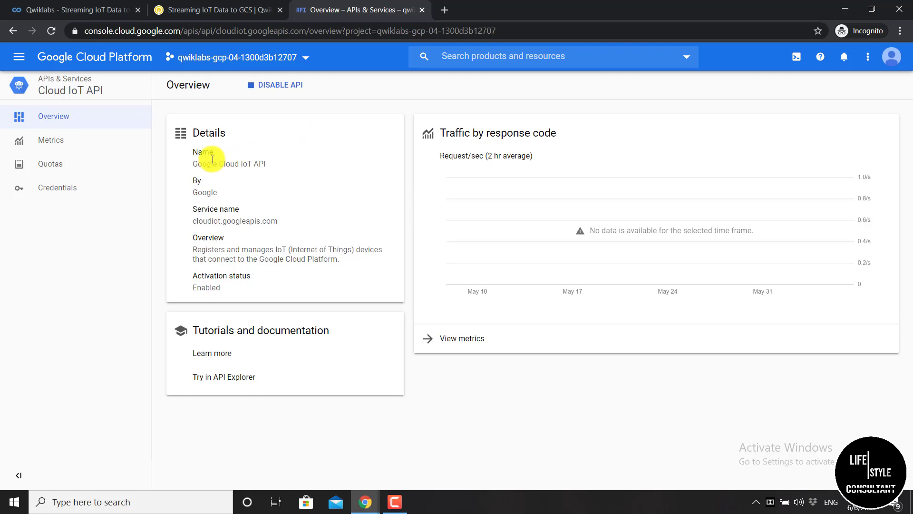
Go to the Pub/Sub Topics page via the console search for 'pub/sub'
{"action": "left_click", "coordinate": [452, 60]}
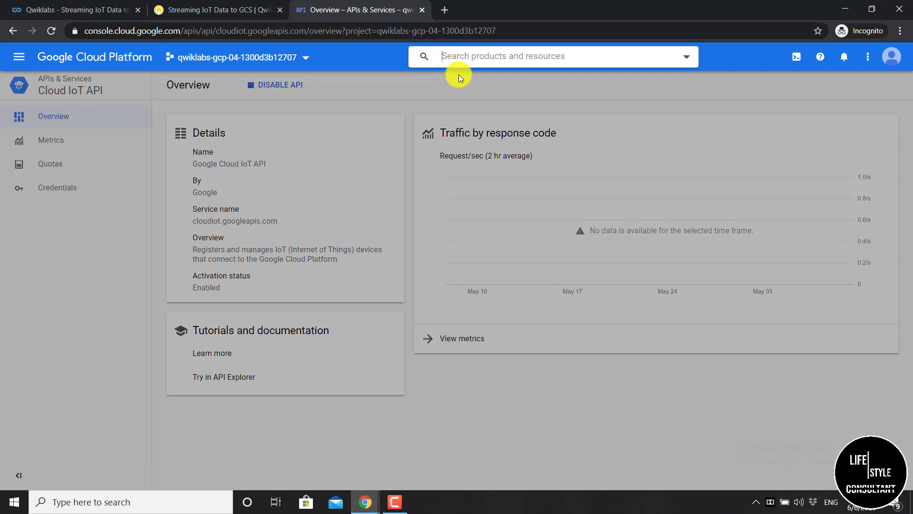
{"action": "type", "text": "pub/sub"}
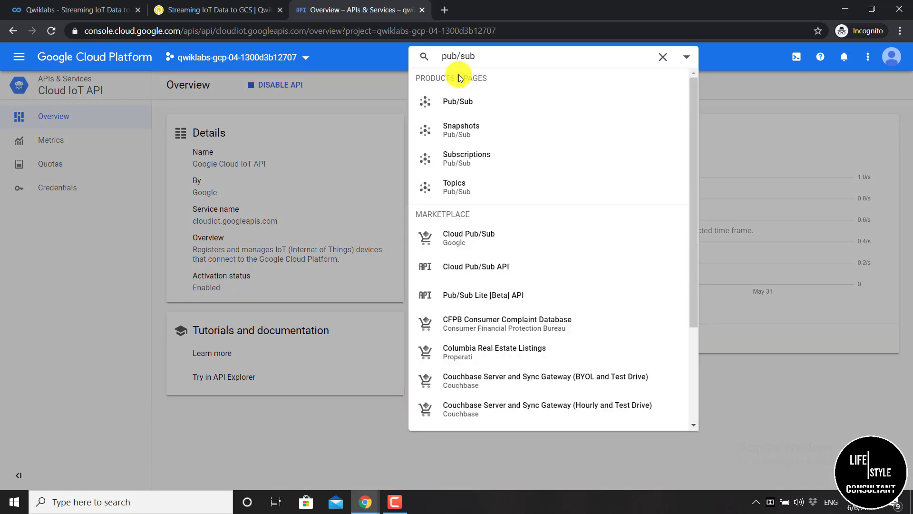
{"action": "left_click", "coordinate": [490, 107]}
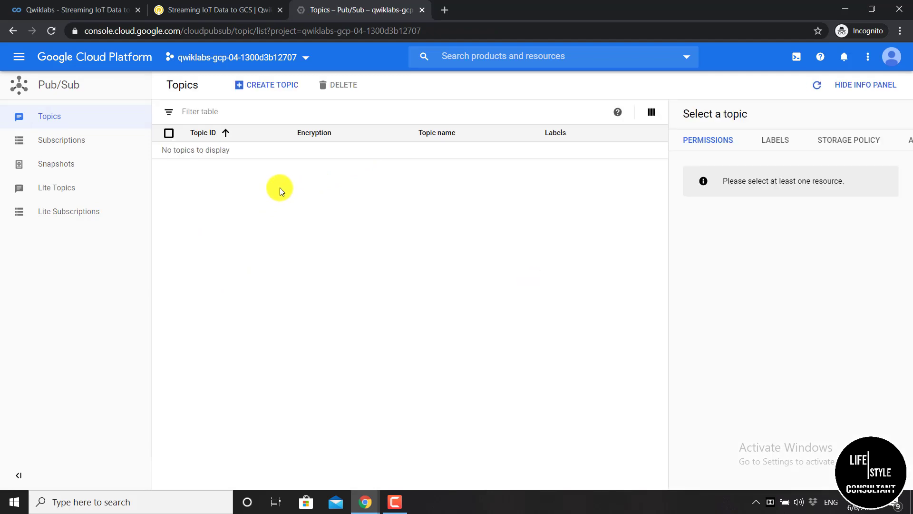
Create a Pub/Sub topic with ID iotlab using a Google-managed key
{"action": "left_click", "coordinate": [280, 93]}
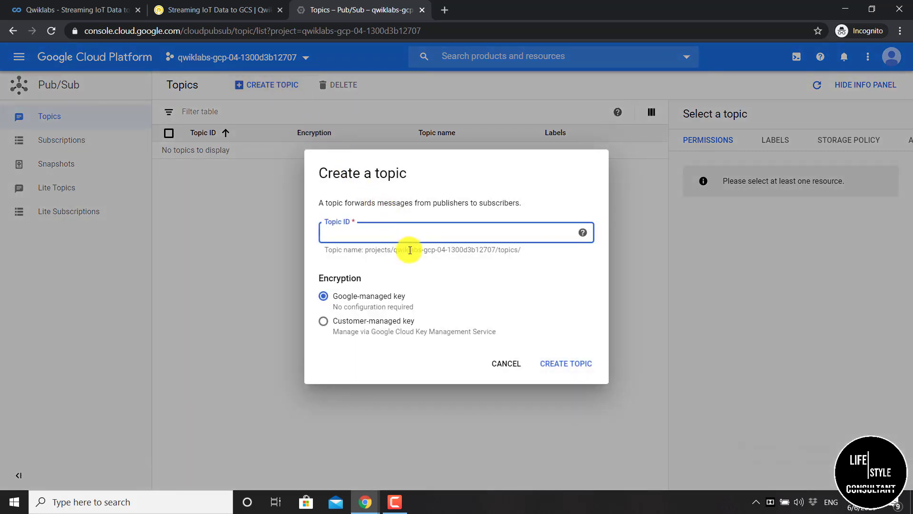
{"action": "type", "text": "iotlab"}
{"action": "left_click", "coordinate": [565, 364]}
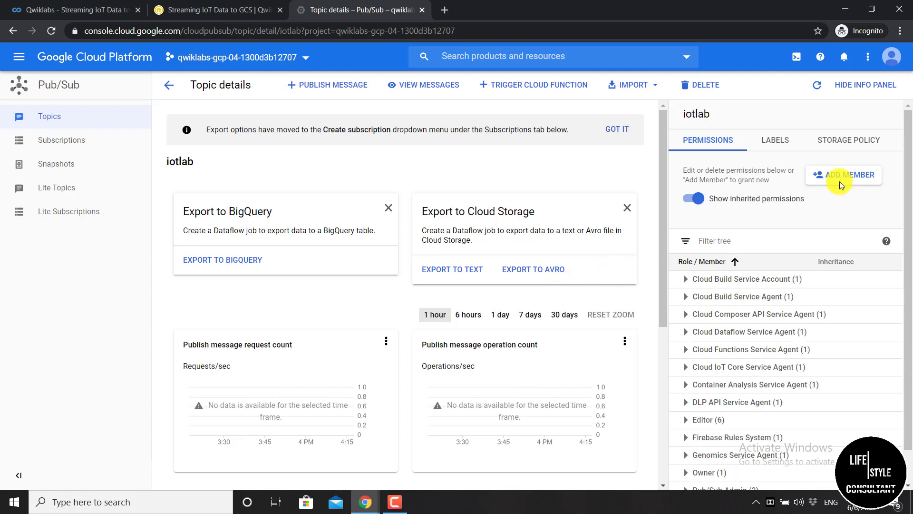
{"action": "left_click", "coordinate": [863, 85]}
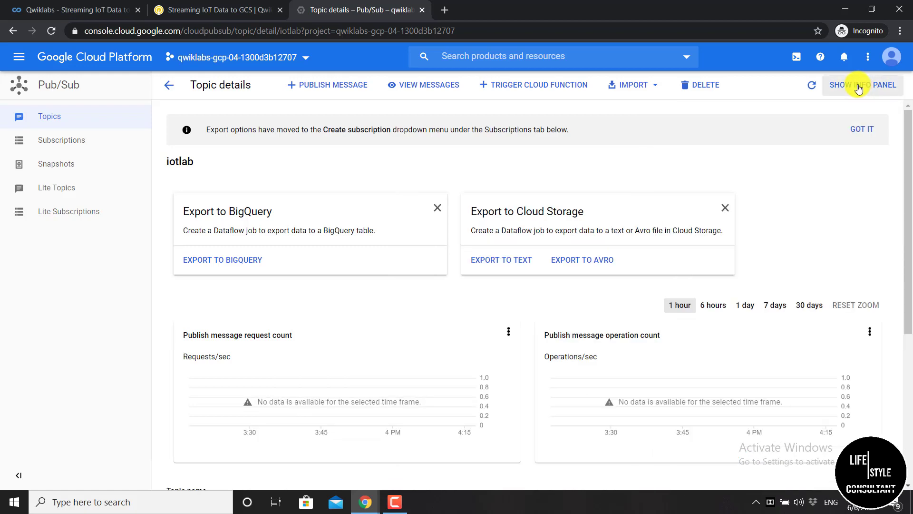
{"action": "left_click", "coordinate": [859, 88]}
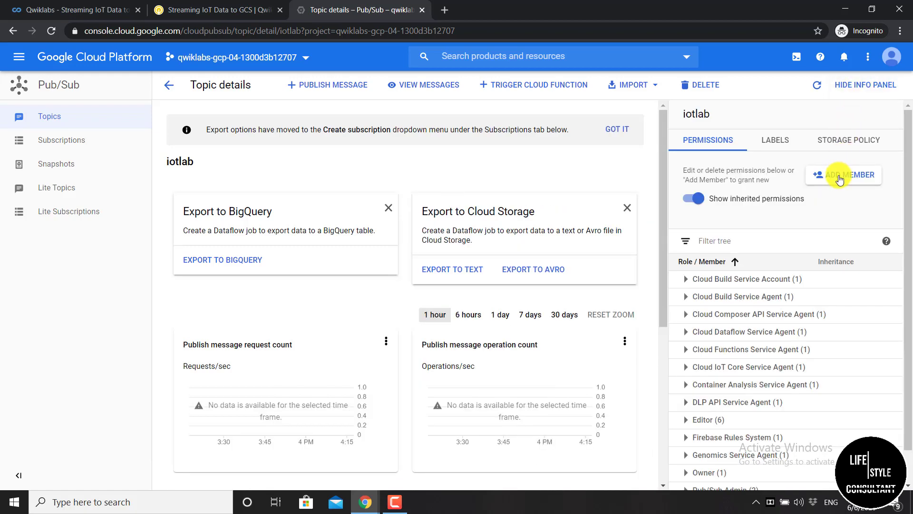
{"action": "left_click", "coordinate": [840, 179]}
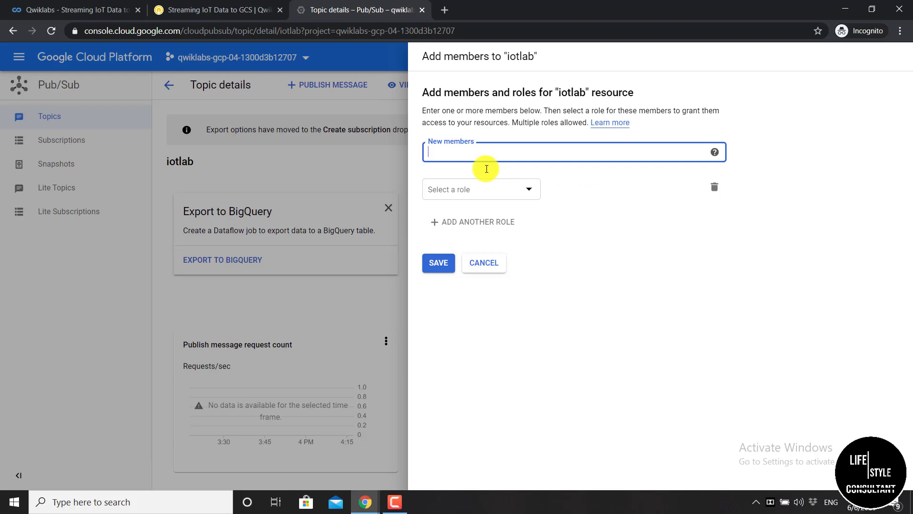
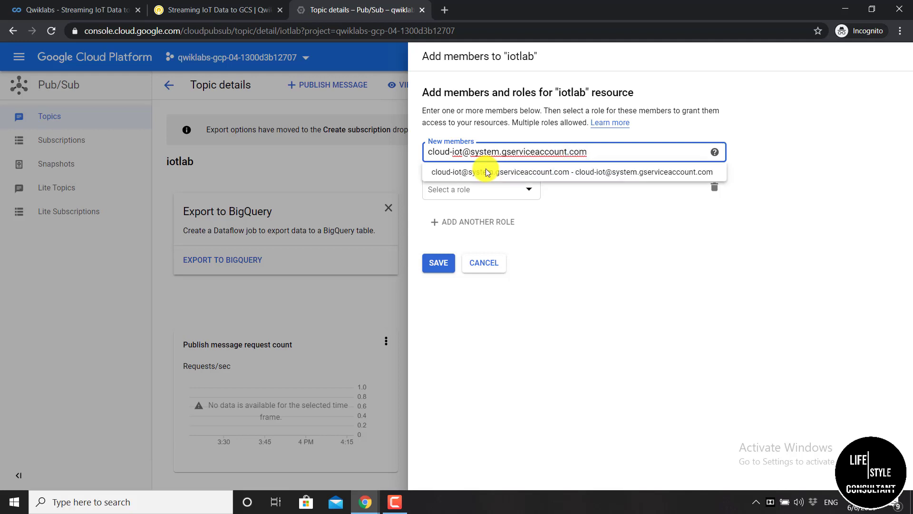
{"action": "left_click", "coordinate": [486, 171]}
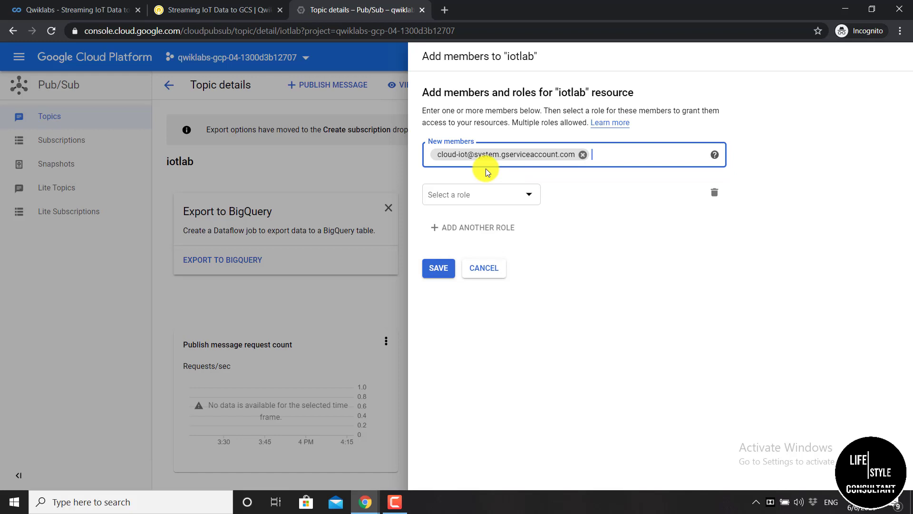
{"action": "left_click", "coordinate": [481, 200]}
{"action": "left_click", "coordinate": [480, 200]}
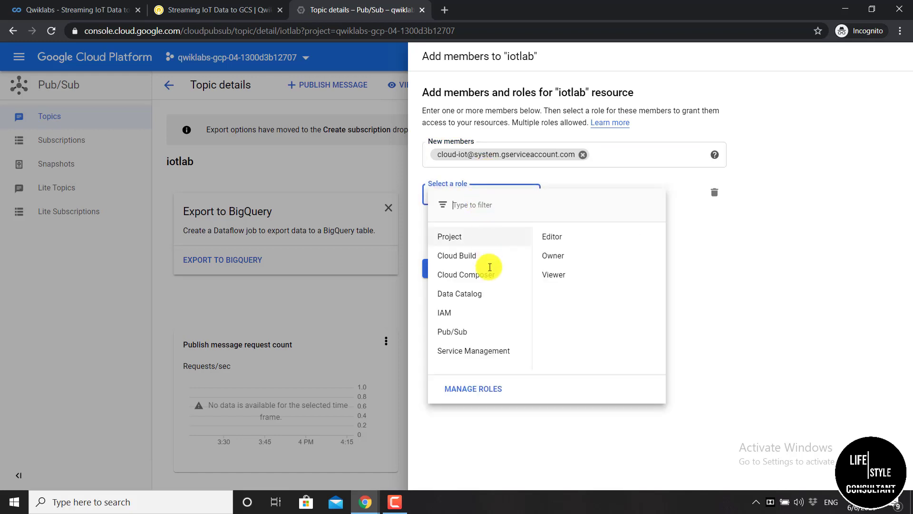
{"action": "mouse_move", "coordinate": [497, 327]}
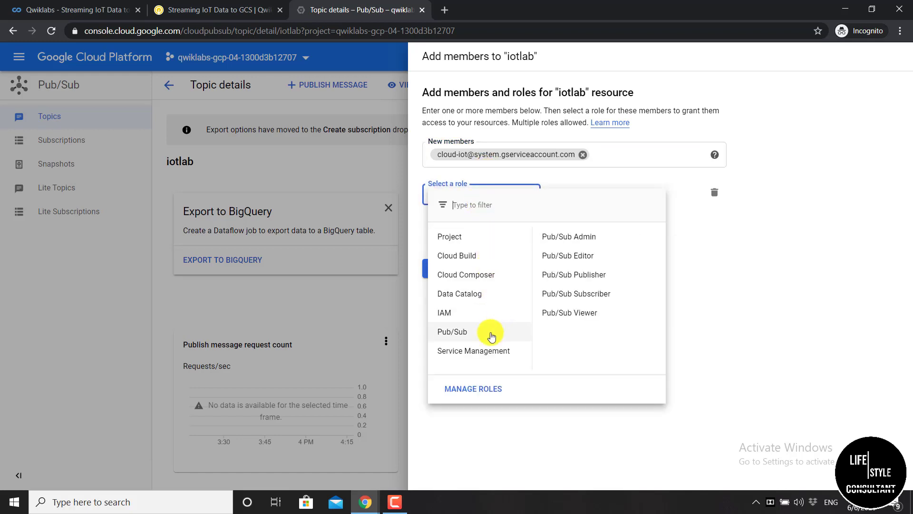
{"action": "left_click", "coordinate": [567, 282]}
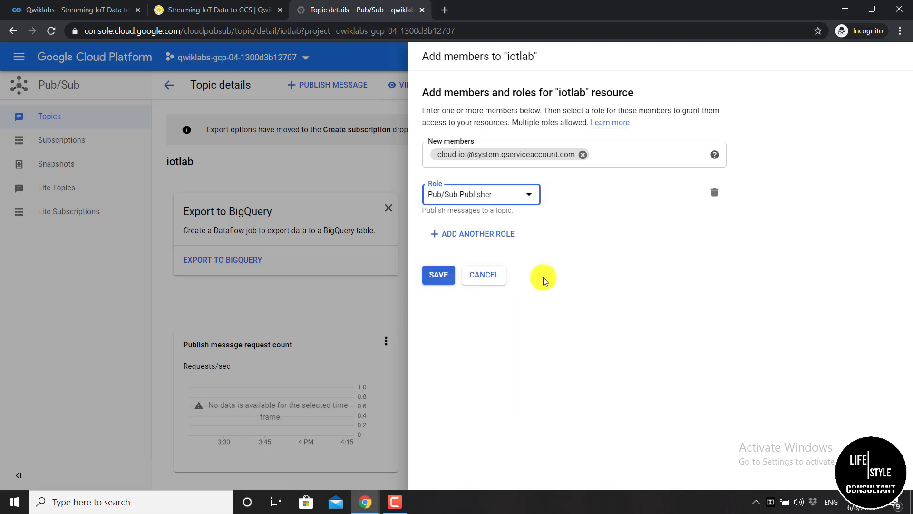
{"action": "left_click", "coordinate": [440, 276]}
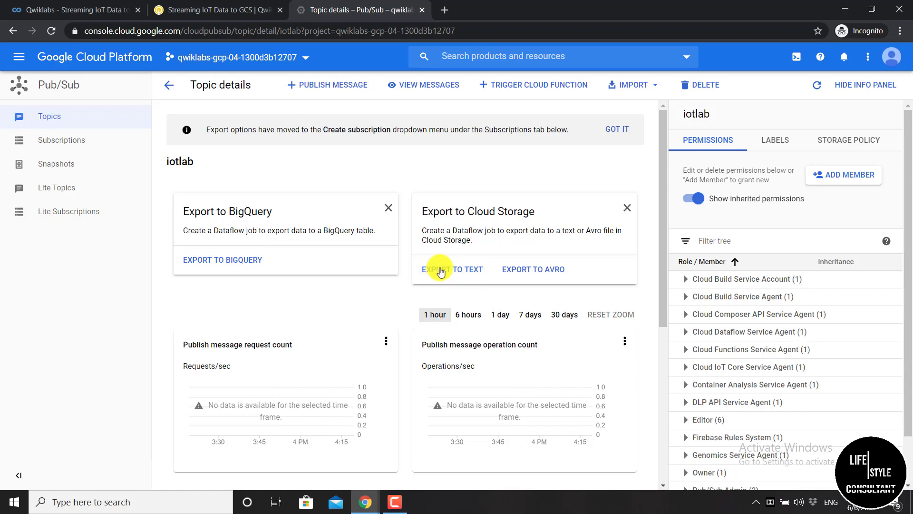
Go to Cloud Storage and begin creating a new bucket
{"action": "left_click", "coordinate": [467, 56]}
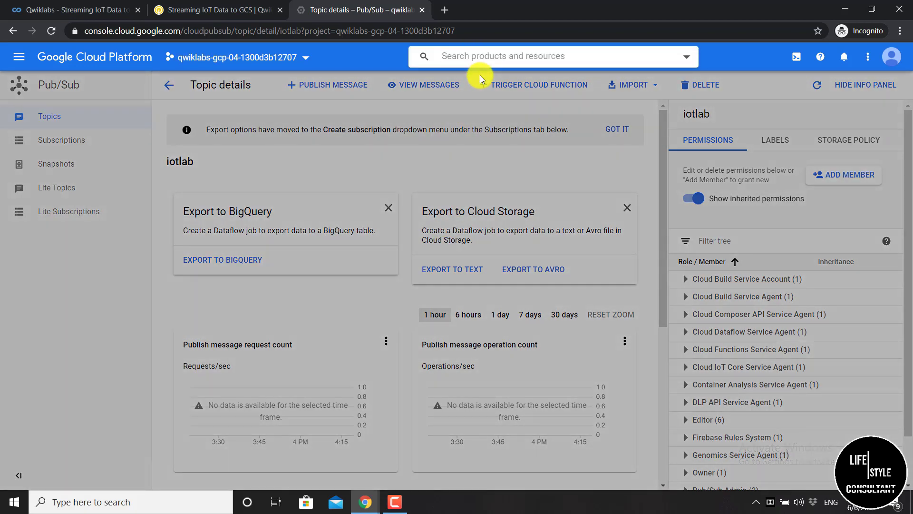
{"action": "type", "text": "st"}
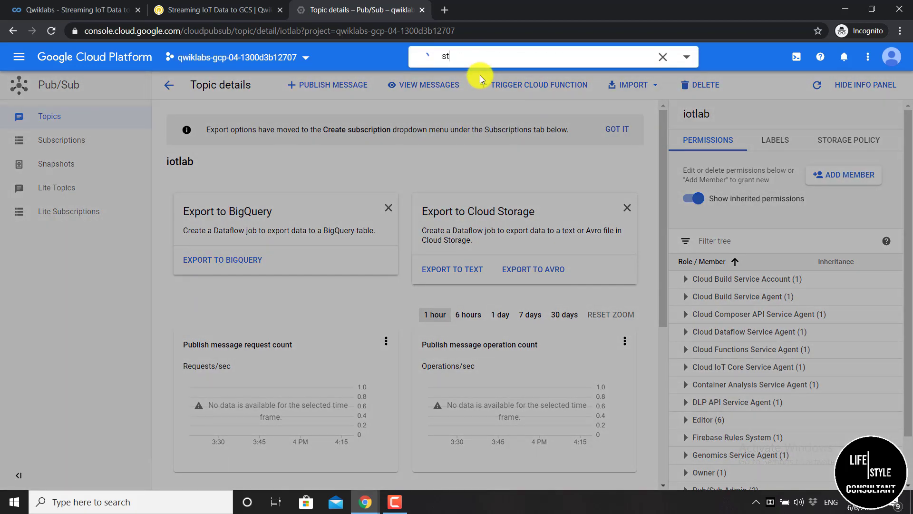
{"action": "type", "text": "orage"}
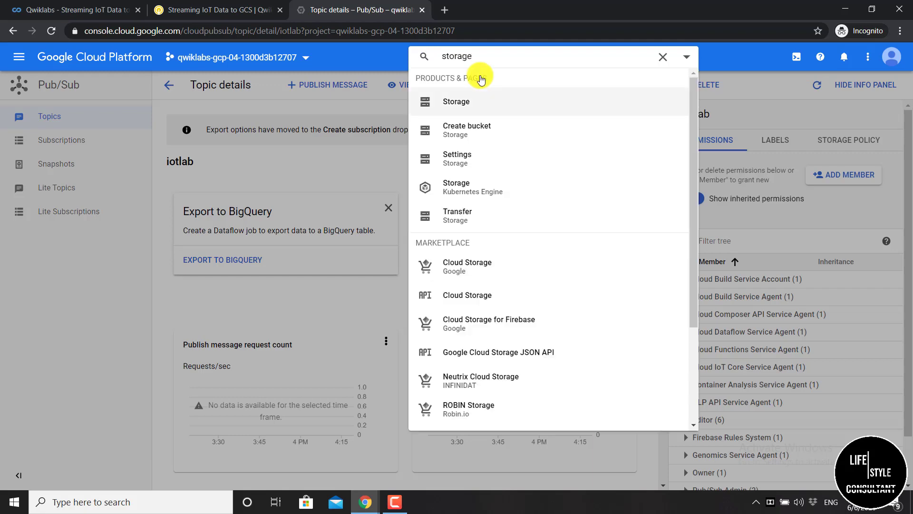
{"action": "left_click", "coordinate": [484, 102]}
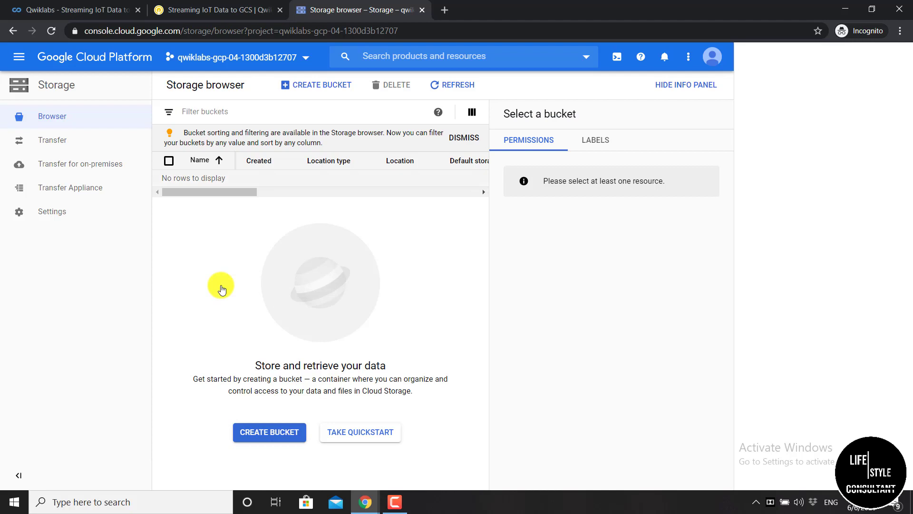
{"action": "left_click", "coordinate": [335, 88]}
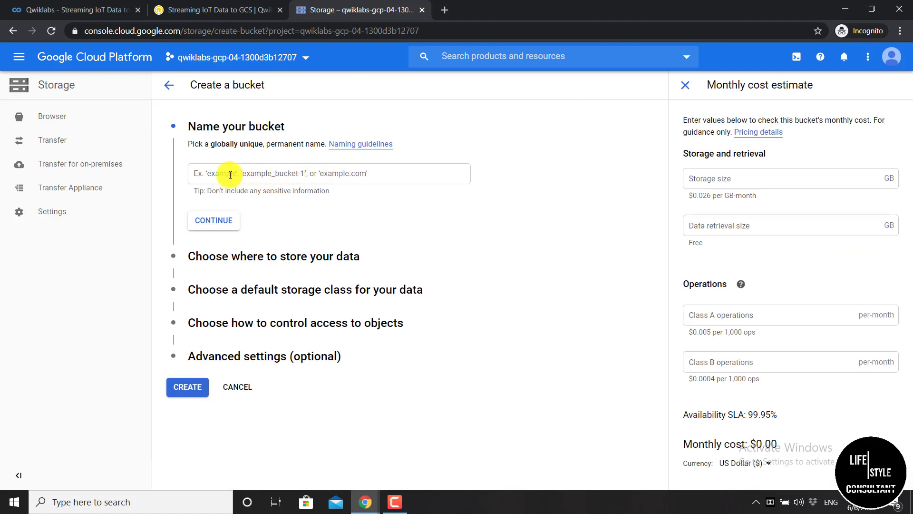
Name the bucket with the lab's GCP Project ID and create it
{"action": "left_click", "coordinate": [230, 175]}
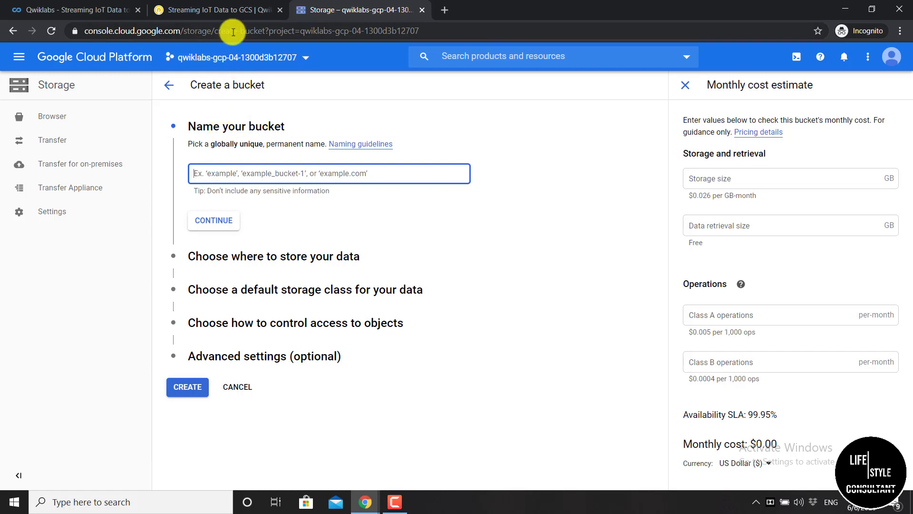
{"action": "left_click", "coordinate": [235, 14]}
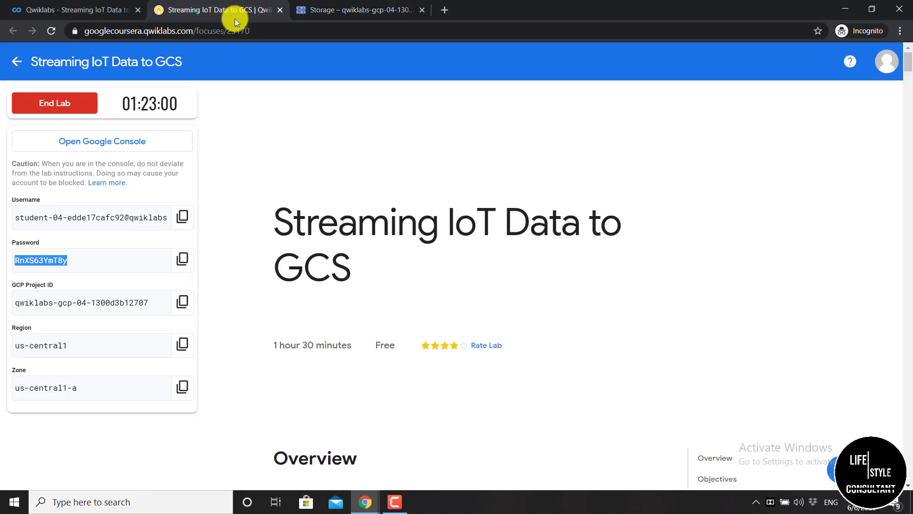
{"action": "left_click", "coordinate": [246, 298]}
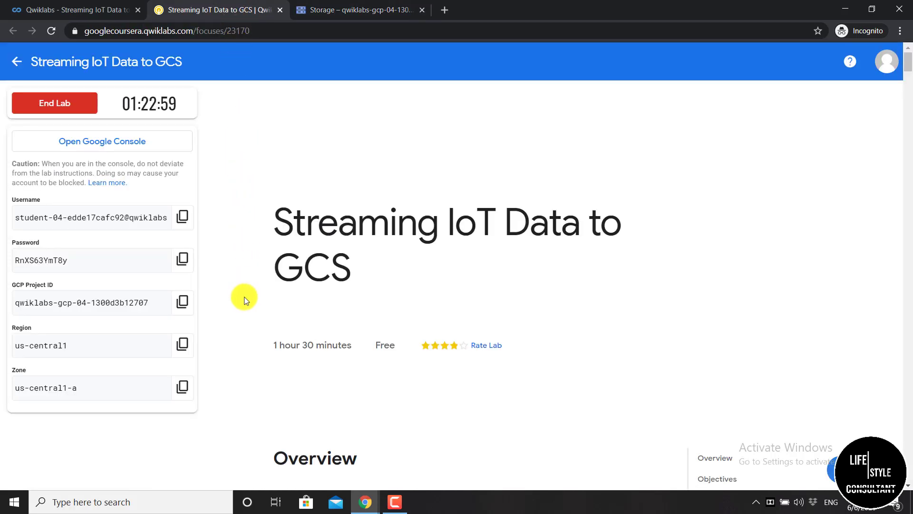
{"action": "left_click", "coordinate": [182, 302]}
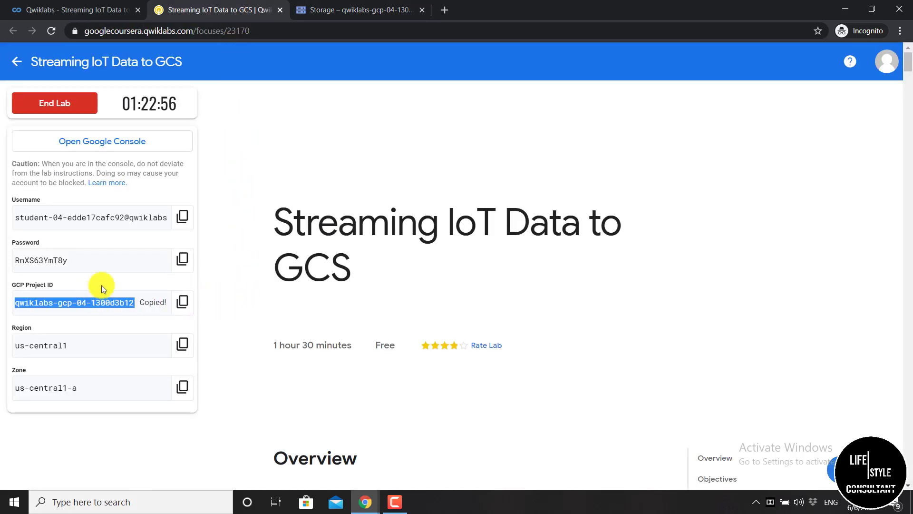
{"action": "left_click", "coordinate": [370, 10]}
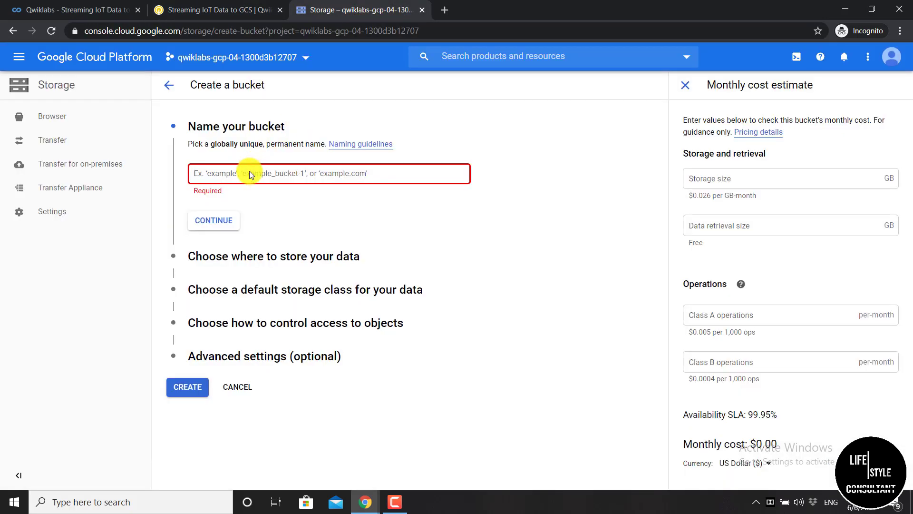
{"action": "key", "text": "ctrl+v"}
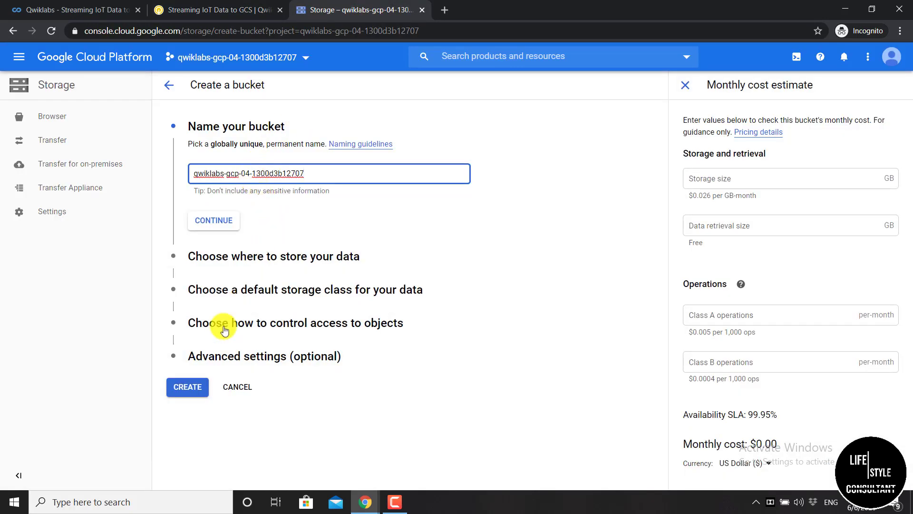
{"action": "left_click", "coordinate": [193, 387]}
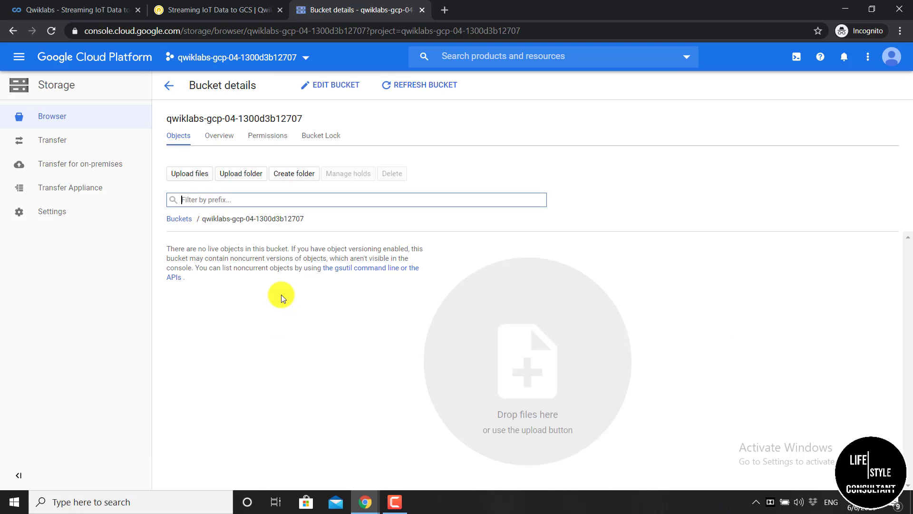
Create a folder named Sensor-data inside the project-ID bucket
{"action": "left_click", "coordinate": [293, 176]}
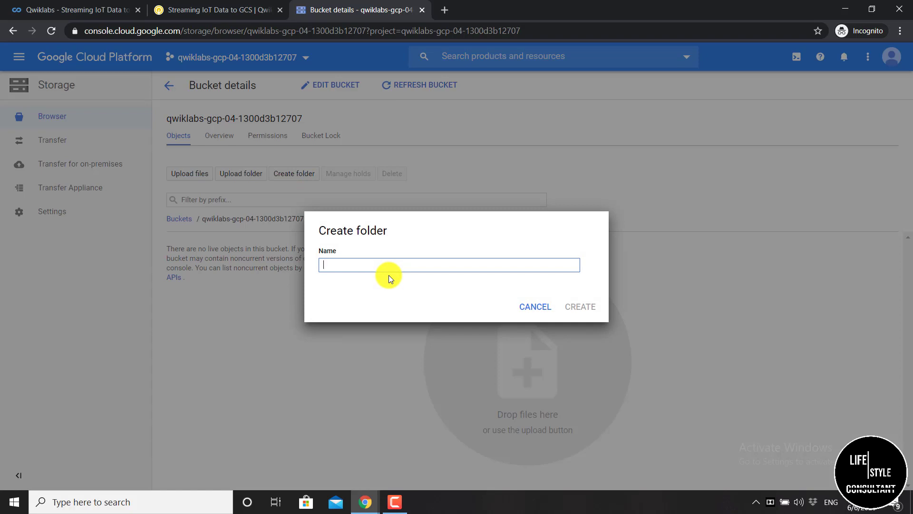
{"action": "type", "text": "Sensor-data"}
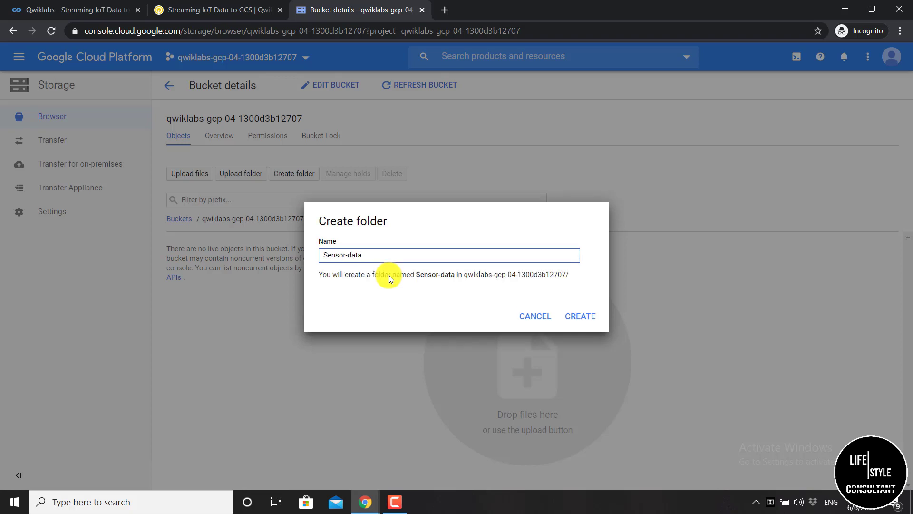
{"action": "left_click", "coordinate": [592, 317]}
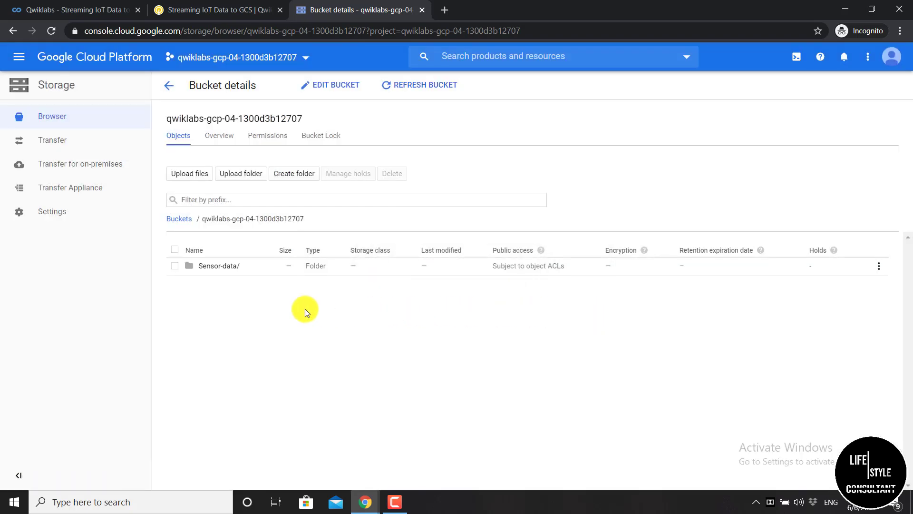
{"action": "left_click", "coordinate": [501, 57]}
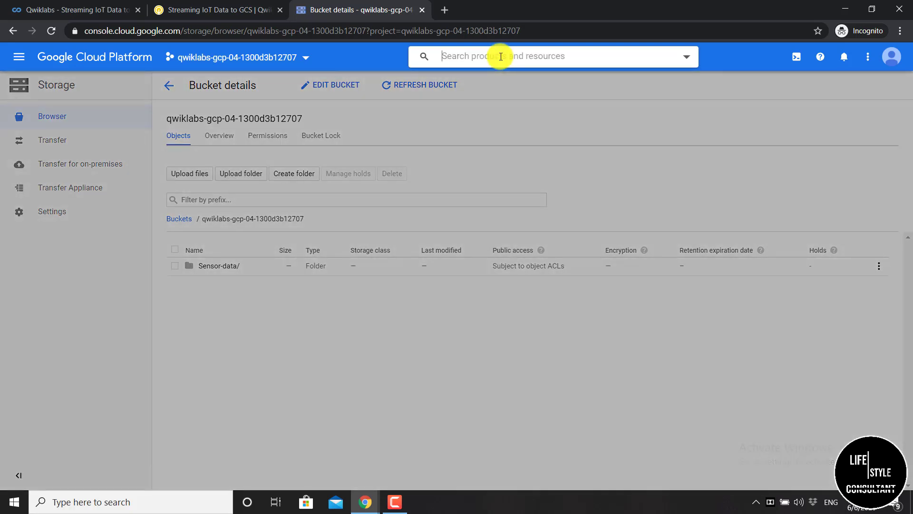
Create a Dataflow job from template named sensor-data using Pub/Sub to Text Files on Cloud Storage
{"action": "type", "text": "dataf"}
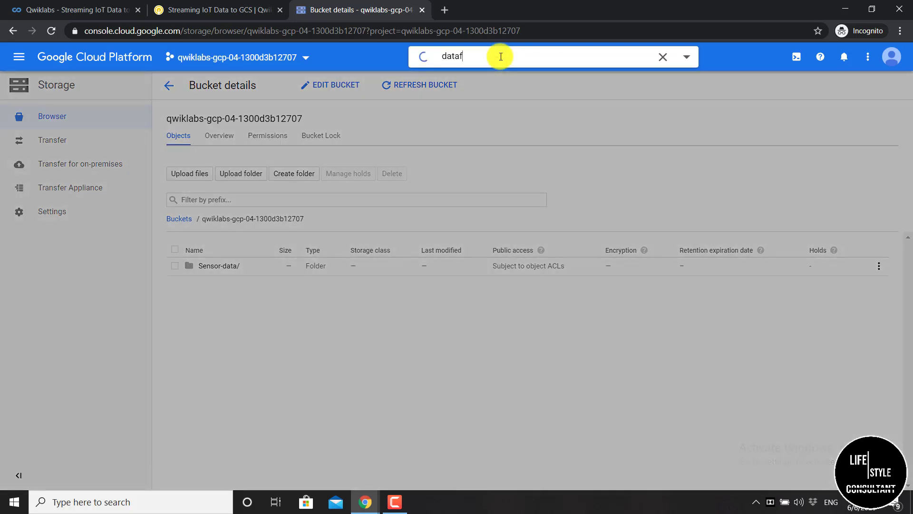
{"action": "type", "text": "low"}
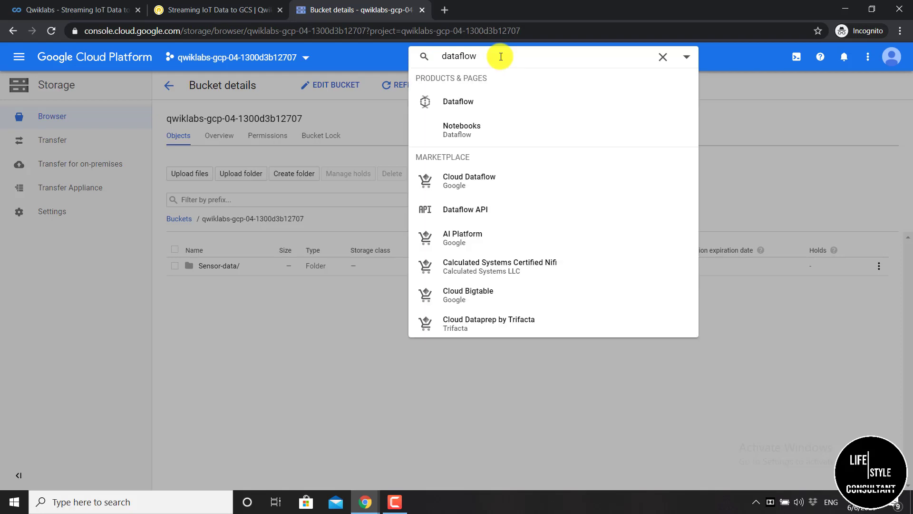
{"action": "left_click", "coordinate": [491, 103]}
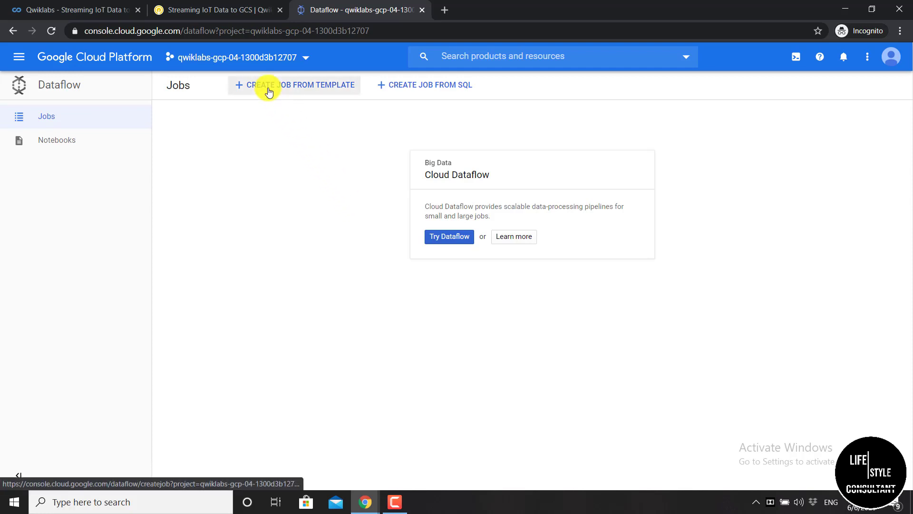
{"action": "left_click", "coordinate": [292, 92]}
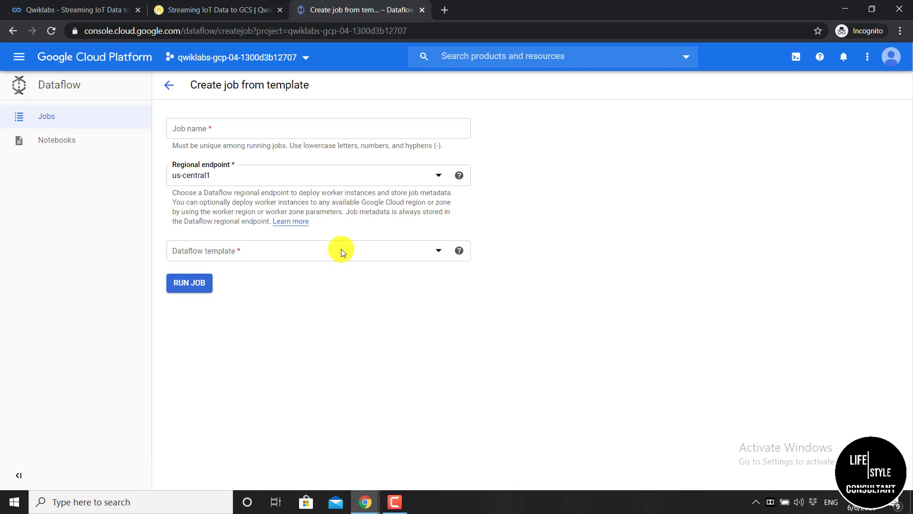
{"action": "left_click", "coordinate": [212, 129]}
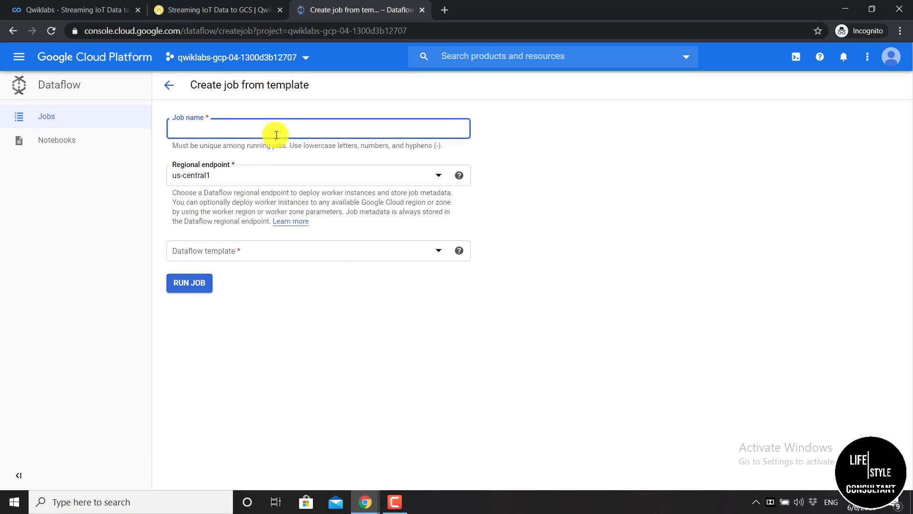
{"action": "type", "text": "sensor-data"}
{"action": "left_click", "coordinate": [282, 248]}
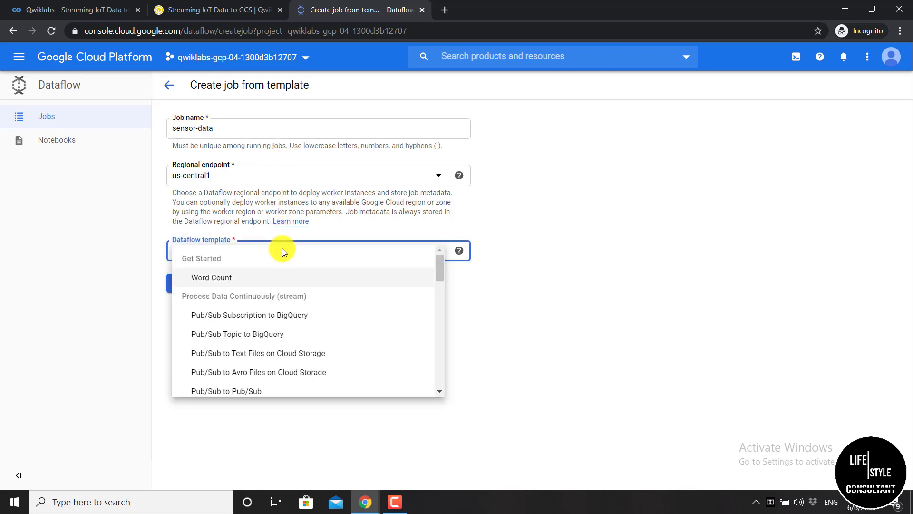
{"action": "scroll", "coordinate": [229, 286], "scroll_direction": "down", "scroll_amount": 1}
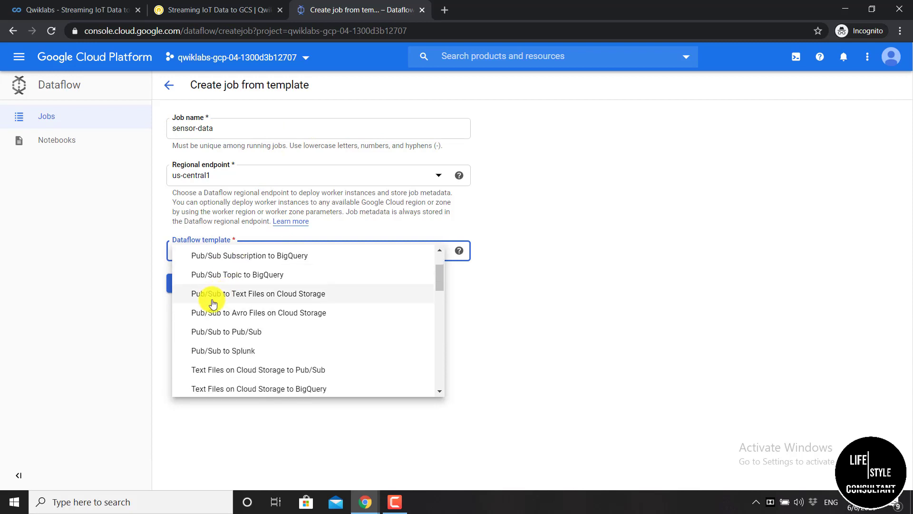
{"action": "left_click", "coordinate": [341, 300]}
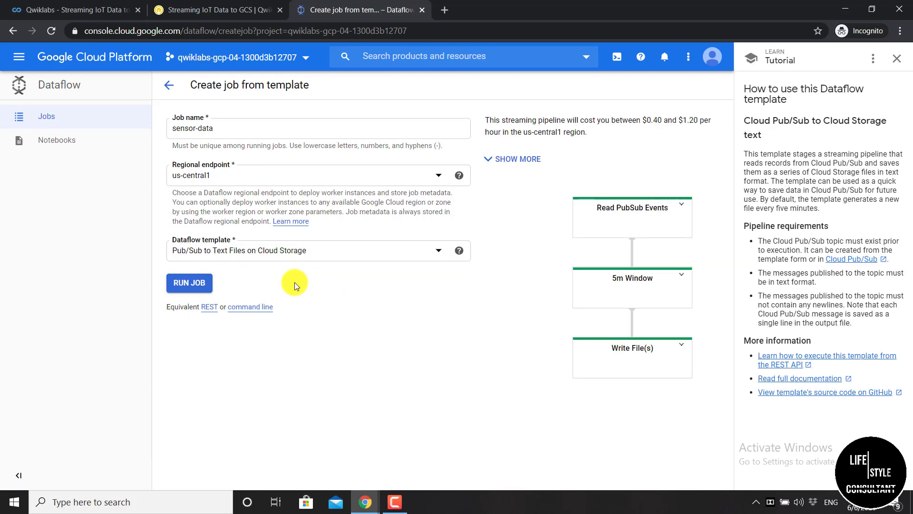
{"action": "scroll", "coordinate": [286, 266], "scroll_direction": "down", "scroll_amount": 3}
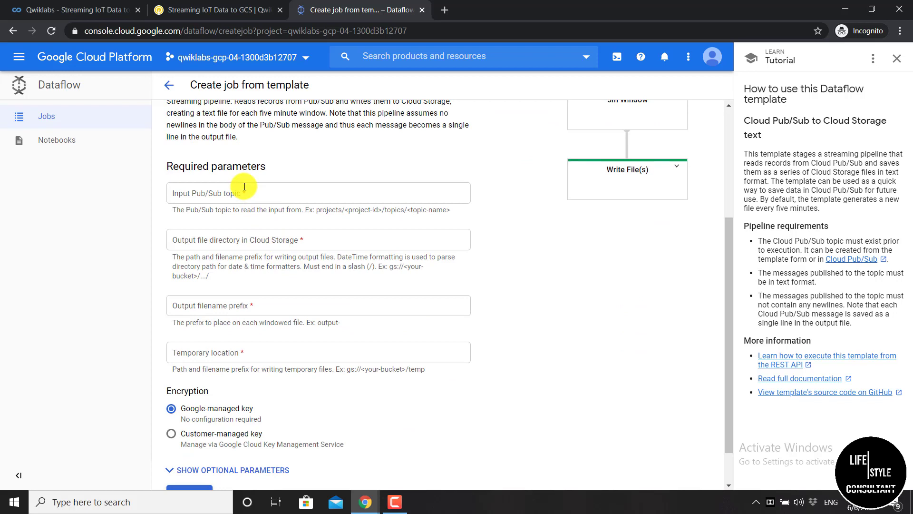
Set the Input Pub/Sub topic to projects/<project ID>/topics/iotlab using the lab's copied project ID
{"action": "left_click", "coordinate": [219, 199]}
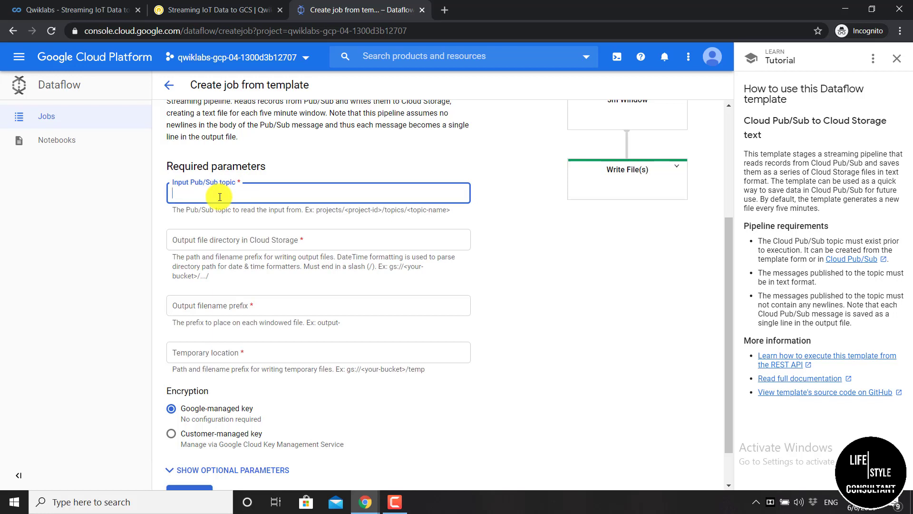
{"action": "type", "text": "projects/"}
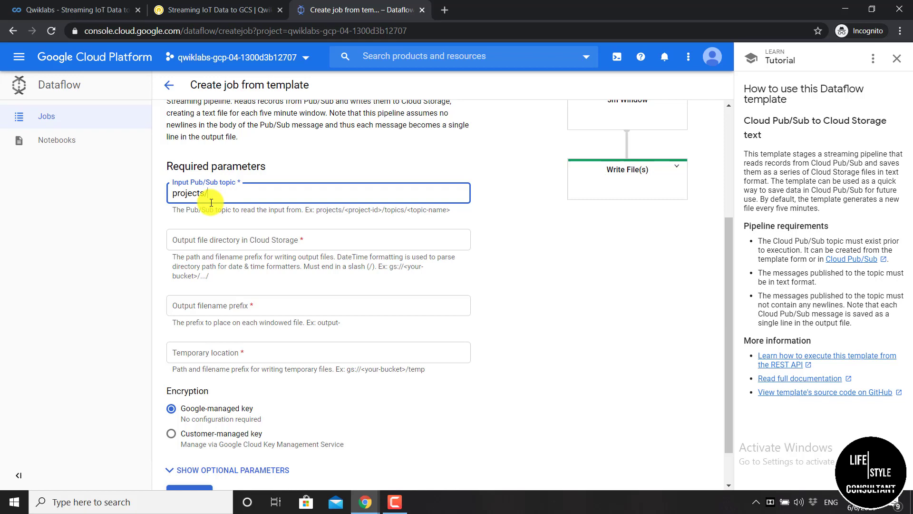
{"action": "left_click", "coordinate": [233, 12]}
{"action": "scroll", "coordinate": [177, 116], "scroll_direction": "down", "scroll_amount": 1}
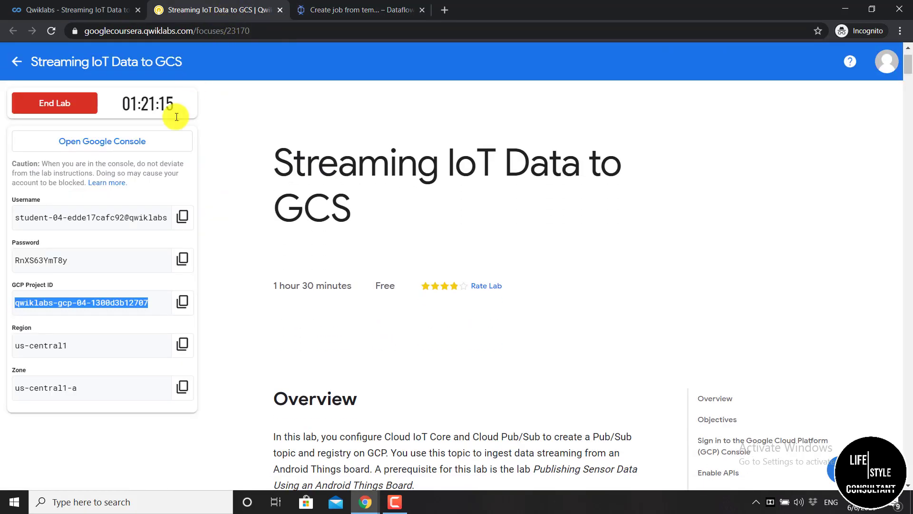
{"action": "left_click", "coordinate": [91, 292]}
{"action": "left_click", "coordinate": [181, 303]}
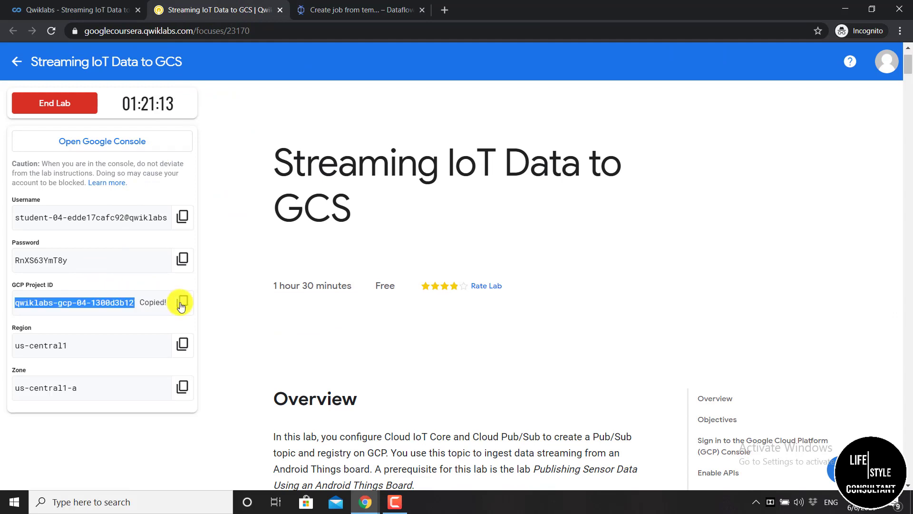
{"action": "left_click", "coordinate": [344, 9]}
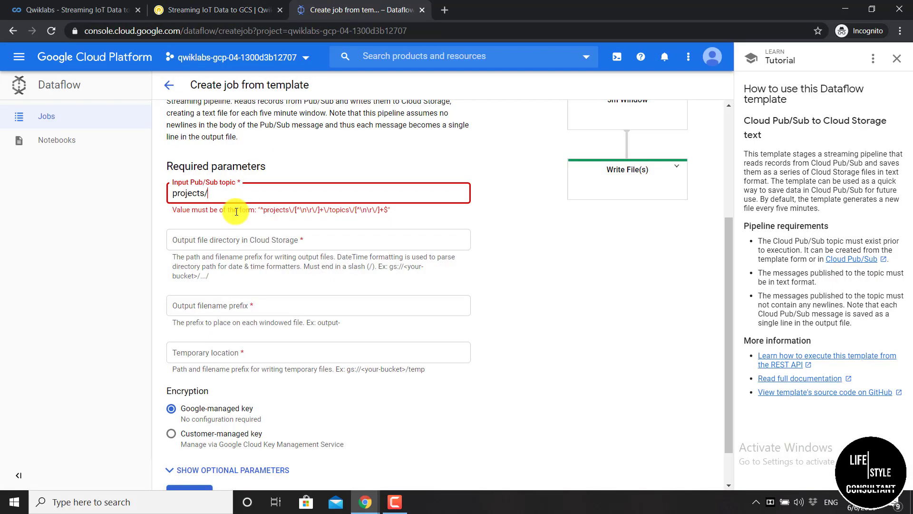
{"action": "key", "text": "ctrl+v"}
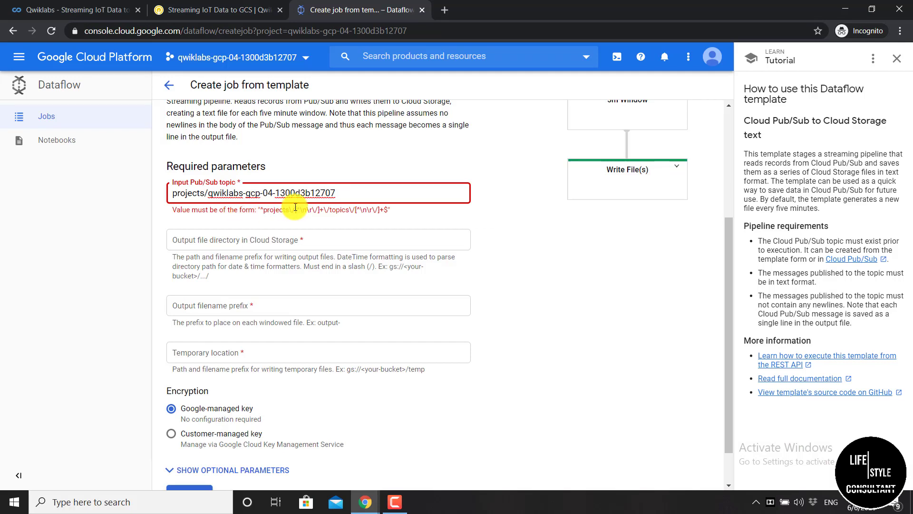
{"action": "type", "text": "/to"}
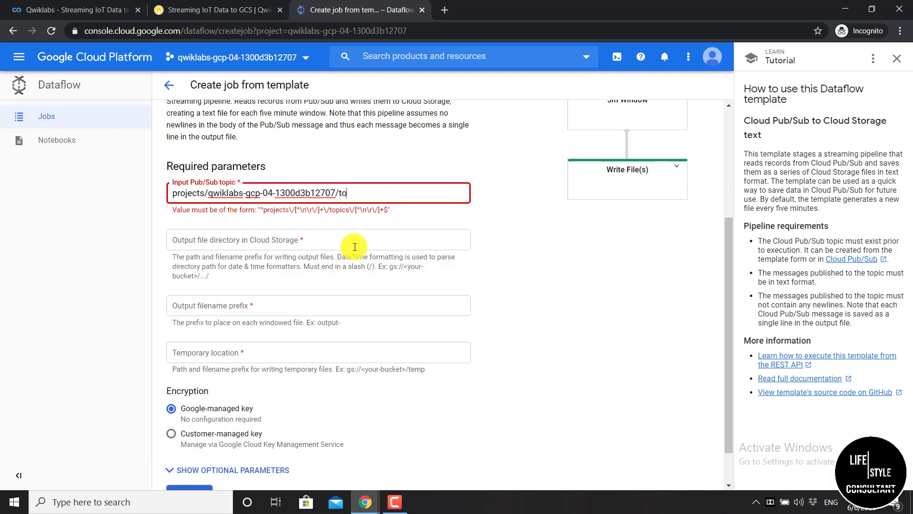
{"action": "type", "text": "pics/iotl"}
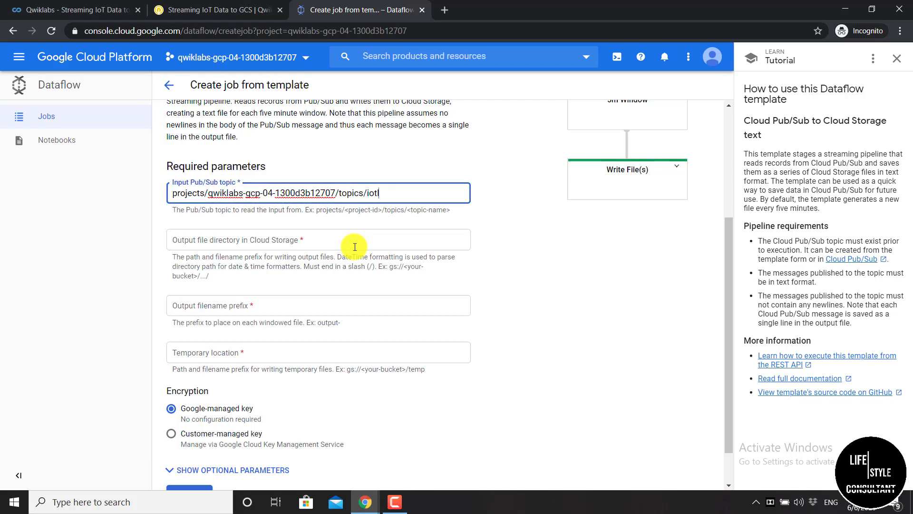
{"action": "type", "text": "ab"}
{"action": "left_click", "coordinate": [361, 217]}
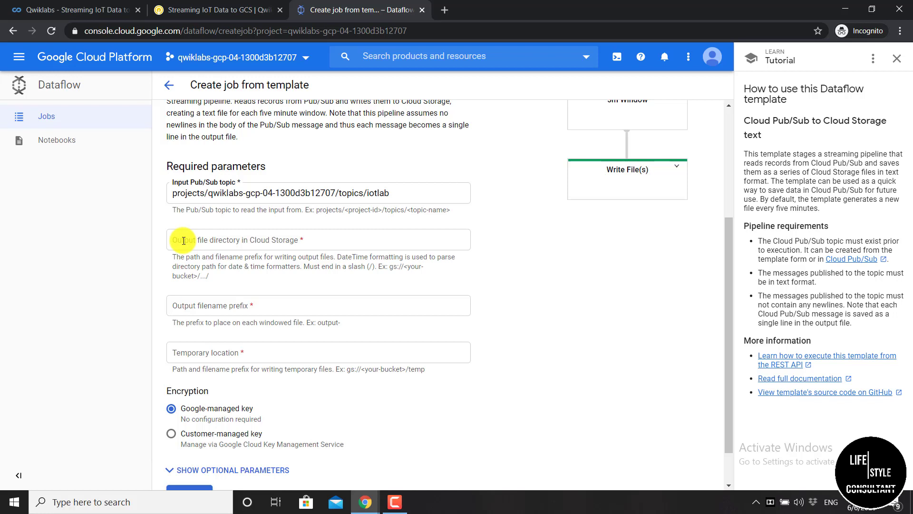
Start the output file directory with gs:// and open an extra browser tab
{"action": "left_click", "coordinate": [217, 240]}
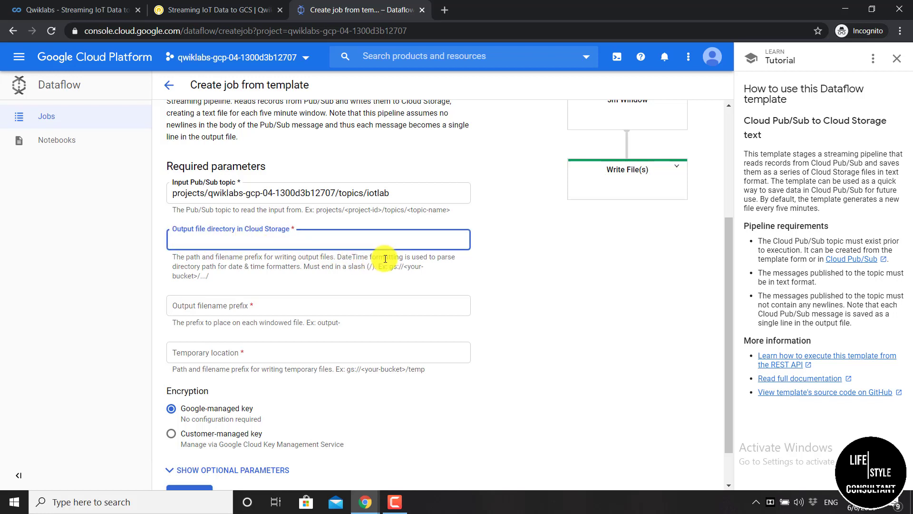
{"action": "type", "text": "gs://"}
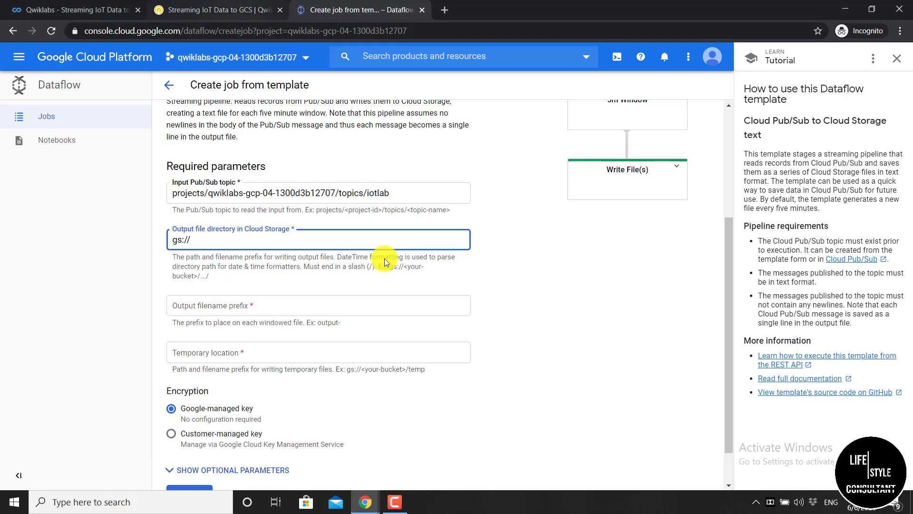
{"action": "left_click", "coordinate": [445, 15]}
{"action": "left_click", "coordinate": [353, 8]}
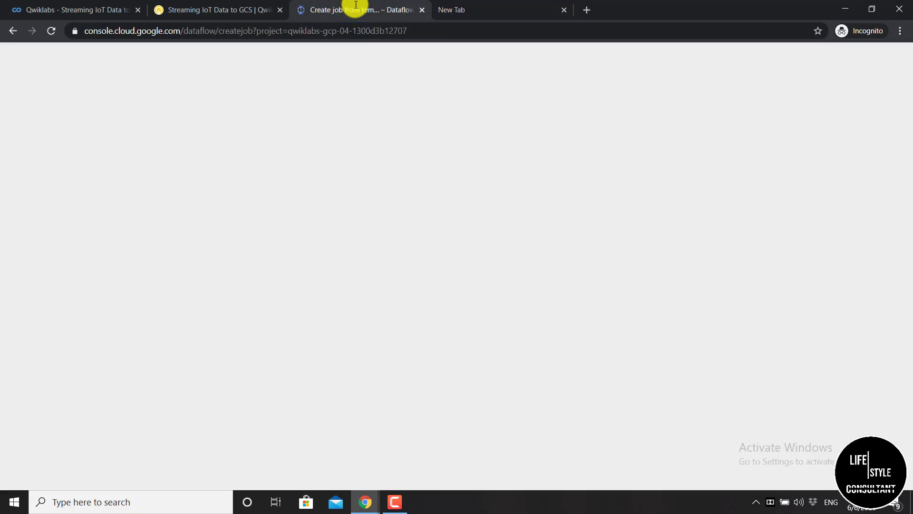
Load the Dataflow job form's web address in the new tab
{"action": "left_click", "coordinate": [454, 13]}
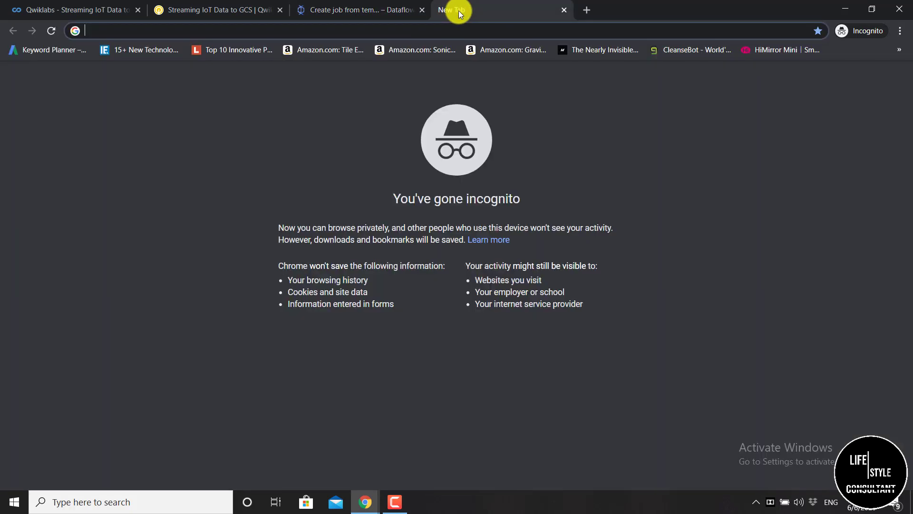
{"action": "left_click", "coordinate": [364, 13]}
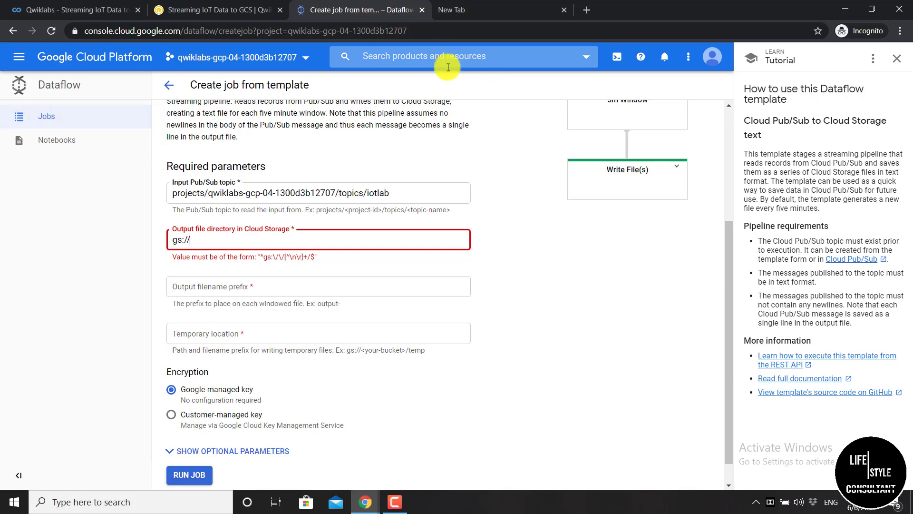
{"action": "left_click", "coordinate": [335, 31]}
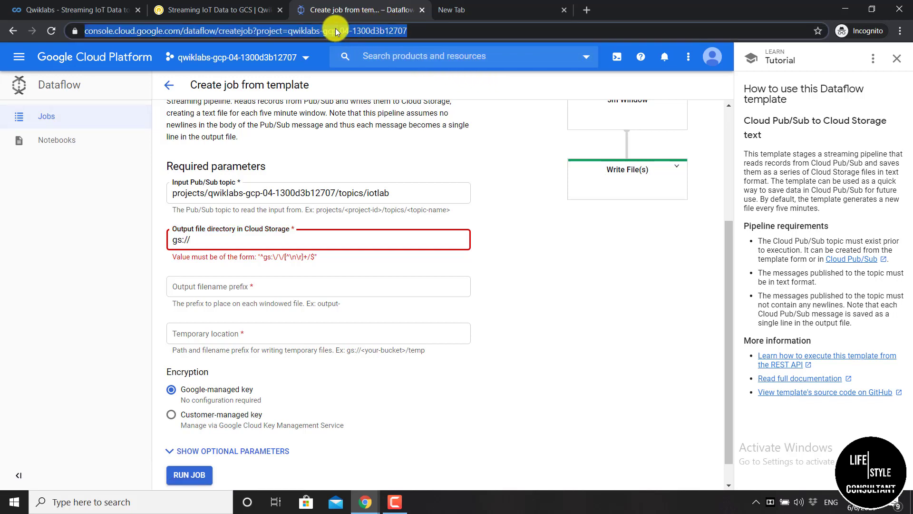
{"action": "left_click", "coordinate": [497, 17]}
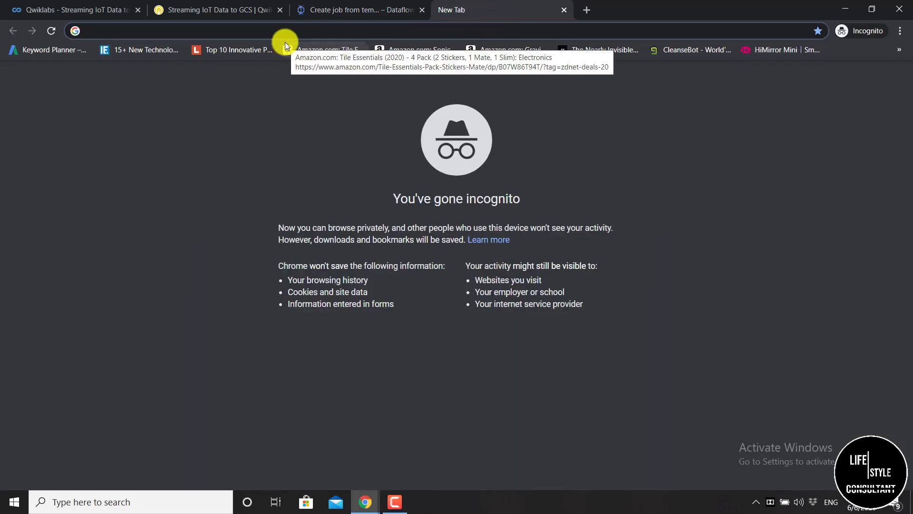
{"action": "key", "text": "ctrl+v"}
{"action": "key", "text": "Return"}
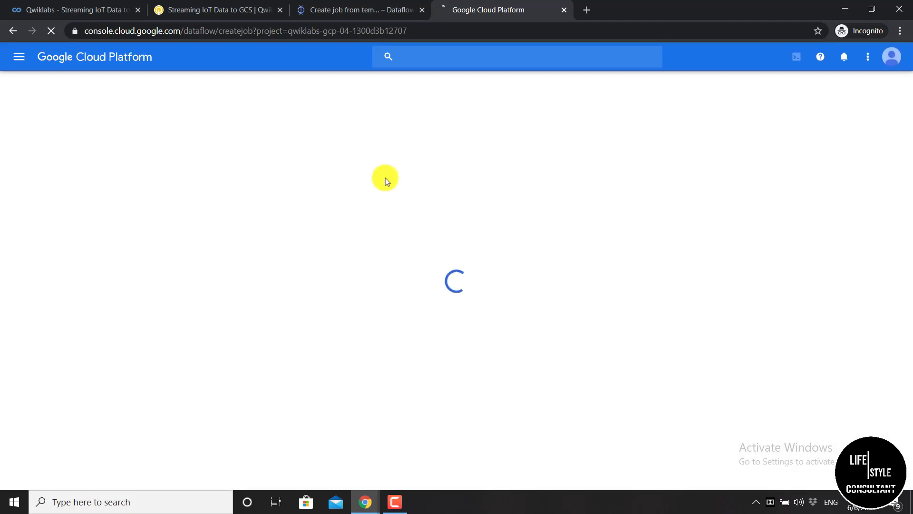
Search the console for storage and open the Storage browser
{"action": "left_click", "coordinate": [434, 61]}
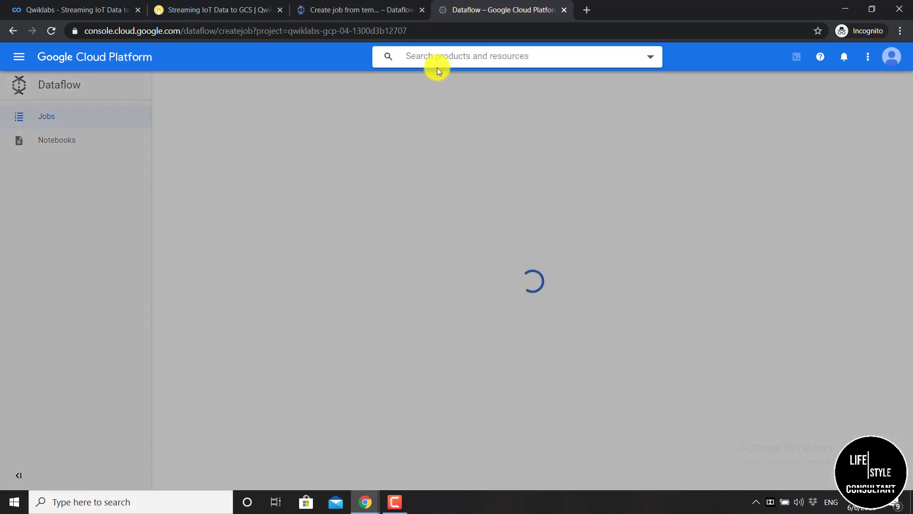
{"action": "type", "text": "st"}
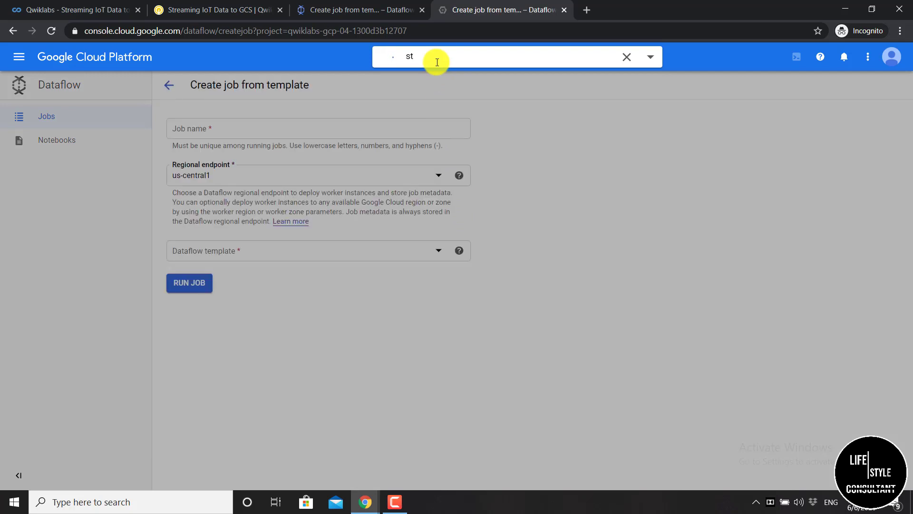
{"action": "type", "text": "orage"}
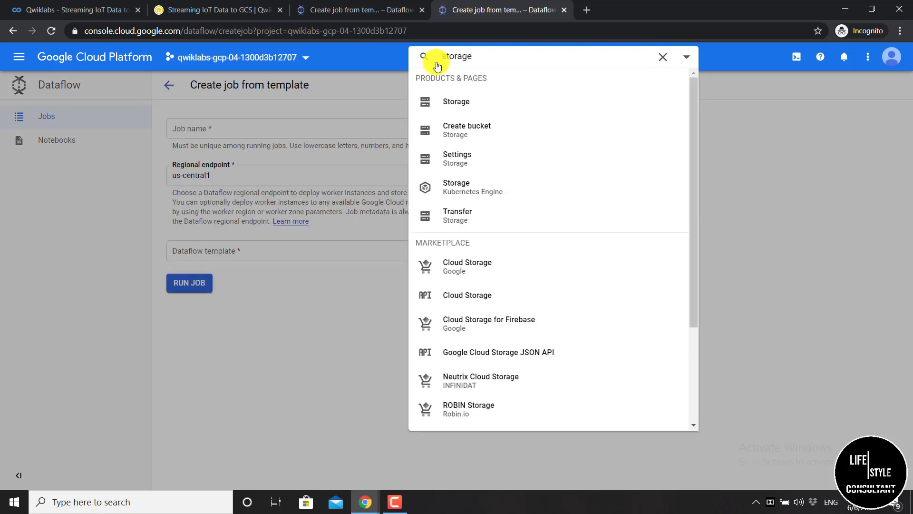
{"action": "left_click", "coordinate": [445, 103]}
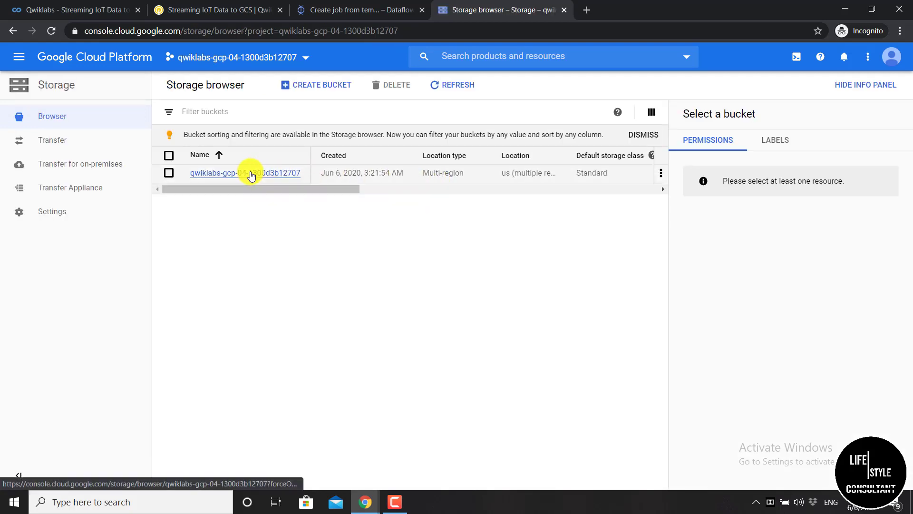
Copy the project bucket's name from its details page and return to the Dataflow form
{"action": "left_click", "coordinate": [251, 173]}
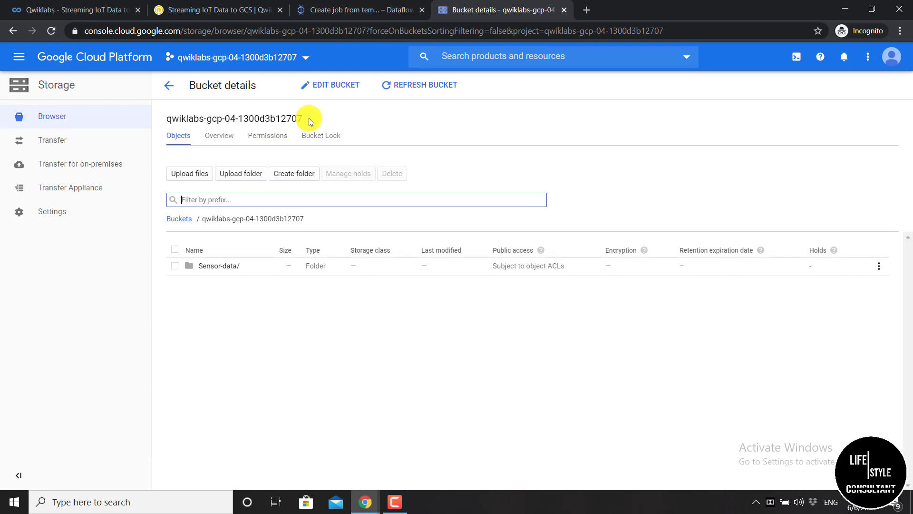
{"action": "left_click_drag", "start_coordinate": [309, 118], "coordinate": [168, 119]}
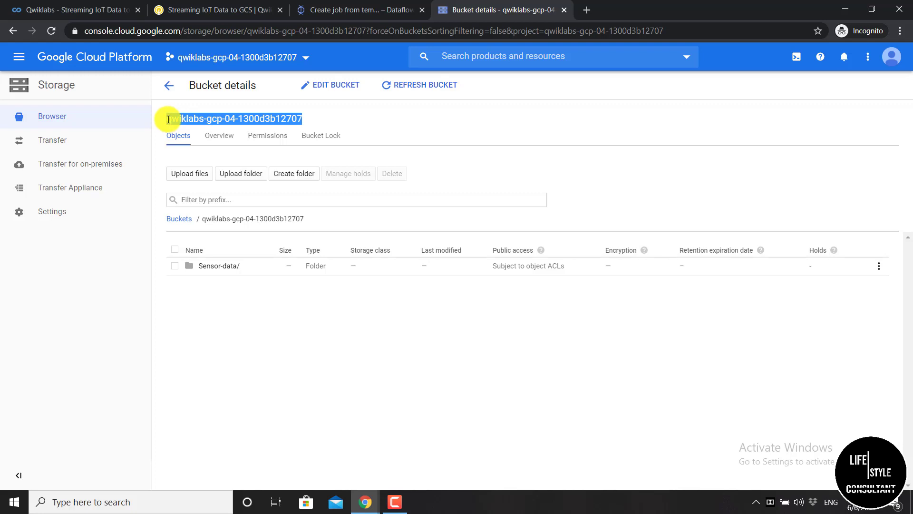
{"action": "right_click", "coordinate": [179, 123]}
{"action": "left_click", "coordinate": [181, 128]}
{"action": "left_click", "coordinate": [330, 13]}
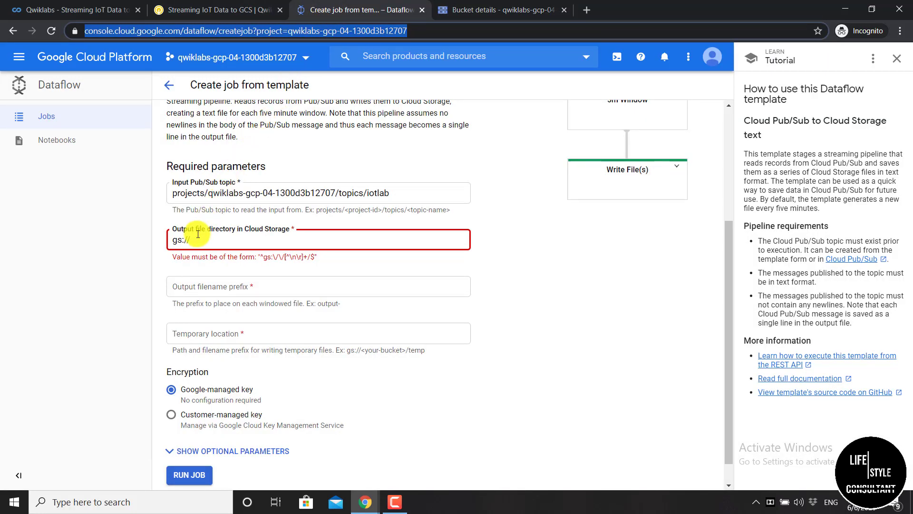
Complete the output directory as gs://<project bucket>/Sensor-Data/ with a capital S
{"action": "left_click", "coordinate": [192, 244]}
{"action": "key", "text": "ctrl+v"}
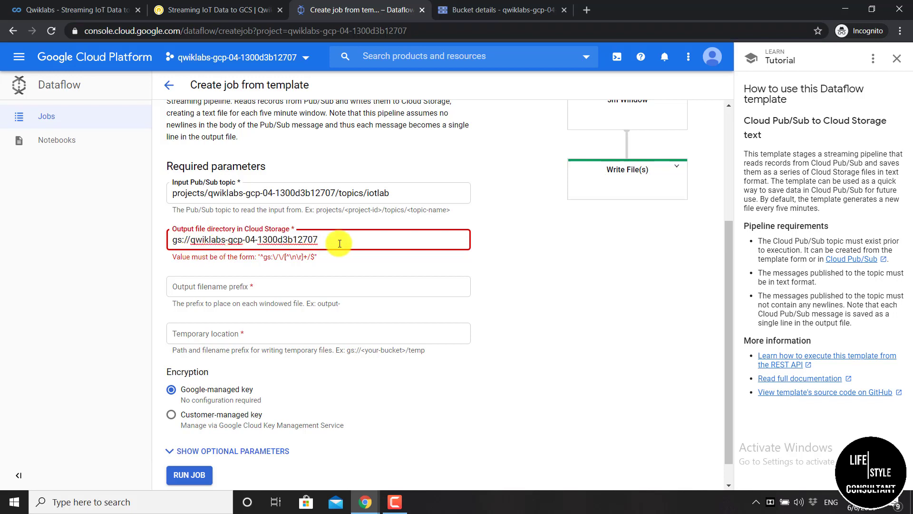
{"action": "type", "text": "/"}
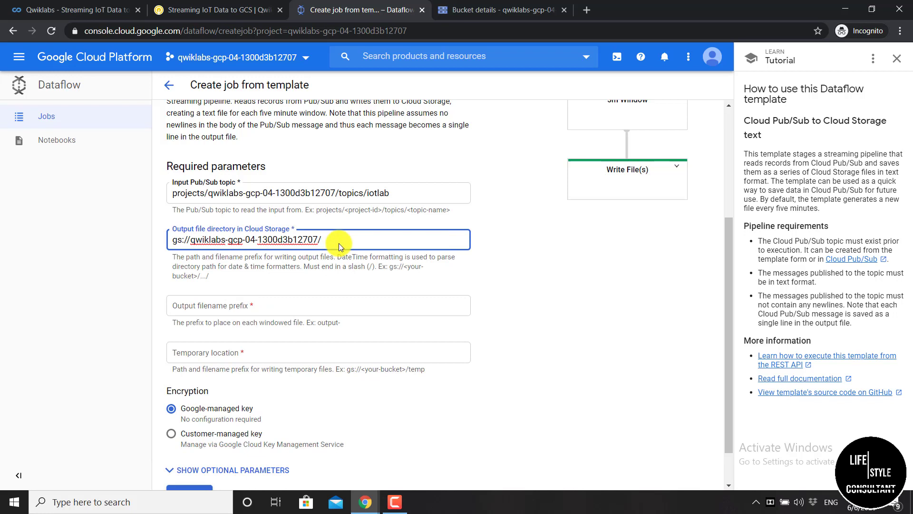
{"action": "type", "text": "sensor-"}
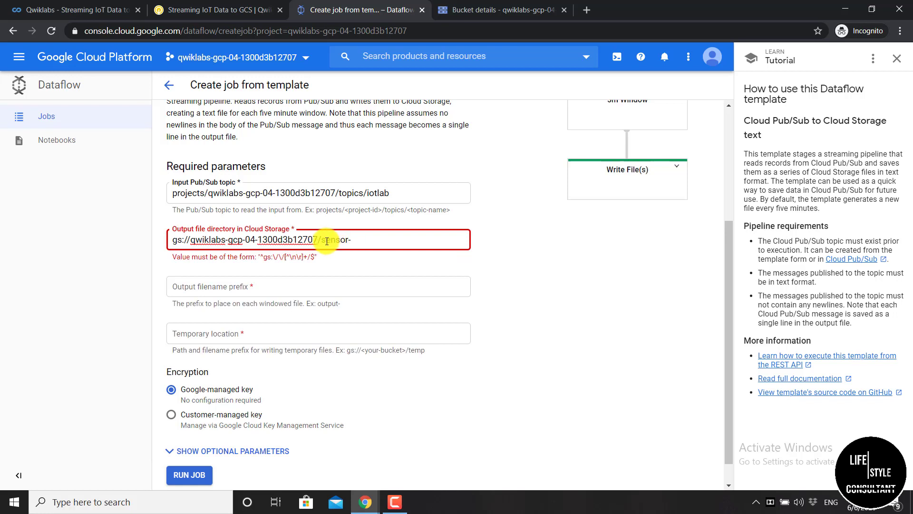
{"action": "left_click", "coordinate": [327, 240]}
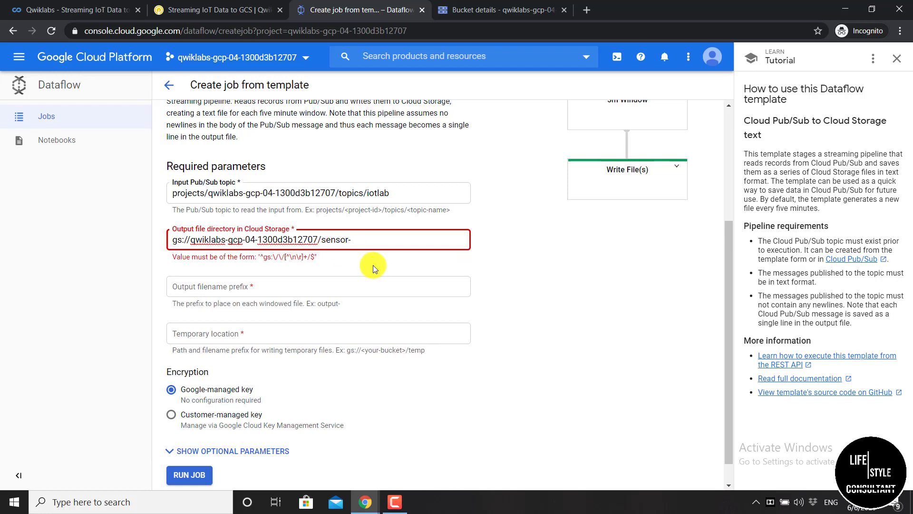
{"action": "key", "text": "BackSpace"}
{"action": "type", "text": "S"}
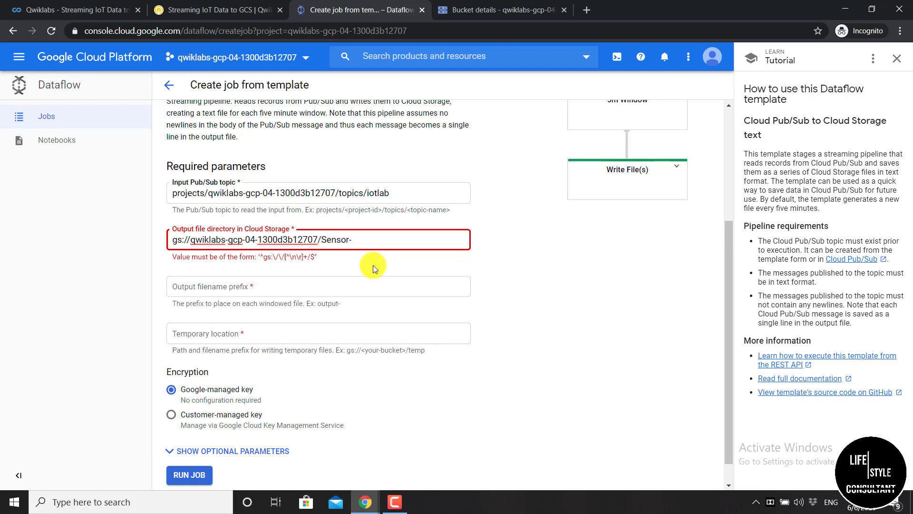
{"action": "left_click", "coordinate": [361, 240]}
{"action": "type", "text": "D"}
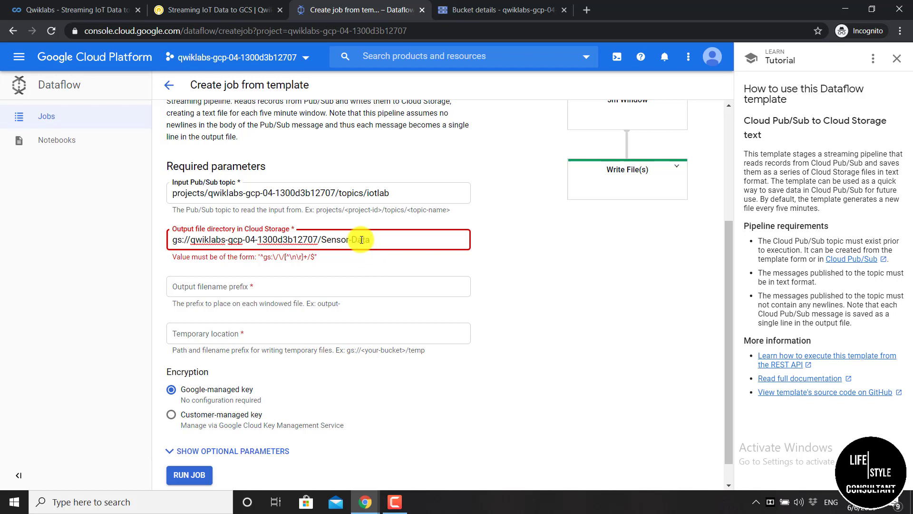
{"action": "type", "text": "ata/"}
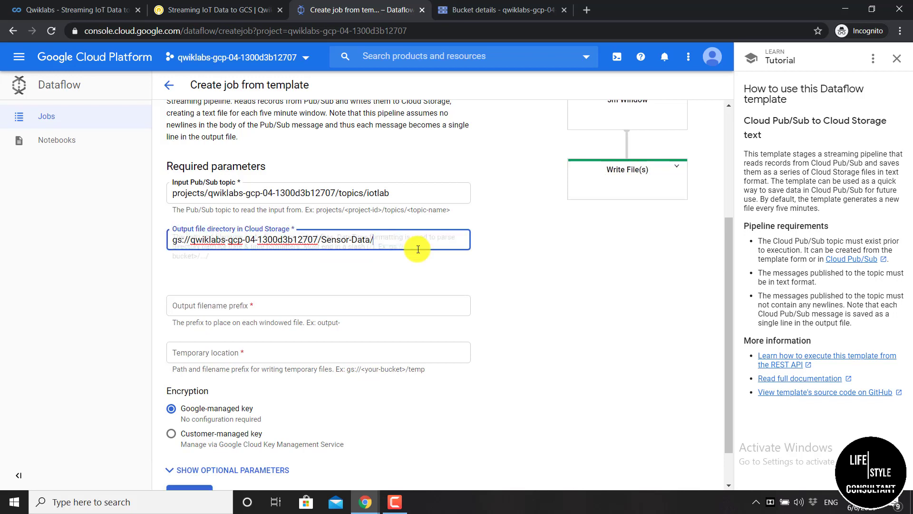
{"action": "left_click", "coordinate": [333, 264]}
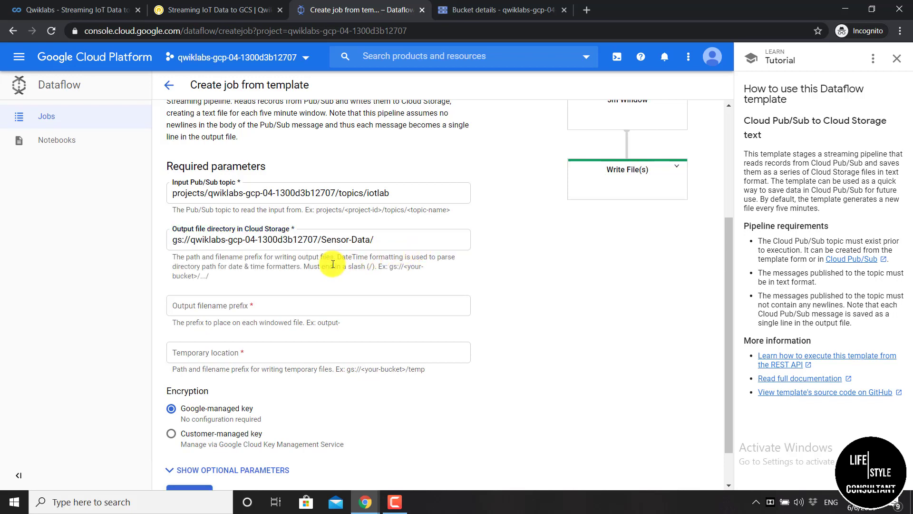
{"action": "scroll", "coordinate": [328, 259], "scroll_direction": "down", "scroll_amount": 1}
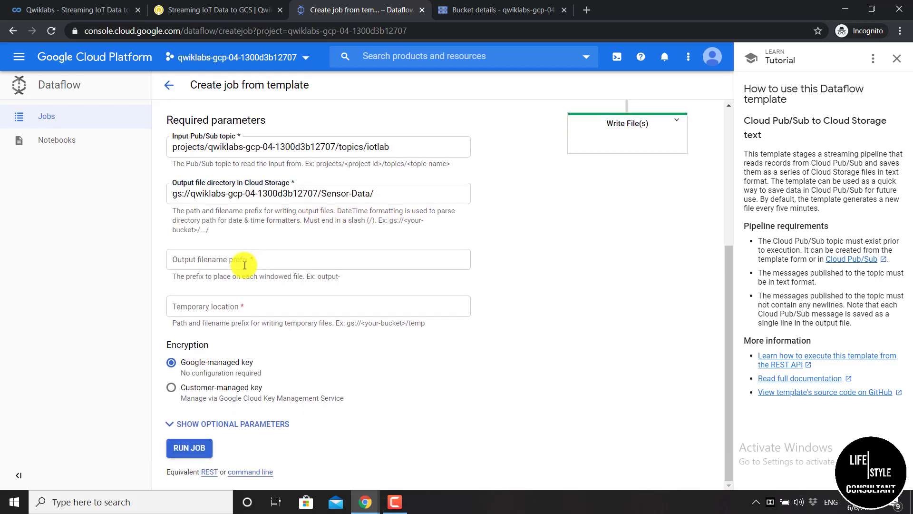
Set the output filename prefix to output-
{"action": "left_click", "coordinate": [203, 266]}
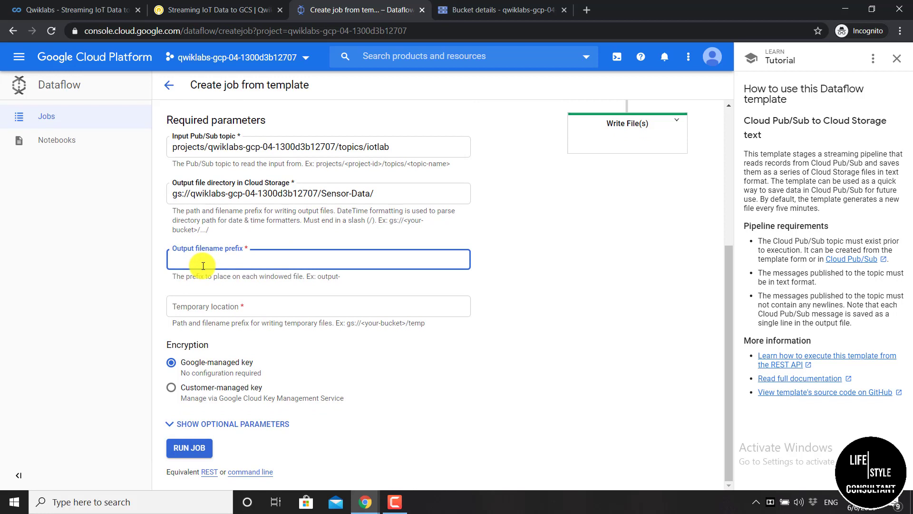
{"action": "type", "text": "output-"}
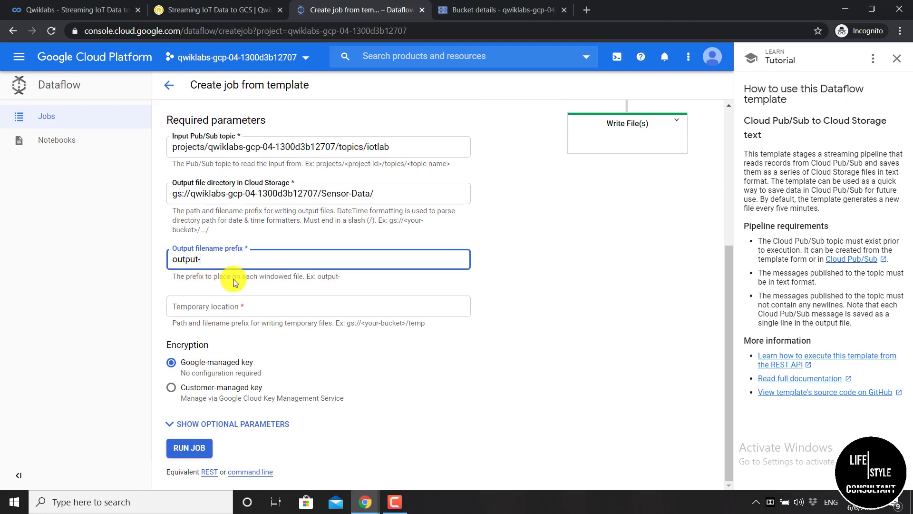
{"action": "left_click", "coordinate": [246, 286]}
Set Temporary location to gs://<project bucket>/tmp and review the filled form
{"action": "left_click", "coordinate": [288, 303]}
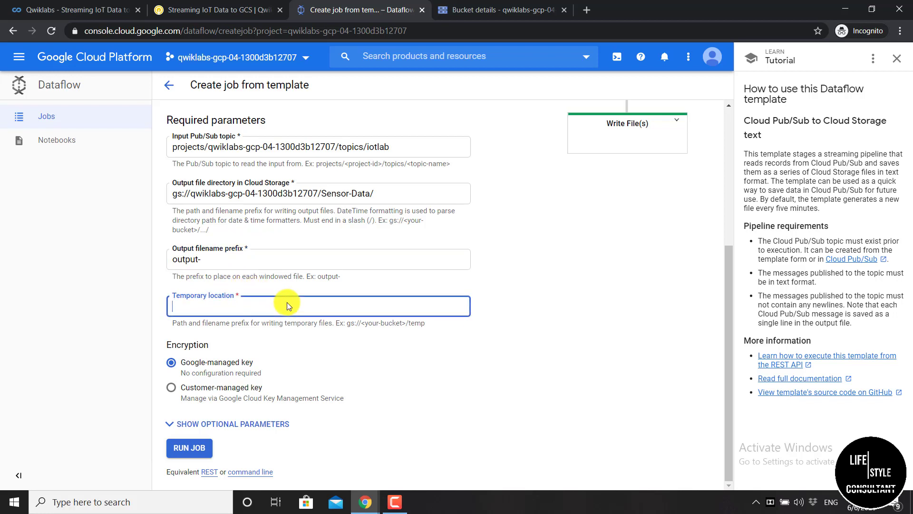
{"action": "type", "text": "gs://"}
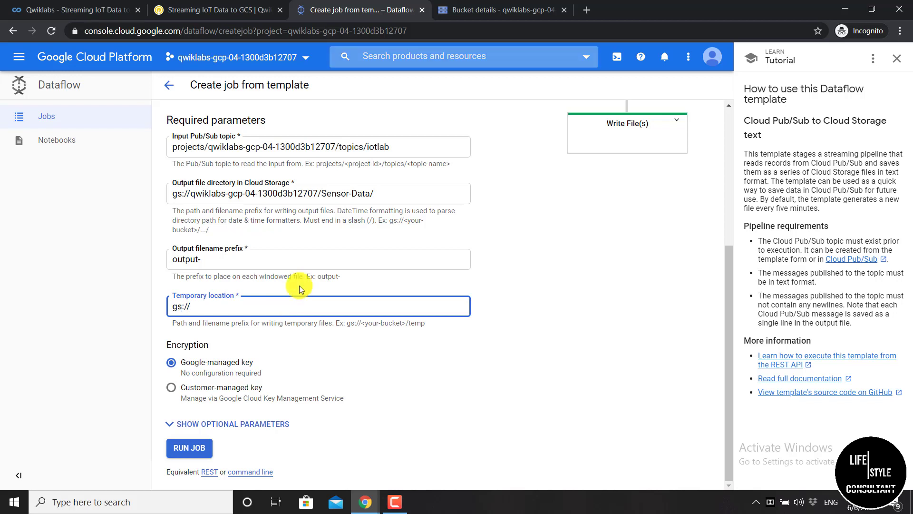
{"action": "left_click", "coordinate": [506, 8]}
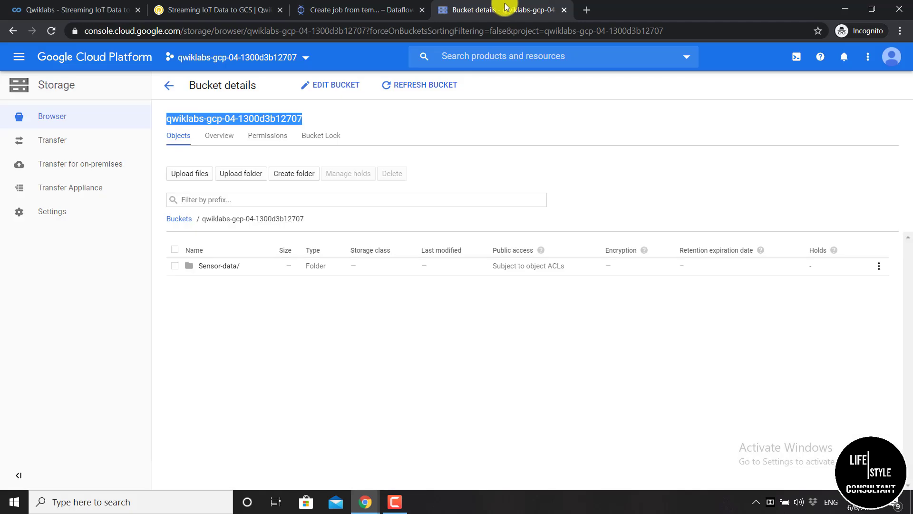
{"action": "right_click", "coordinate": [243, 119]}
{"action": "left_click", "coordinate": [256, 127]}
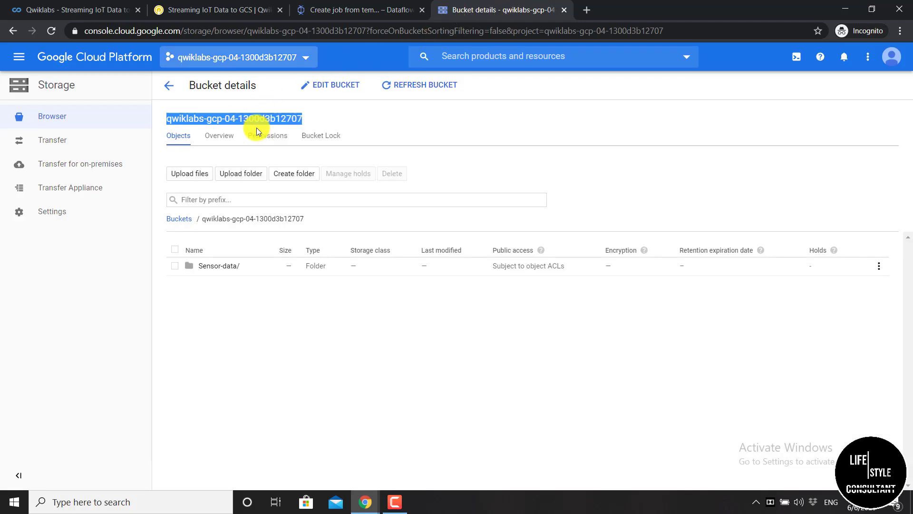
{"action": "left_click", "coordinate": [312, 12]}
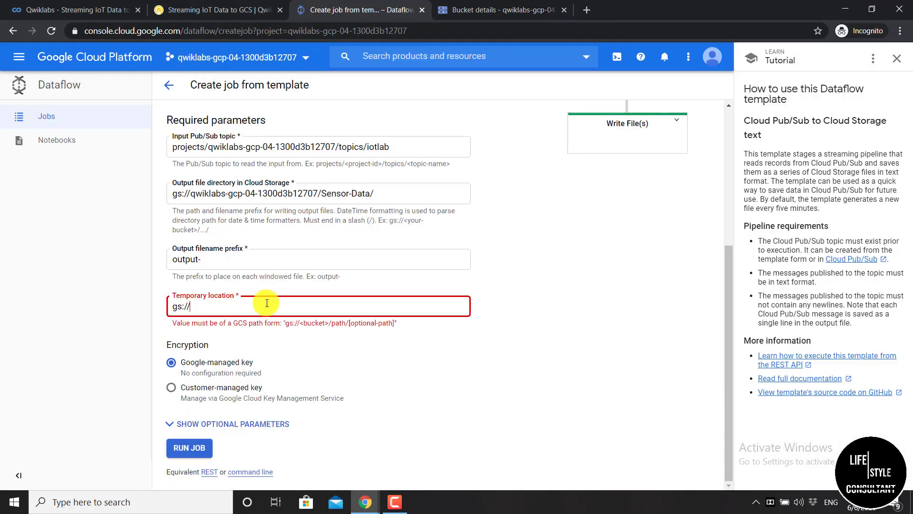
{"action": "key", "text": "ctrl+v"}
{"action": "type", "text": "/"}
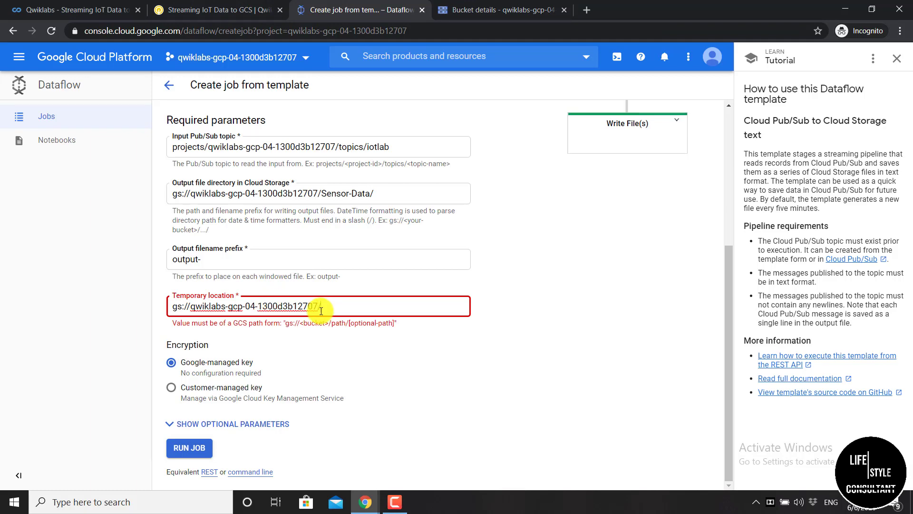
{"action": "type", "text": "tmp"}
{"action": "left_click", "coordinate": [315, 337]}
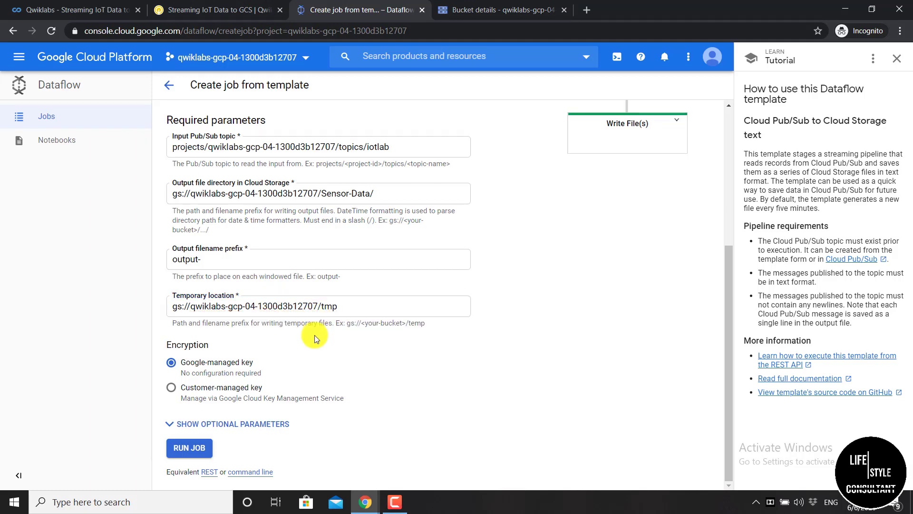
{"action": "scroll", "coordinate": [252, 327], "scroll_direction": "up", "scroll_amount": 4}
{"action": "scroll", "coordinate": [252, 328], "scroll_direction": "down", "scroll_amount": 1}
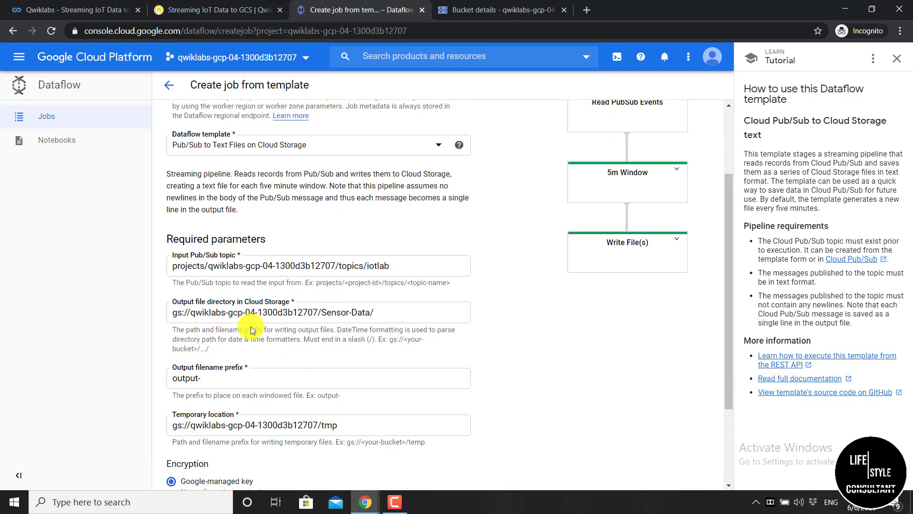
{"action": "scroll", "coordinate": [250, 326], "scroll_direction": "down", "scroll_amount": 1}
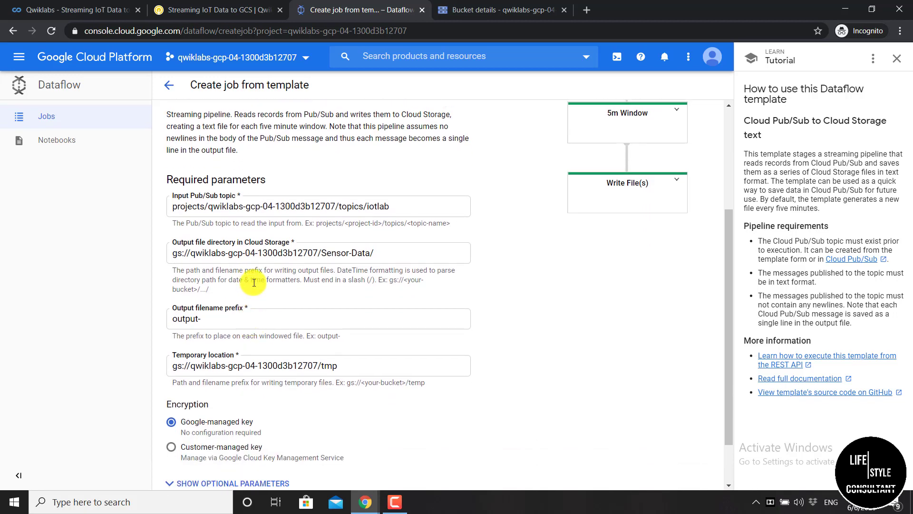
{"action": "scroll", "coordinate": [254, 282], "scroll_direction": "down", "scroll_amount": 1}
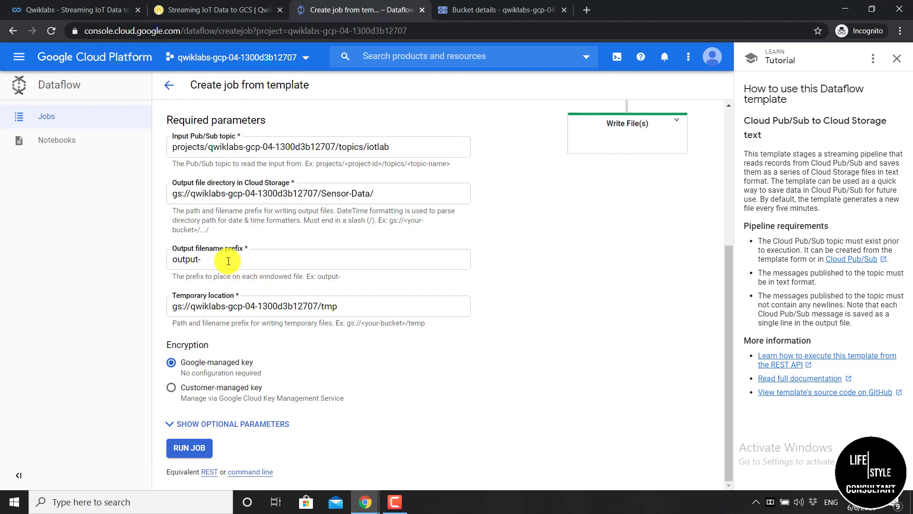
Run the sensor-data Dataflow job, then search the console for vm
{"action": "left_click", "coordinate": [202, 446]}
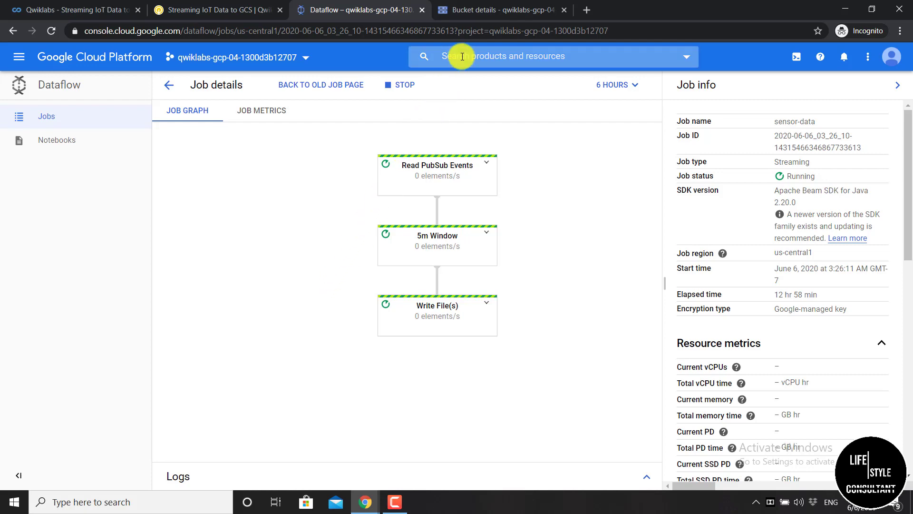
{"action": "left_click", "coordinate": [426, 56]}
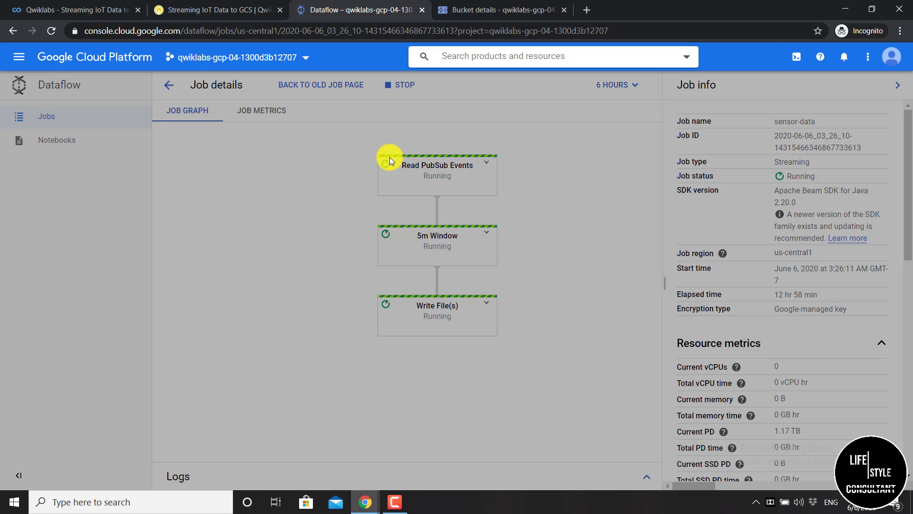
{"action": "type", "text": "vm"}
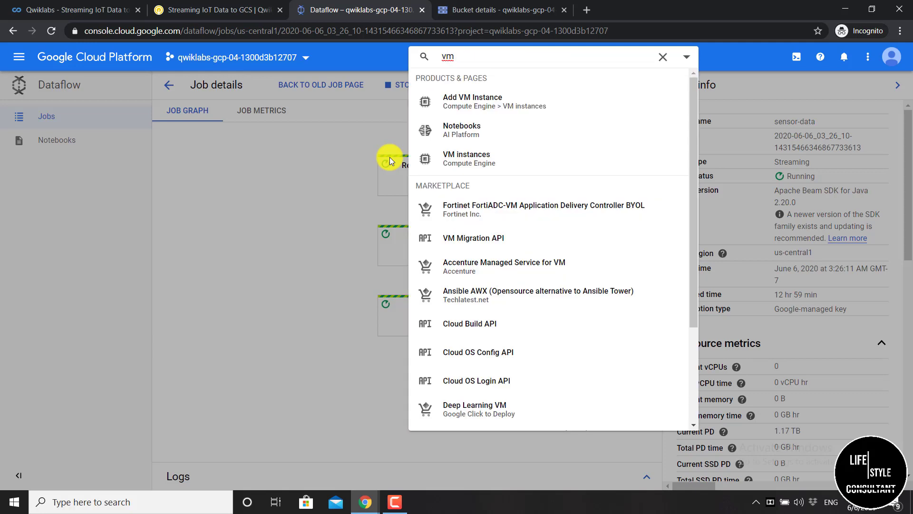
Go to VM instances and open an SSH browser window to iot-device-simulator
{"action": "left_click", "coordinate": [512, 159]}
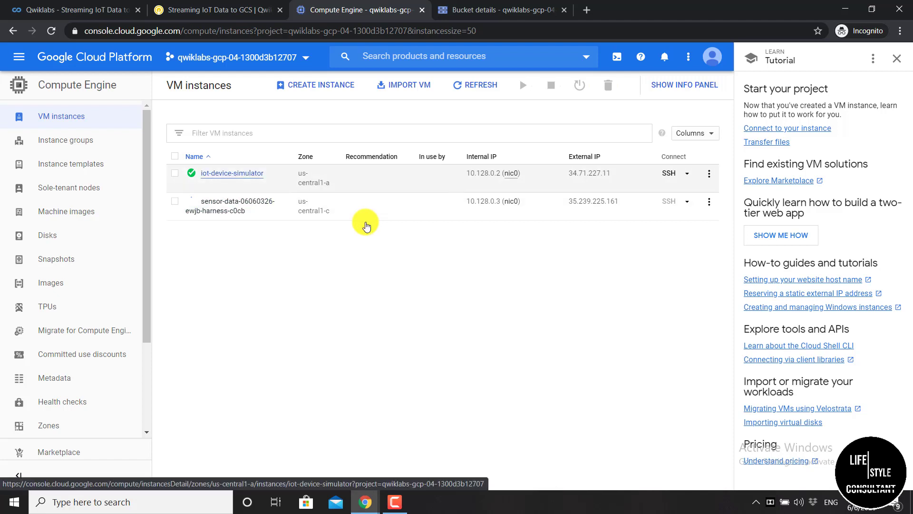
{"action": "left_click", "coordinate": [687, 175]}
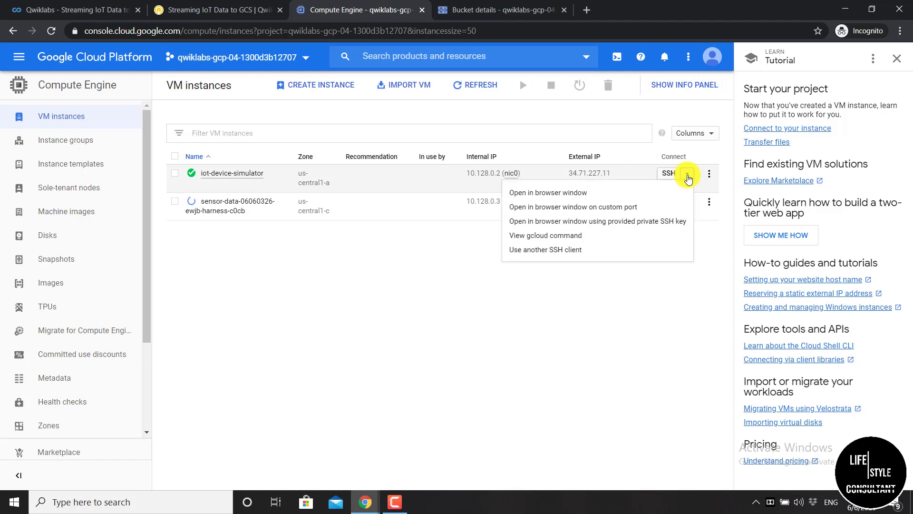
{"action": "left_click", "coordinate": [688, 177]}
{"action": "left_click", "coordinate": [688, 177]}
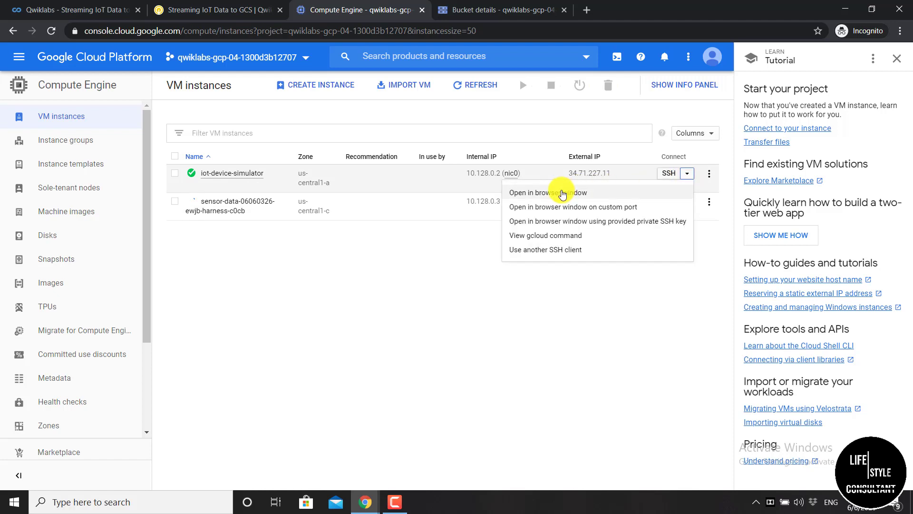
{"action": "left_click", "coordinate": [602, 192]}
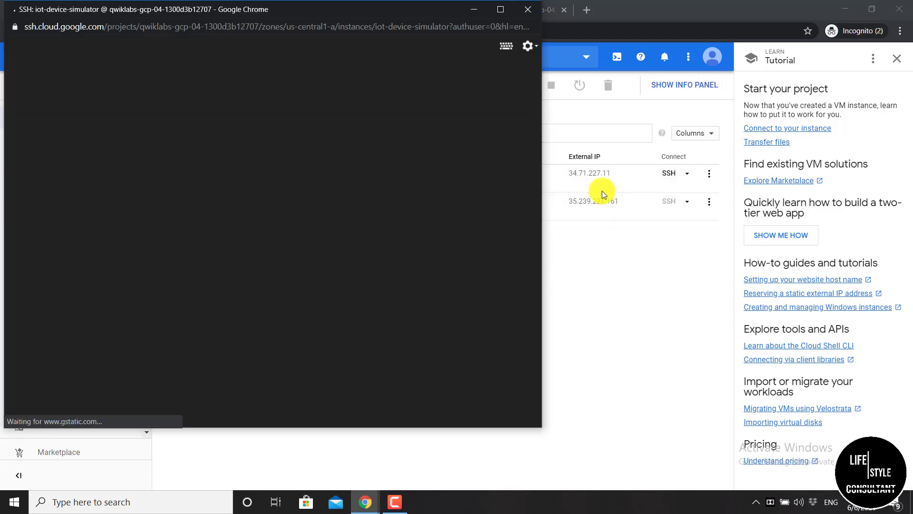
Move the SSH terminal window aside and switch to the Qwiklabs lab instructions
{"action": "left_click_drag", "start_coordinate": [311, 10], "coordinate": [432, 61]}
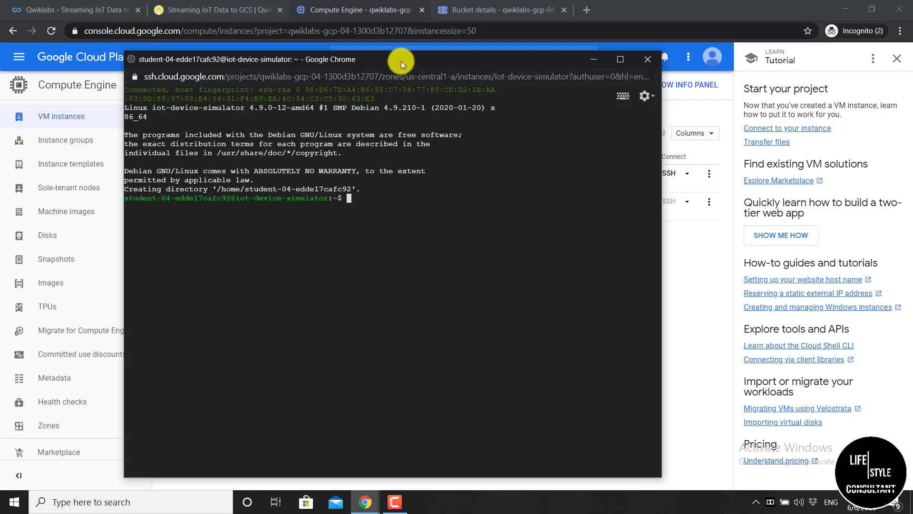
{"action": "left_click_drag", "start_coordinate": [402, 59], "coordinate": [427, 60]}
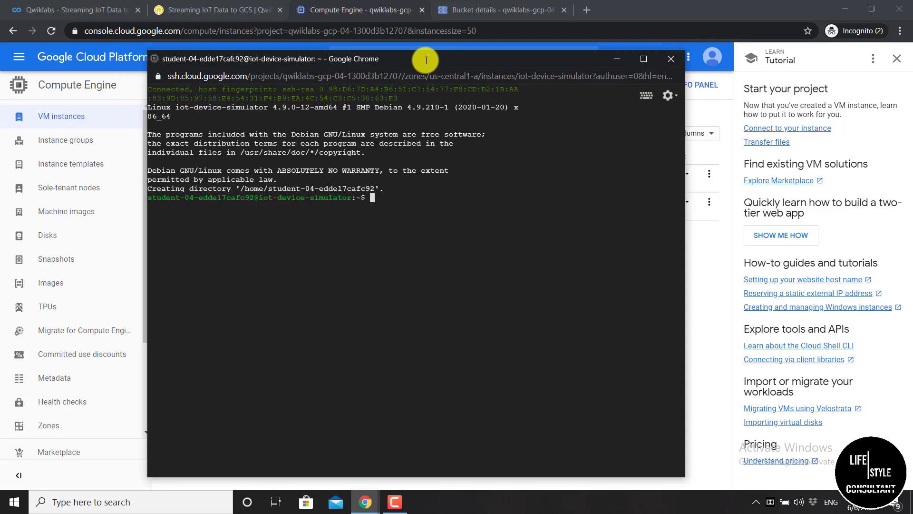
{"action": "left_click", "coordinate": [221, 12]}
{"action": "scroll", "coordinate": [323, 243], "scroll_direction": "down", "scroll_amount": 10}
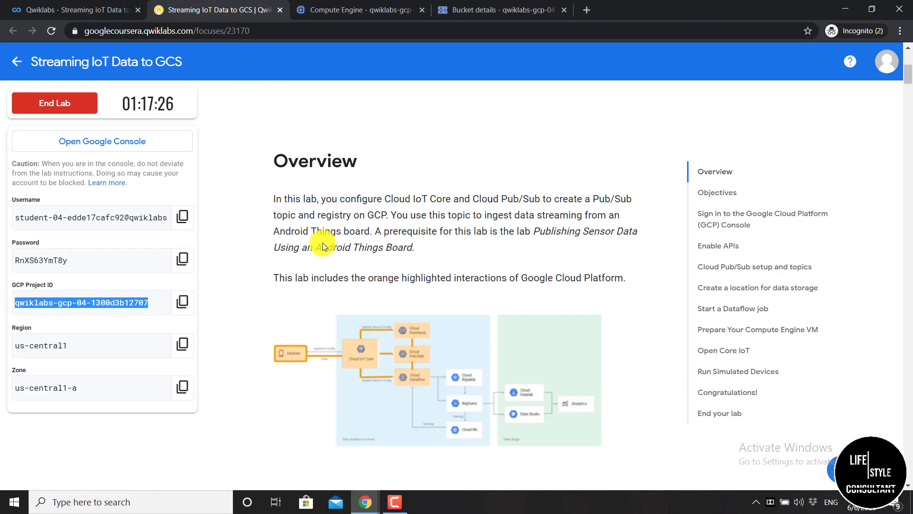
Copy the sudo apt-get remove google-cloud-sdk -y command under Prepare Your Compute Engine VM
{"action": "scroll", "coordinate": [333, 303], "scroll_direction": "down", "scroll_amount": 10}
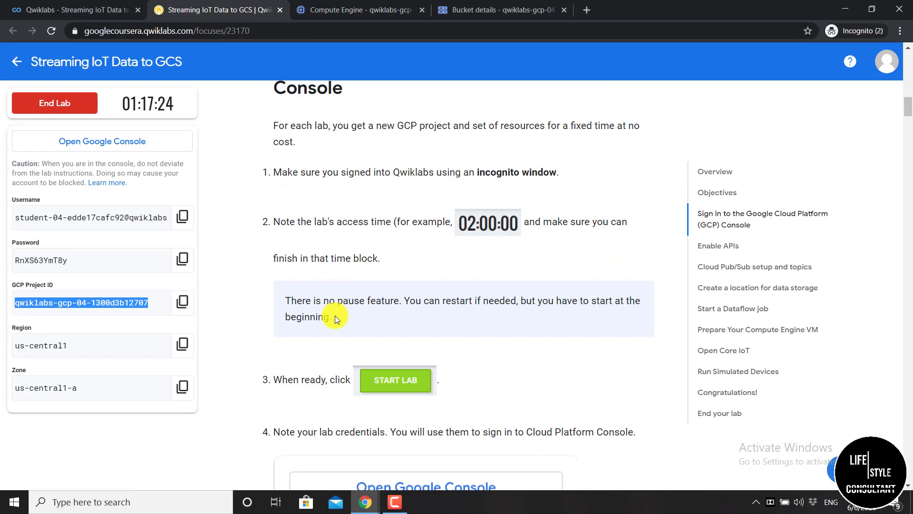
{"action": "scroll", "coordinate": [335, 315], "scroll_direction": "down", "scroll_amount": 15}
{"action": "scroll", "coordinate": [336, 315], "scroll_direction": "down", "scroll_amount": 20}
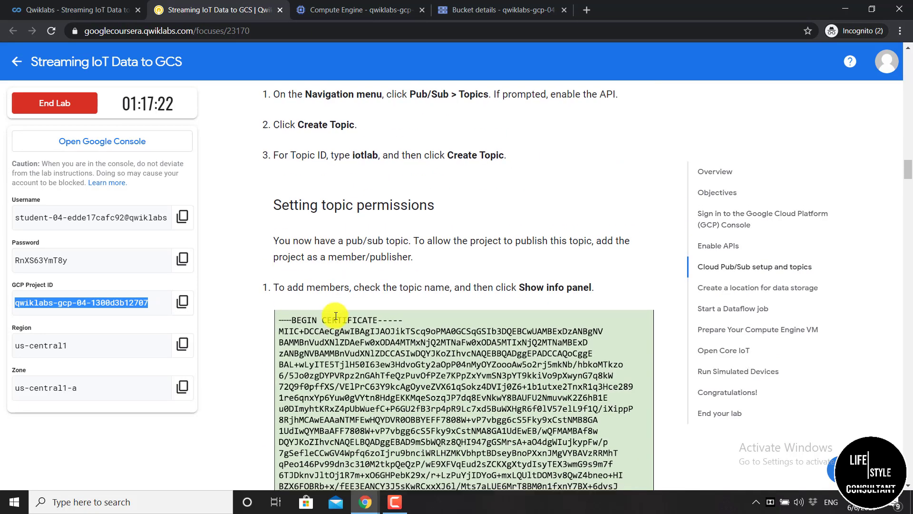
{"action": "scroll", "coordinate": [334, 315], "scroll_direction": "down", "scroll_amount": 20}
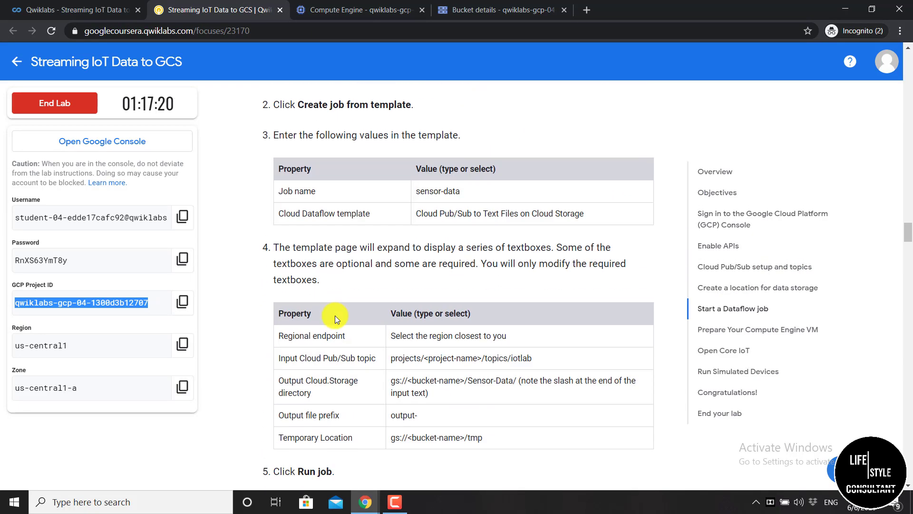
{"action": "scroll", "coordinate": [335, 315], "scroll_direction": "down", "scroll_amount": 2}
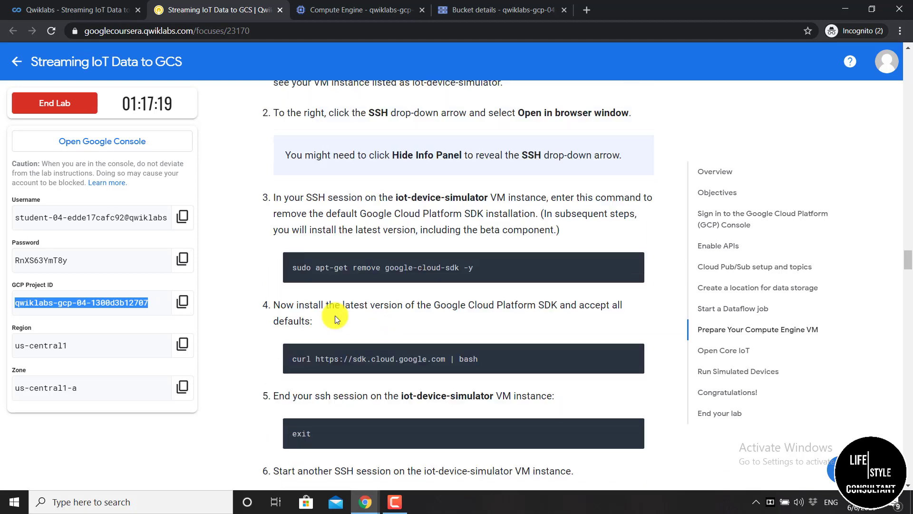
{"action": "scroll", "coordinate": [335, 315], "scroll_direction": "up", "scroll_amount": 2}
{"action": "scroll", "coordinate": [334, 315], "scroll_direction": "down", "scroll_amount": 2}
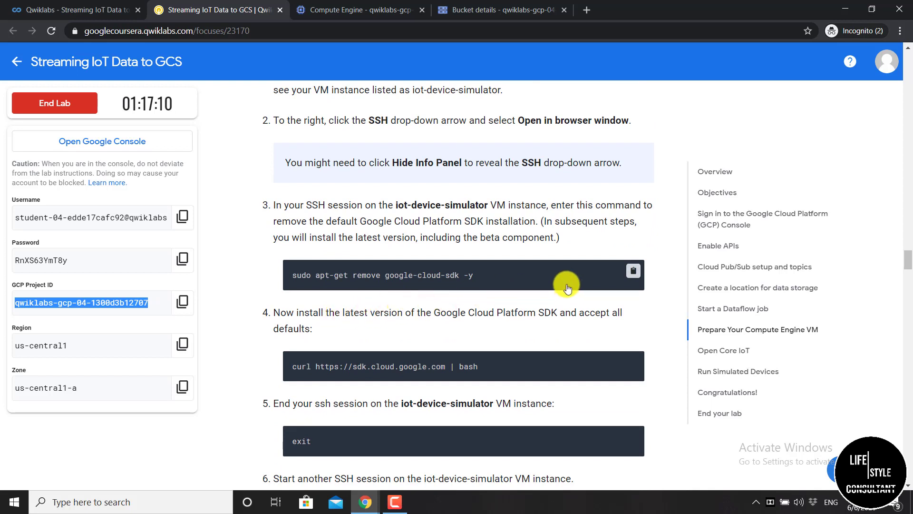
{"action": "left_click", "coordinate": [633, 275]}
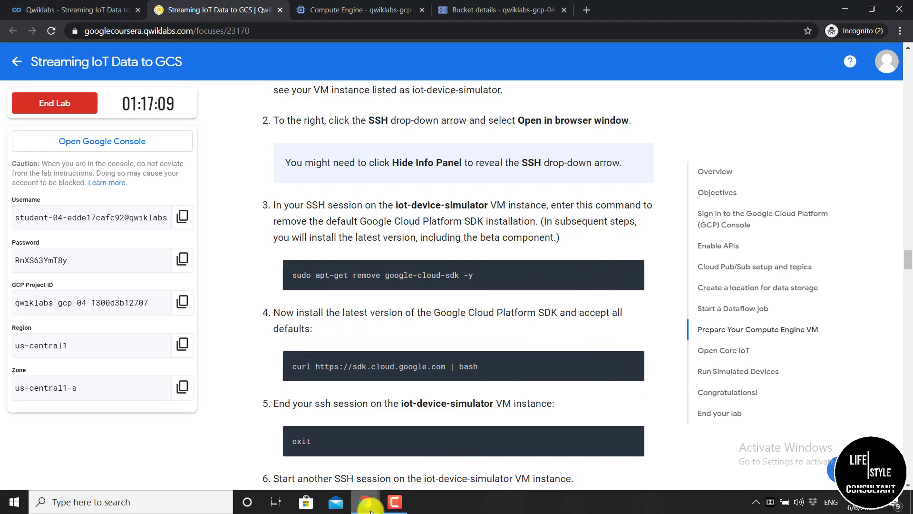
Run the pasted 'sudo apt-get remove google-cloud-sdk -y' on the VM to uninstall SDK 293.0.0
{"action": "mouse_move", "coordinate": [371, 508]}
{"action": "left_click", "coordinate": [474, 448]}
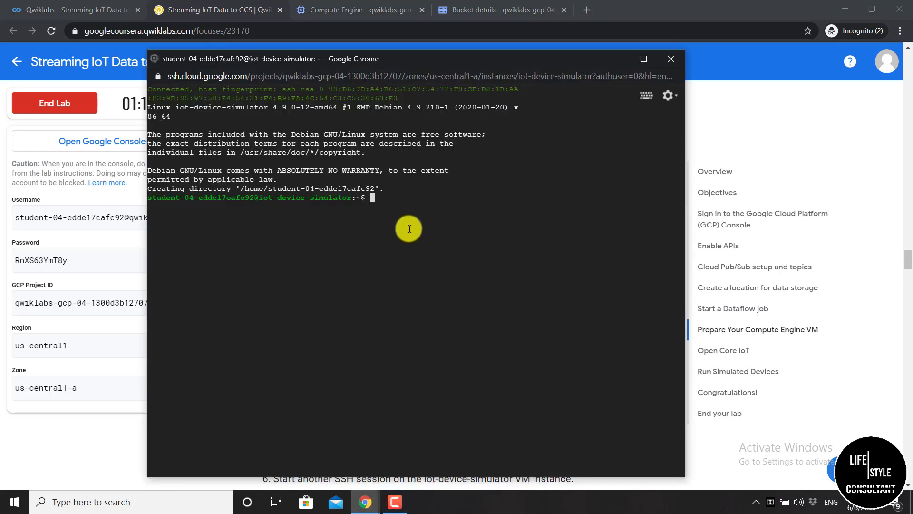
{"action": "key", "text": "ctrl+v"}
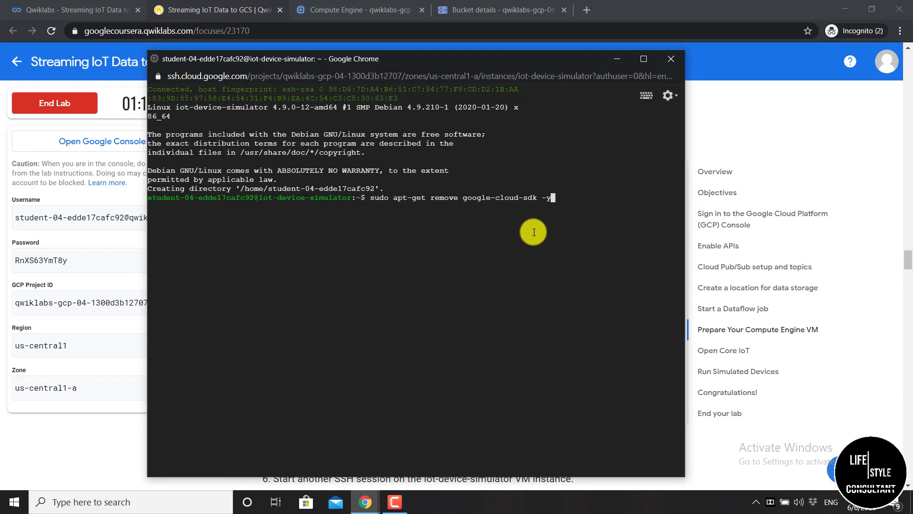
{"action": "key", "text": "Return"}
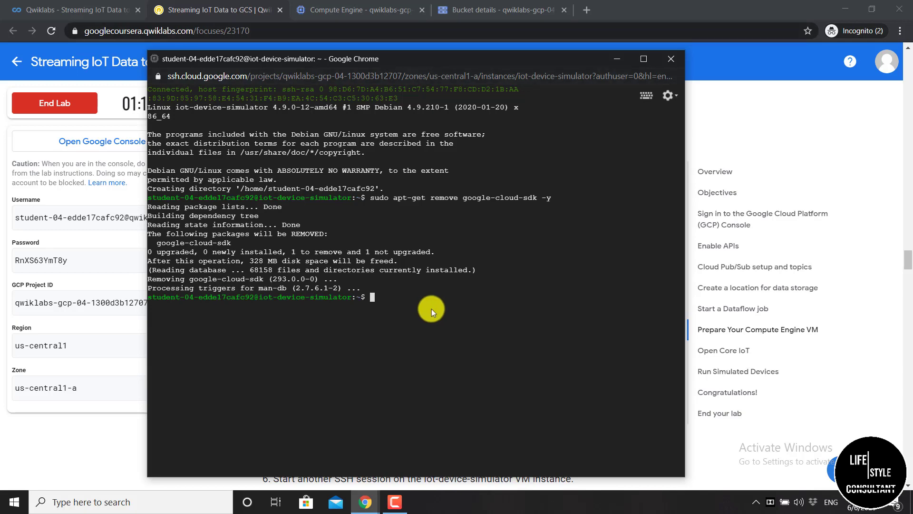
{"action": "left_click", "coordinate": [718, 224]}
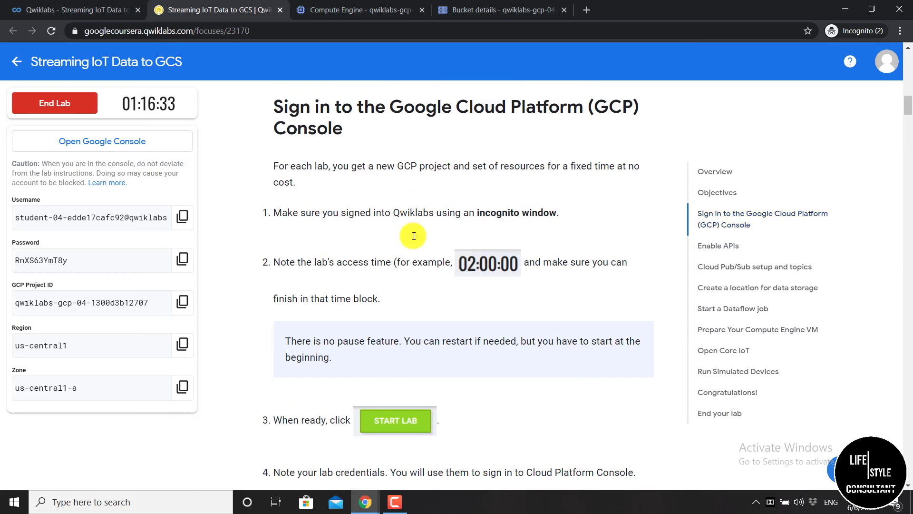
{"action": "scroll", "coordinate": [413, 236], "scroll_direction": "down", "scroll_amount": 15}
{"action": "scroll", "coordinate": [413, 235], "scroll_direction": "down", "scroll_amount": 20}
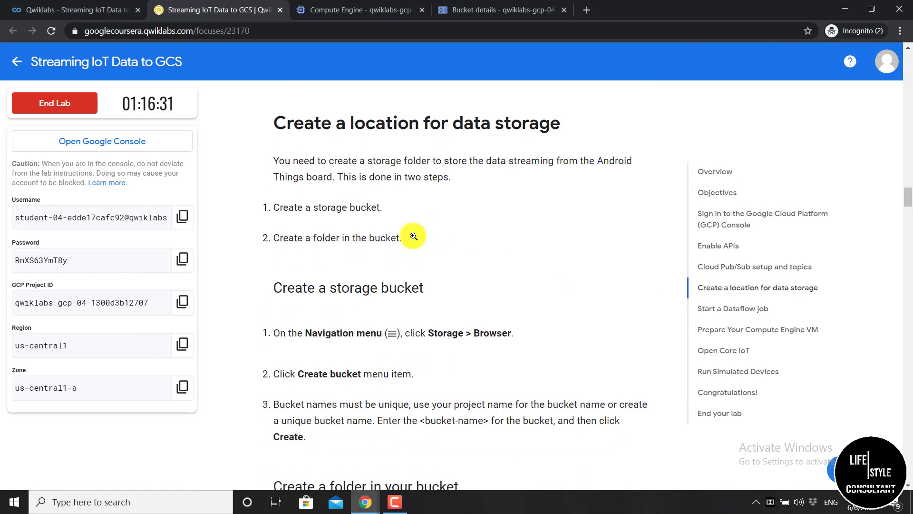
{"action": "scroll", "coordinate": [413, 235], "scroll_direction": "down", "scroll_amount": 8}
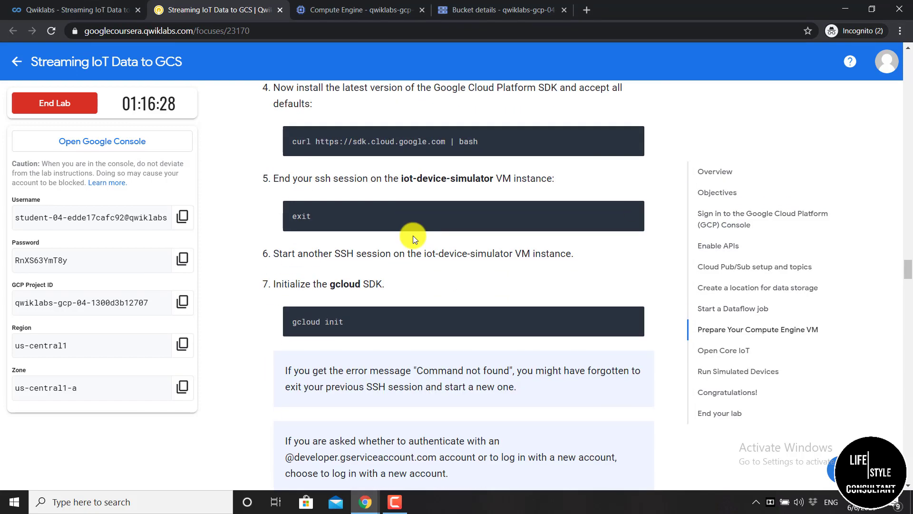
{"action": "scroll", "coordinate": [387, 222], "scroll_direction": "up", "scroll_amount": 4}
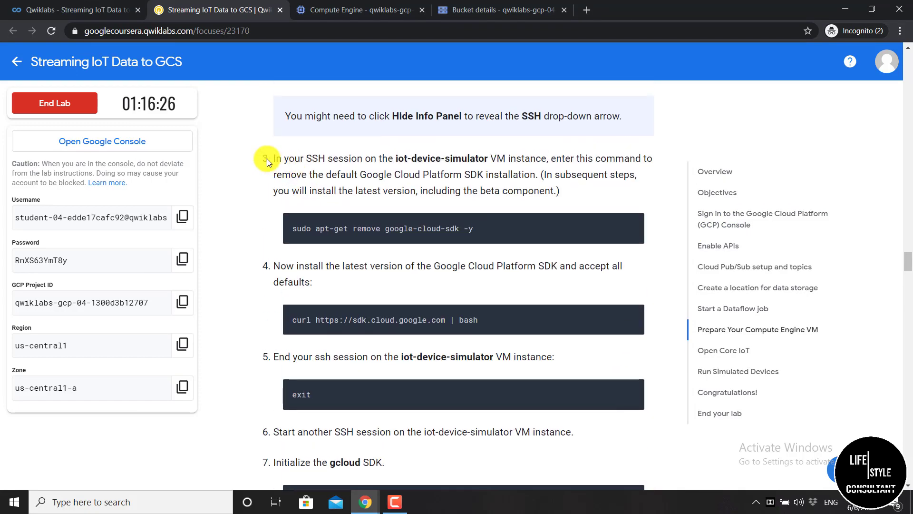
{"action": "left_click_drag", "start_coordinate": [267, 159], "coordinate": [277, 166]}
{"action": "left_click", "coordinate": [271, 165]}
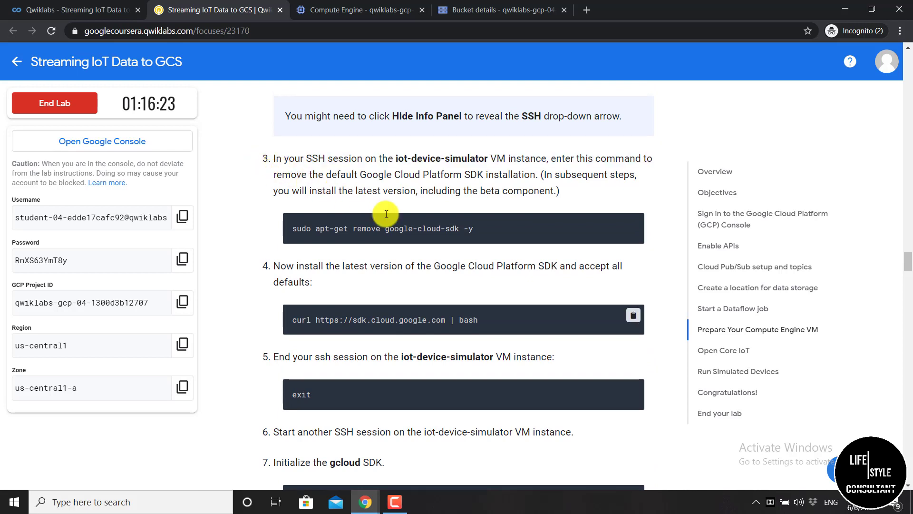
{"action": "left_click", "coordinate": [633, 315]}
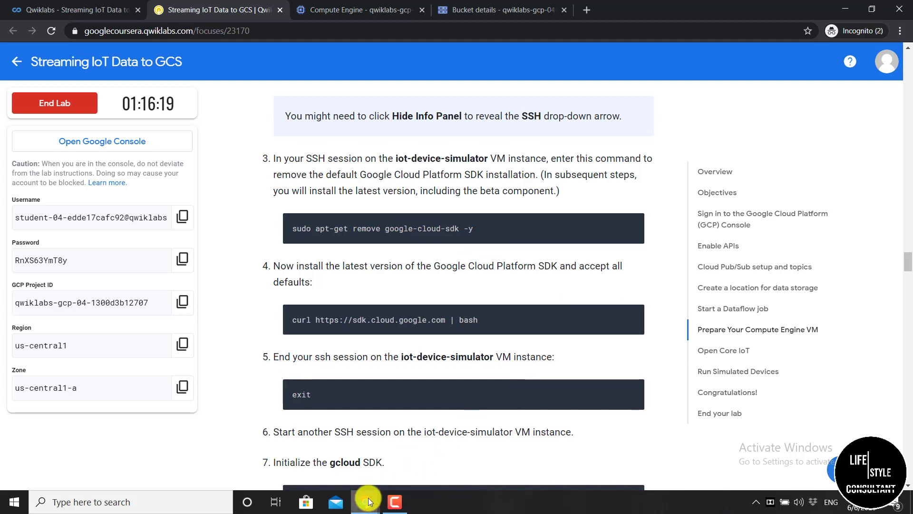
Run the pasted curl SDK installer in the SSH session, answering the directory prompt with 'exit'
{"action": "mouse_move", "coordinate": [368, 501]}
{"action": "left_click", "coordinate": [480, 463]}
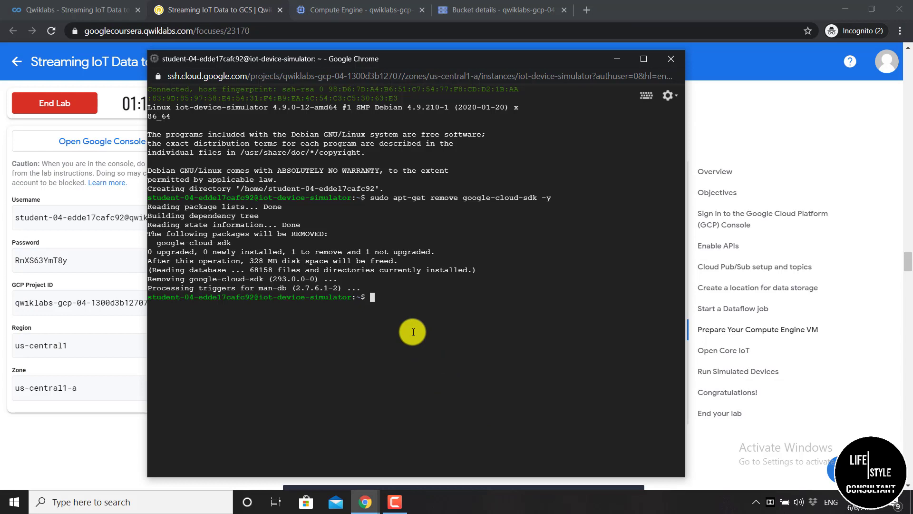
{"action": "key", "text": "ctrl+v"}
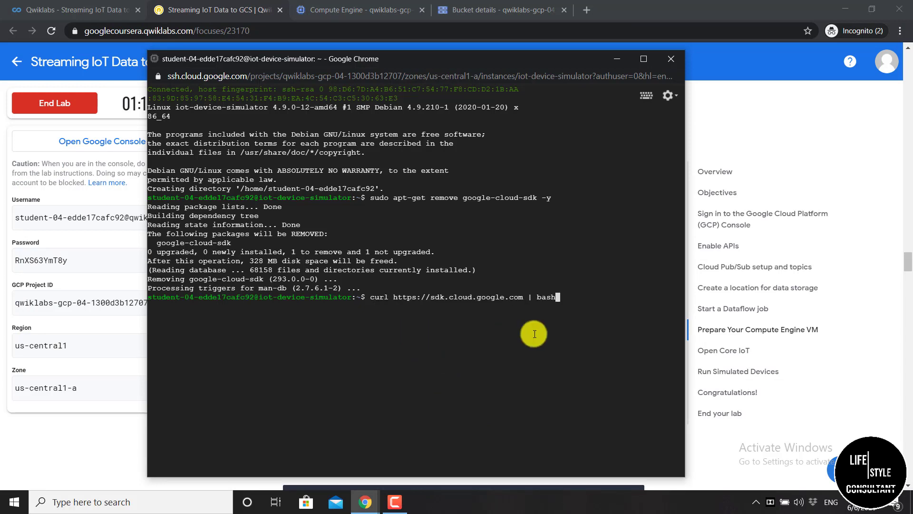
{"action": "key", "text": "Return"}
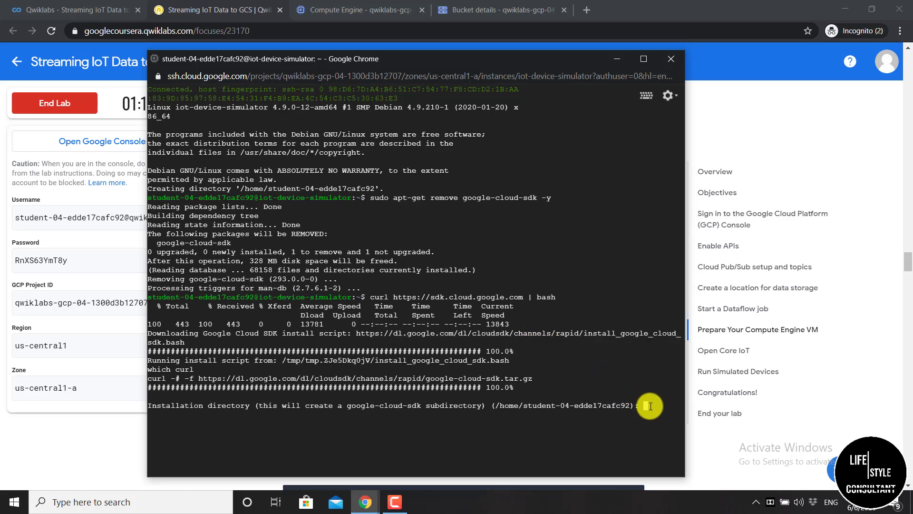
{"action": "type", "text": "exit"}
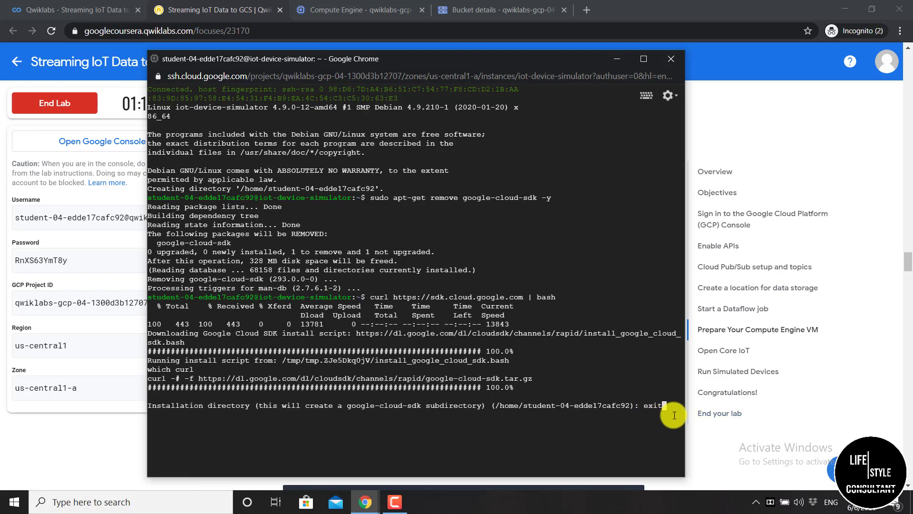
{"action": "key", "text": "Return"}
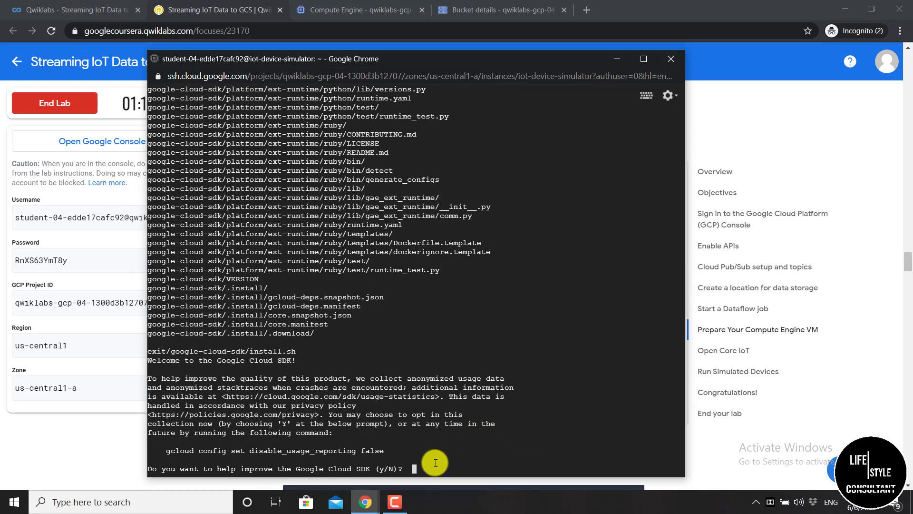
Decline usage reporting with N and enlarge the terminal text size to Medium
{"action": "type", "text": "N"}
{"action": "key", "text": "Return"}
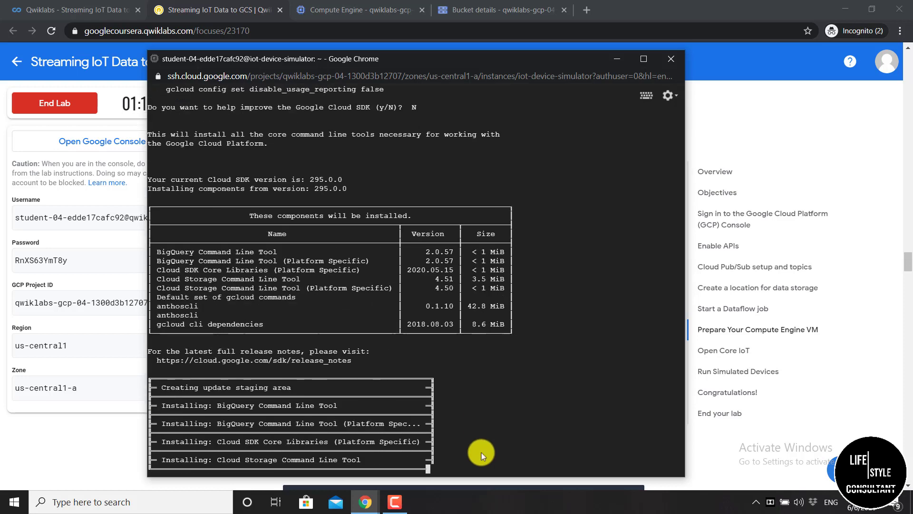
{"action": "left_click", "coordinate": [670, 98]}
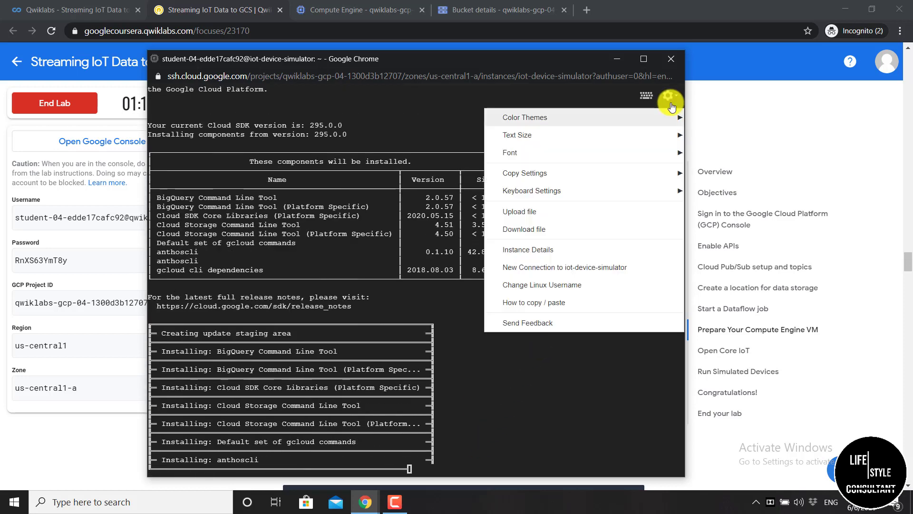
{"action": "left_click", "coordinate": [427, 170]}
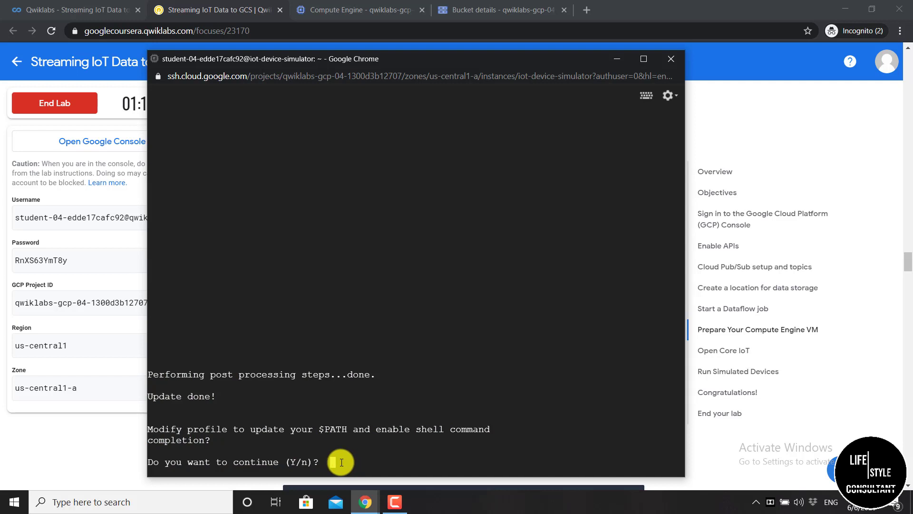
Agree with Y to update PATH and shell completion, accepting the default .bashrc
{"action": "type", "text": "Y"}
{"action": "key", "text": "Return"}
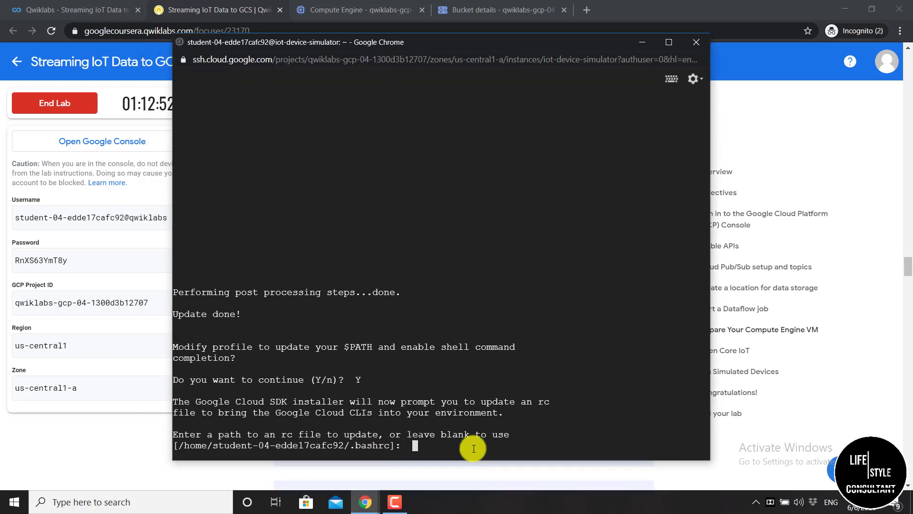
{"action": "key", "text": "Return"}
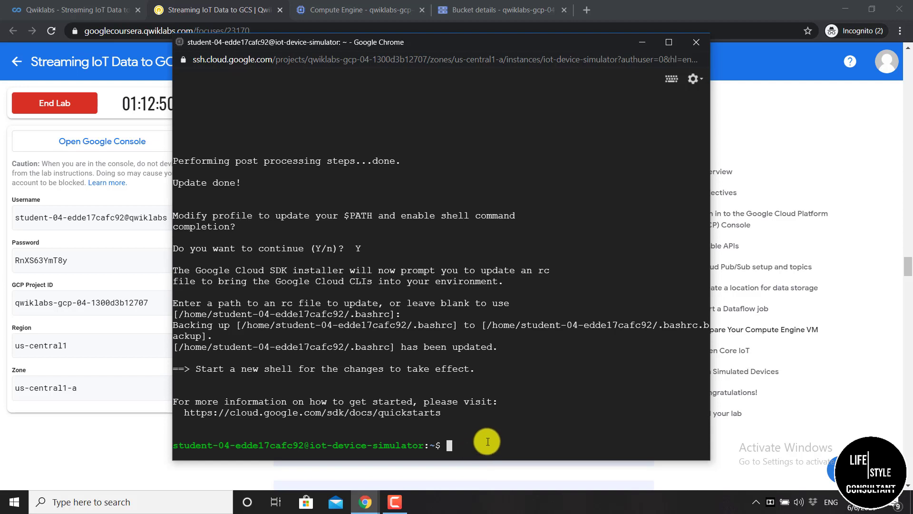
{"action": "key", "text": "Return"}
{"action": "key", "text": "Return"}
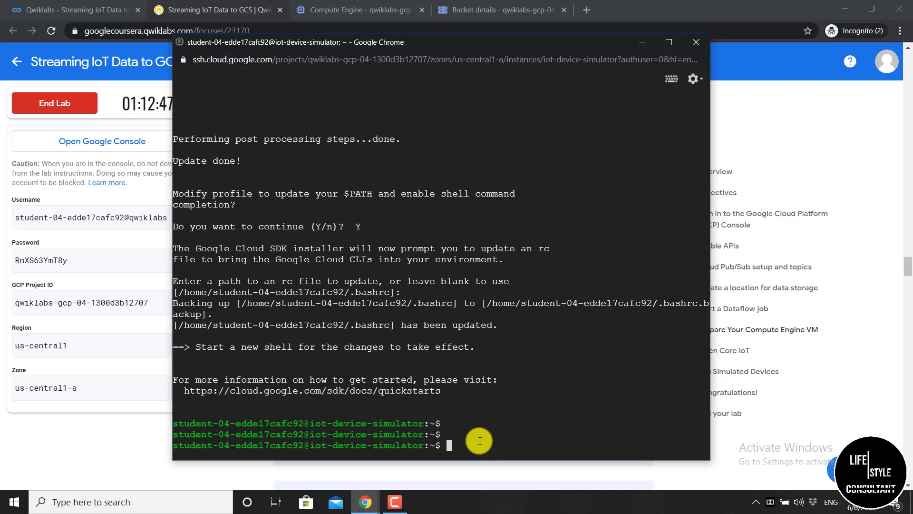
Exit the first SSH session and open a new browser-window SSH session to iot-device-simulator
{"action": "type", "text": "exit"}
{"action": "key", "text": "Return"}
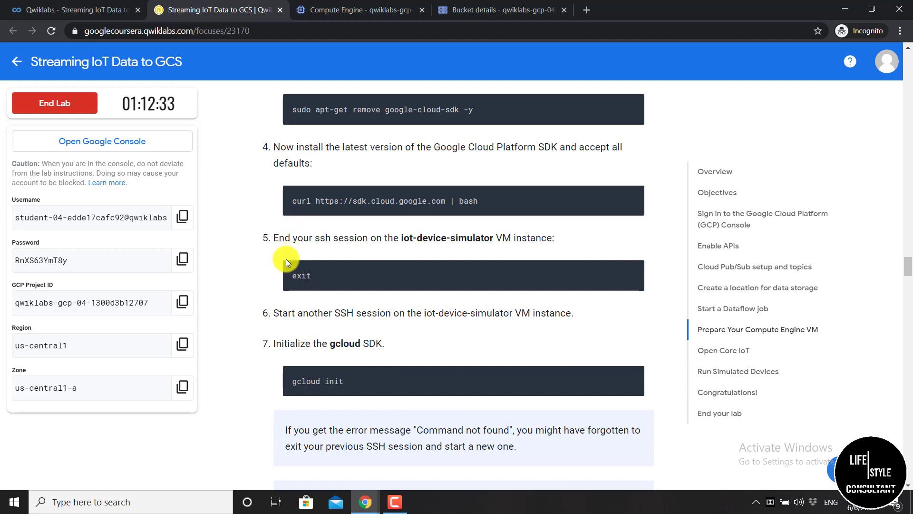
{"action": "left_click", "coordinate": [356, 10]}
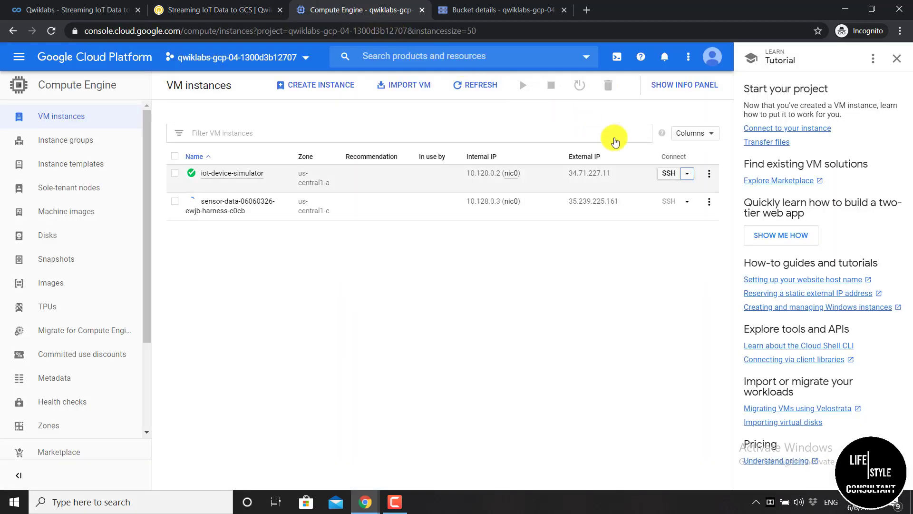
{"action": "left_click", "coordinate": [687, 174]}
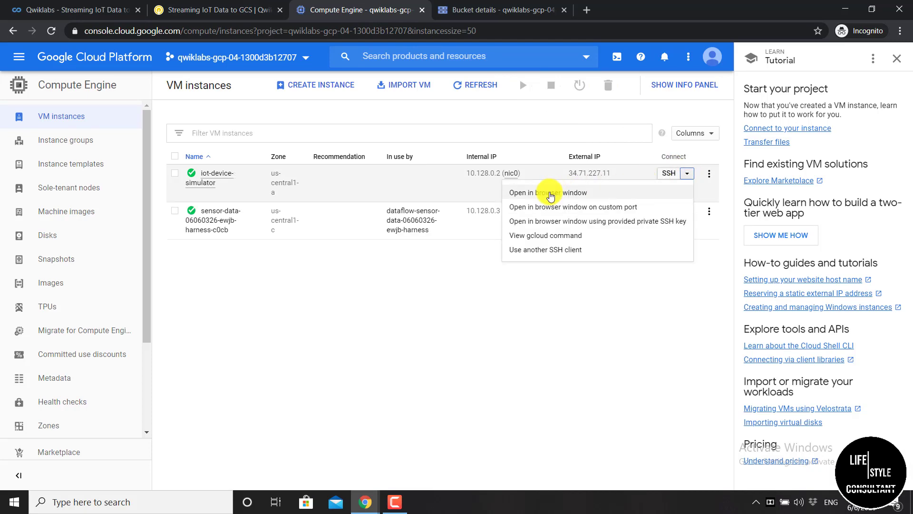
{"action": "left_click", "coordinate": [550, 194]}
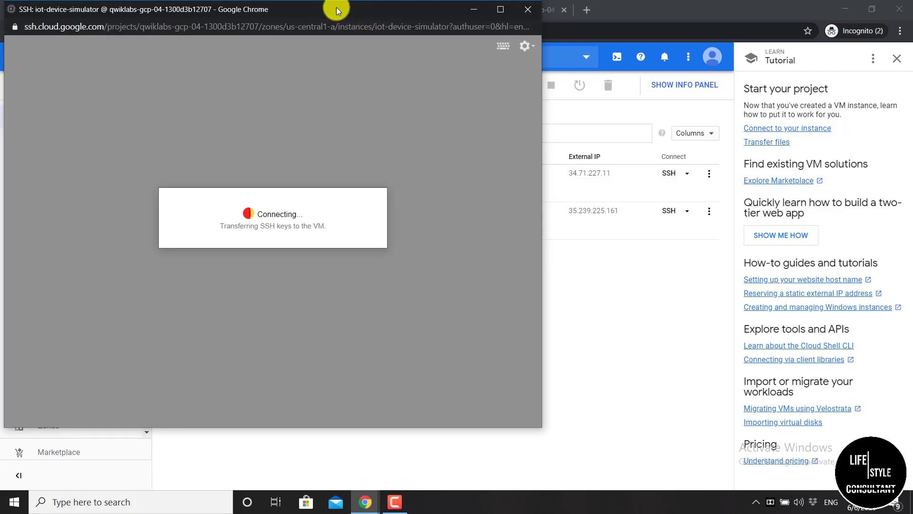
{"action": "left_click_drag", "start_coordinate": [336, 7], "coordinate": [438, 53]}
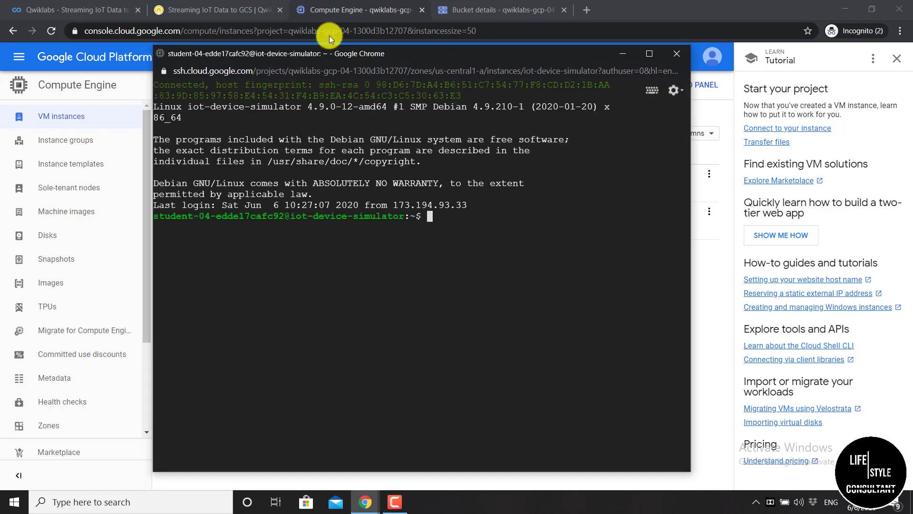
Copy 'gcloud init' from the lab and run it in the new SSH terminal
{"action": "left_click", "coordinate": [220, 18]}
{"action": "left_click", "coordinate": [219, 18]}
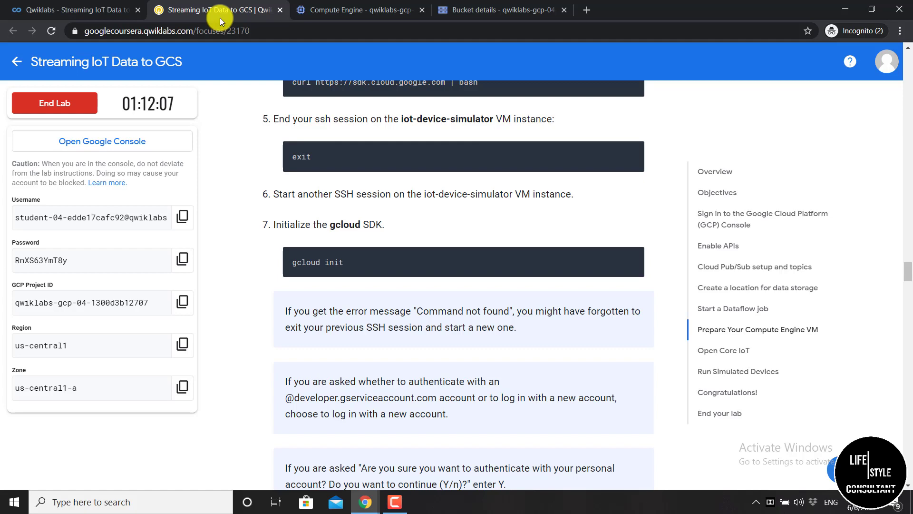
{"action": "left_click", "coordinate": [633, 259]}
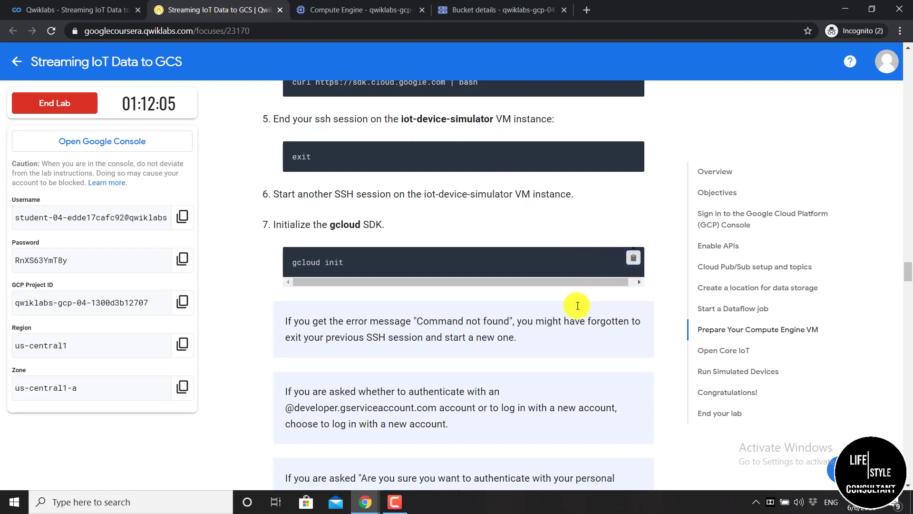
{"action": "mouse_move", "coordinate": [358, 502]}
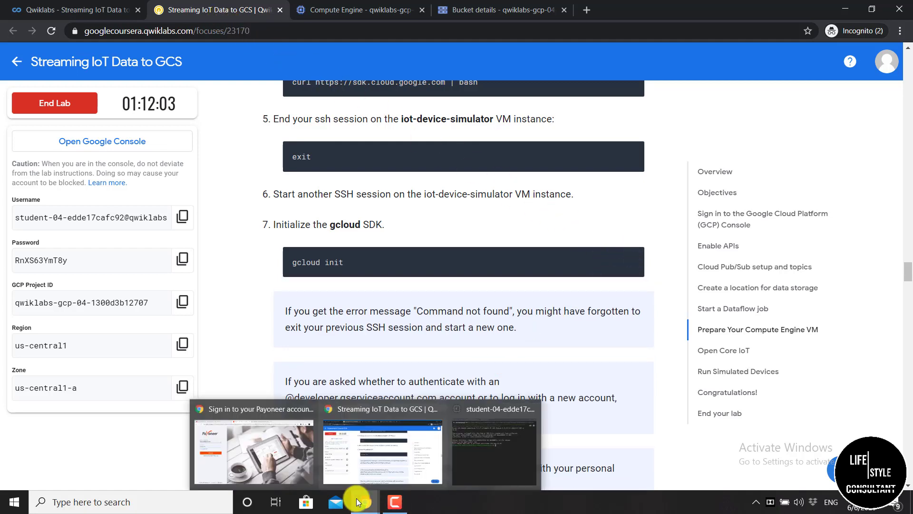
{"action": "left_click", "coordinate": [471, 428]}
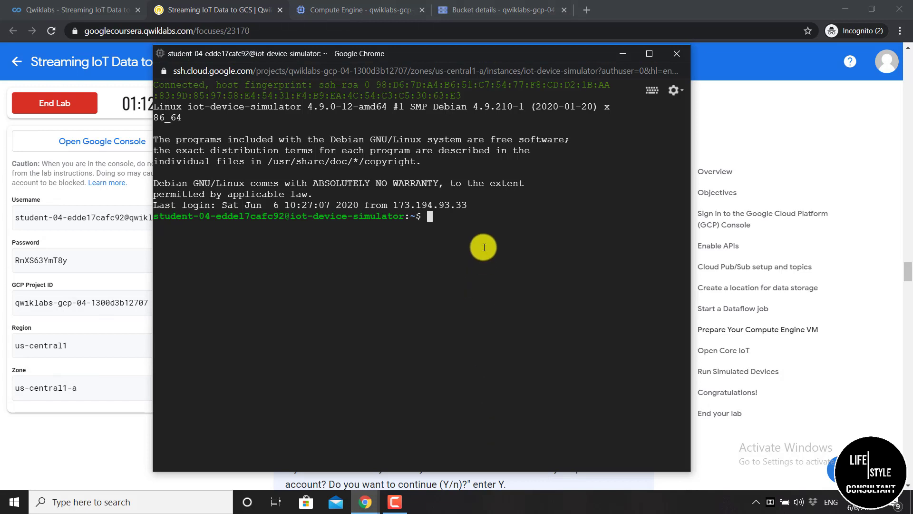
{"action": "key", "text": "ctrl+v"}
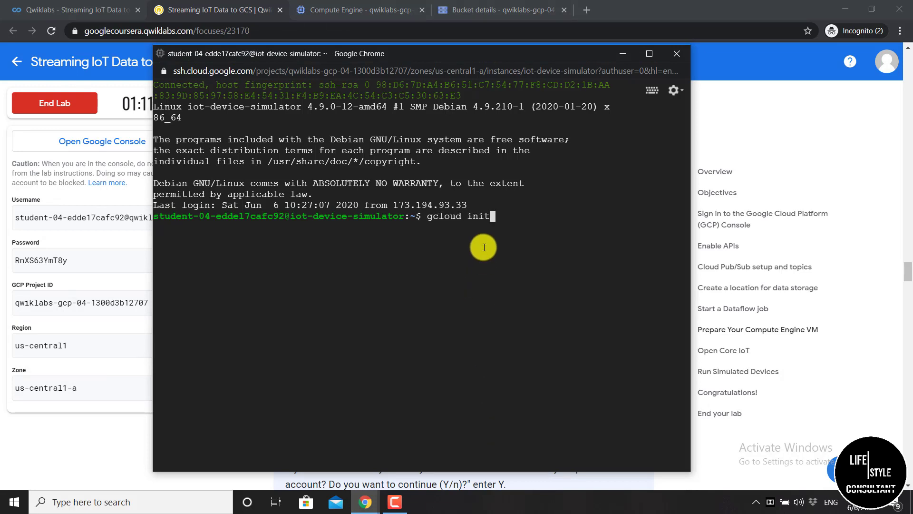
{"action": "key", "text": "Return"}
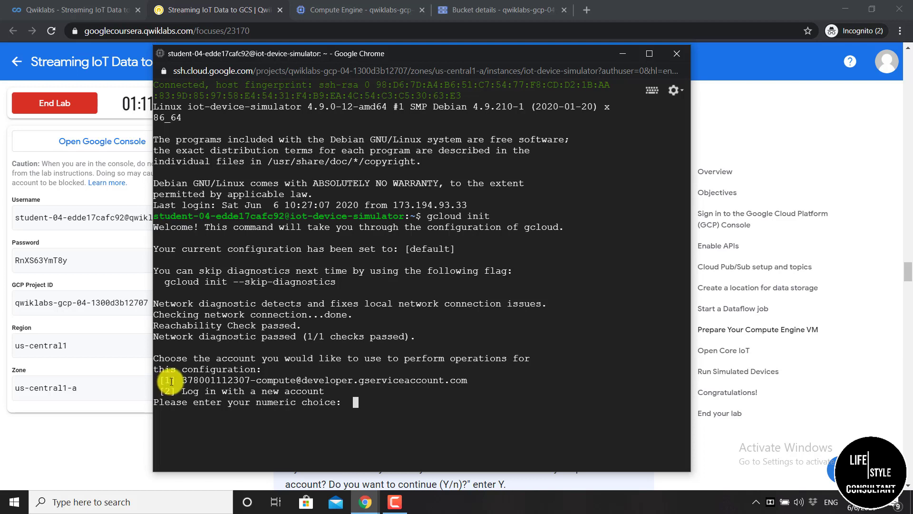
Choose option 2 to log in with a new account, confirm Y, and select the sign-in link
{"action": "left_click_drag", "start_coordinate": [182, 380], "coordinate": [478, 379]}
{"action": "left_click", "coordinate": [344, 388]}
{"action": "mouse_move", "coordinate": [343, 388]}
{"action": "left_mouse_down"}
{"action": "mouse_move", "coordinate": [179, 393]}
{"action": "mouse_move", "coordinate": [336, 400]}
{"action": "left_mouse_up"}
{"action": "left_click", "coordinate": [347, 401]}
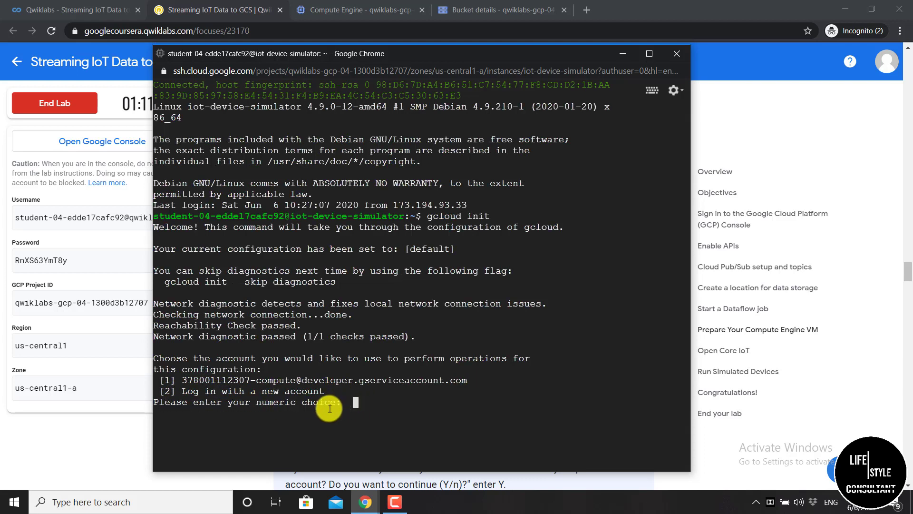
{"action": "type", "text": "2"}
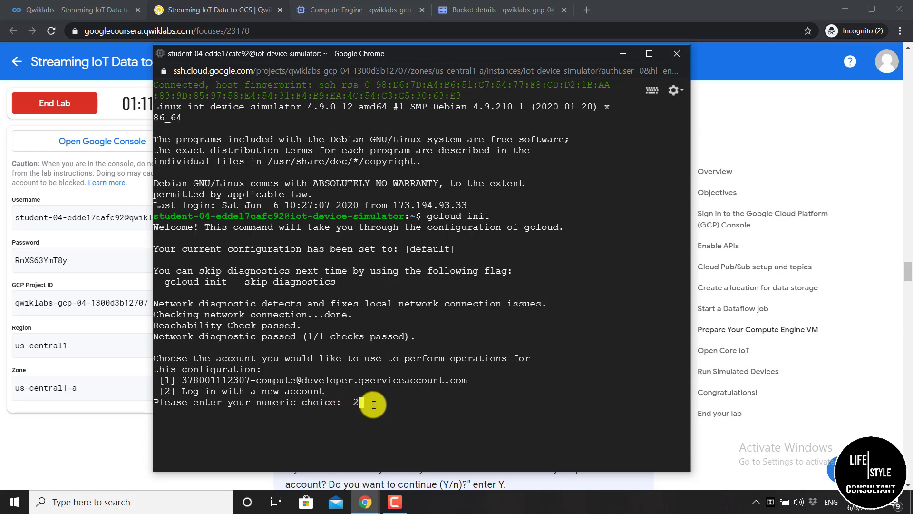
{"action": "key", "text": "Return"}
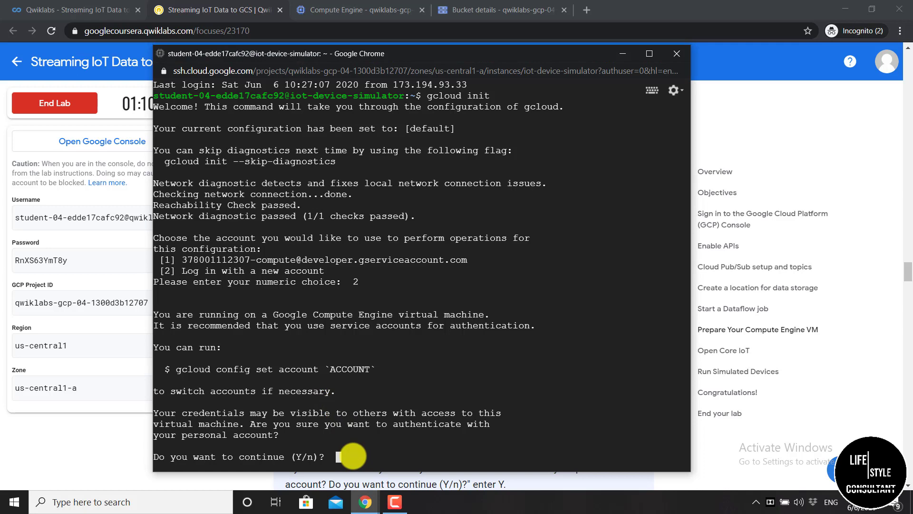
{"action": "type", "text": "Y"}
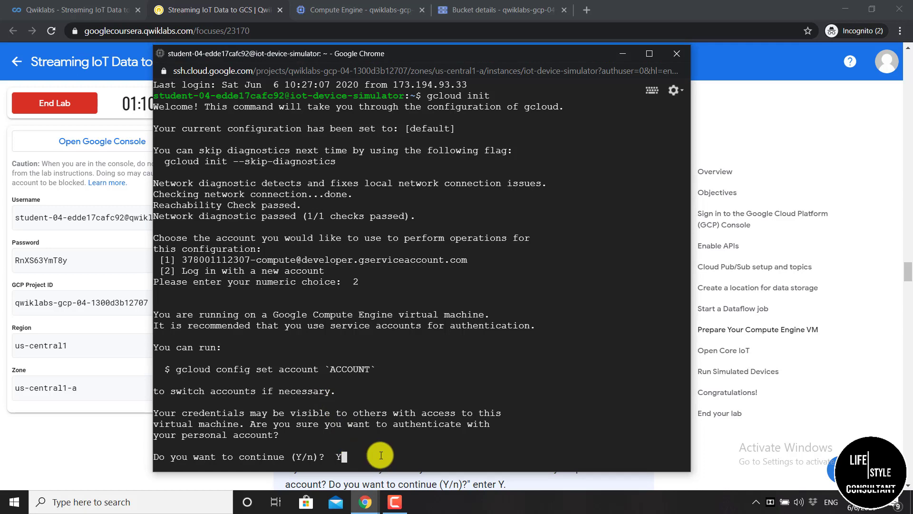
{"action": "key", "text": "Return"}
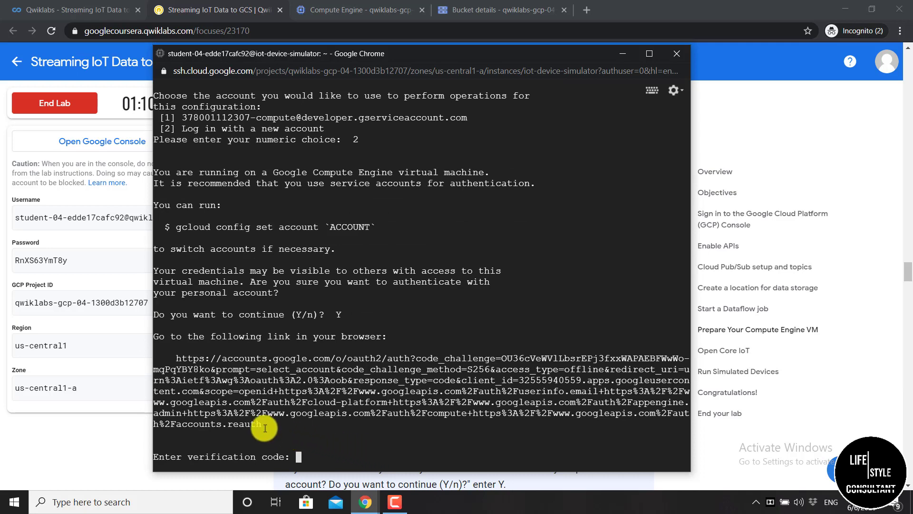
{"action": "left_click_drag", "start_coordinate": [263, 428], "coordinate": [175, 360]}
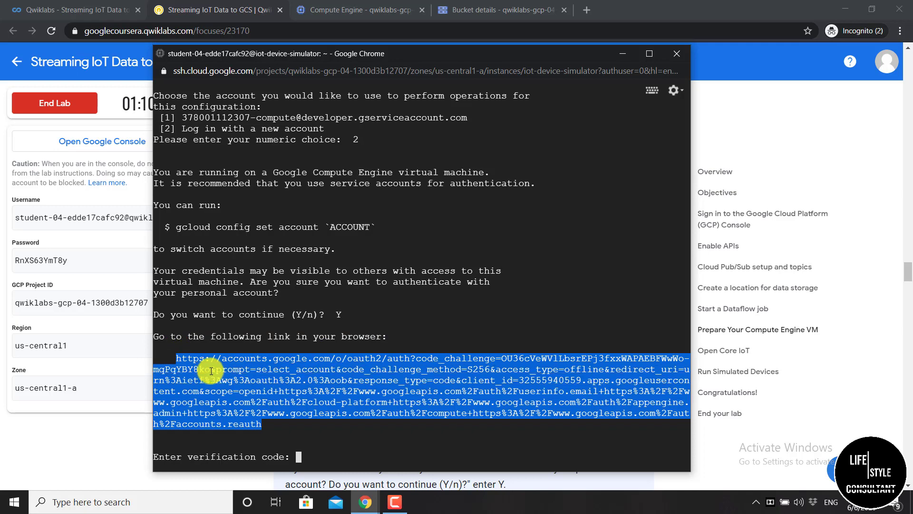
Open the sign-in link, allow Google Cloud SDK for the student account, and copy the verification code
{"action": "left_click", "coordinate": [614, 58]}
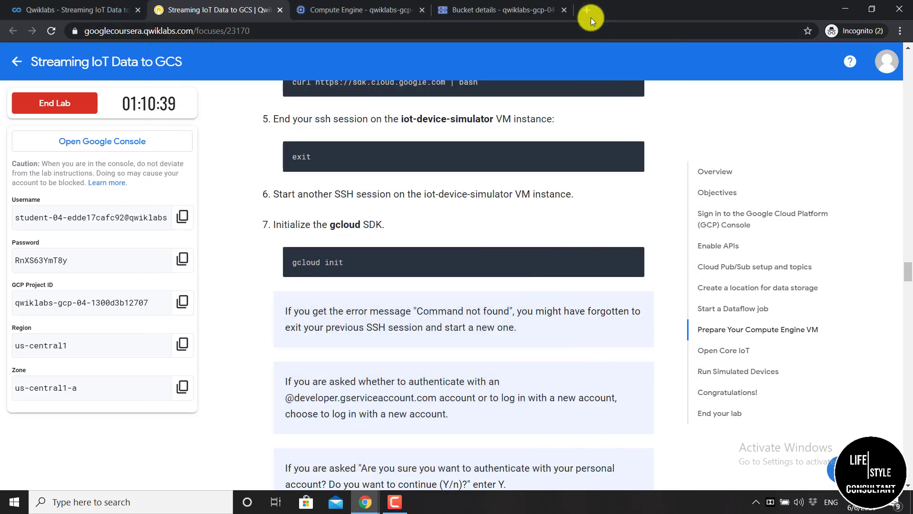
{"action": "left_click", "coordinate": [586, 10]}
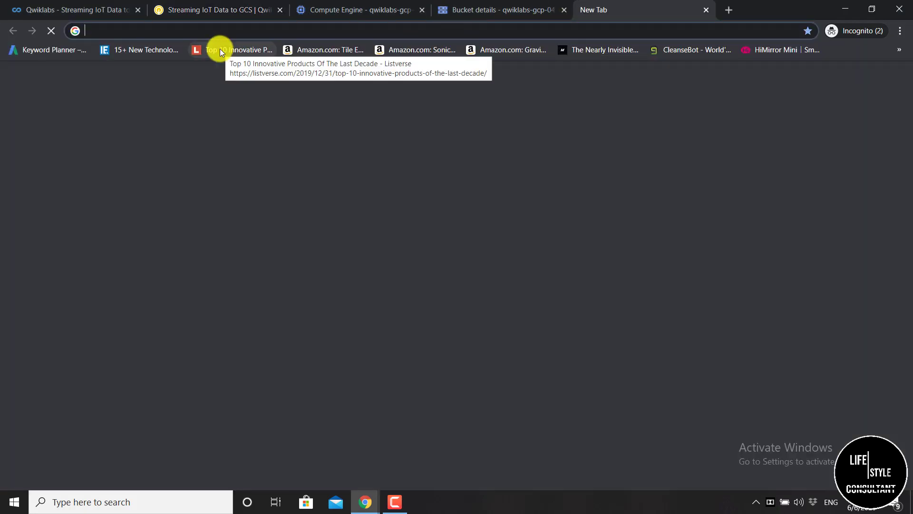
{"action": "key", "text": "ctrl+v"}
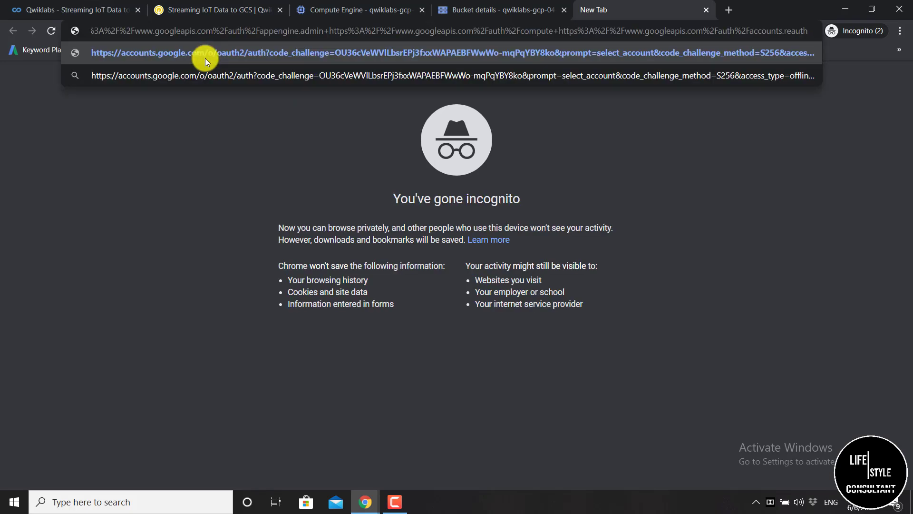
{"action": "left_click", "coordinate": [205, 54]}
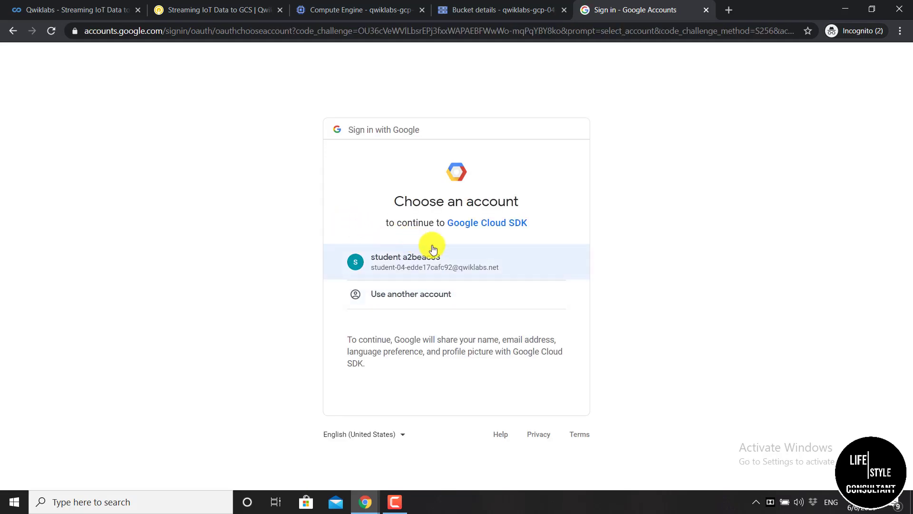
{"action": "left_click", "coordinate": [473, 259]}
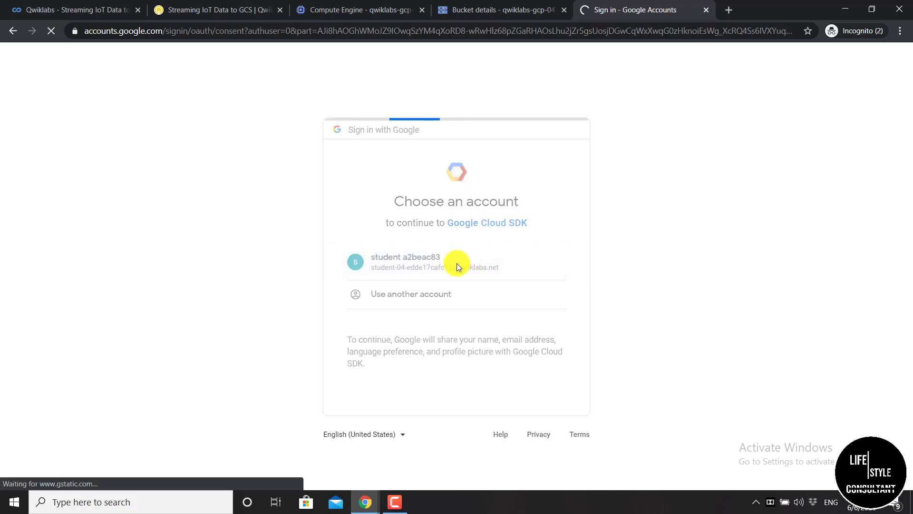
{"action": "scroll", "coordinate": [459, 271], "scroll_direction": "down", "scroll_amount": 2}
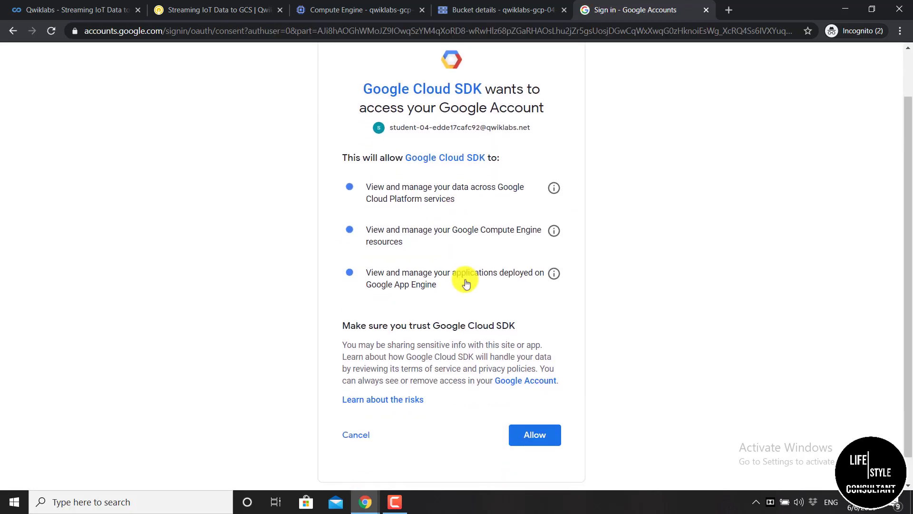
{"action": "left_click", "coordinate": [532, 407]}
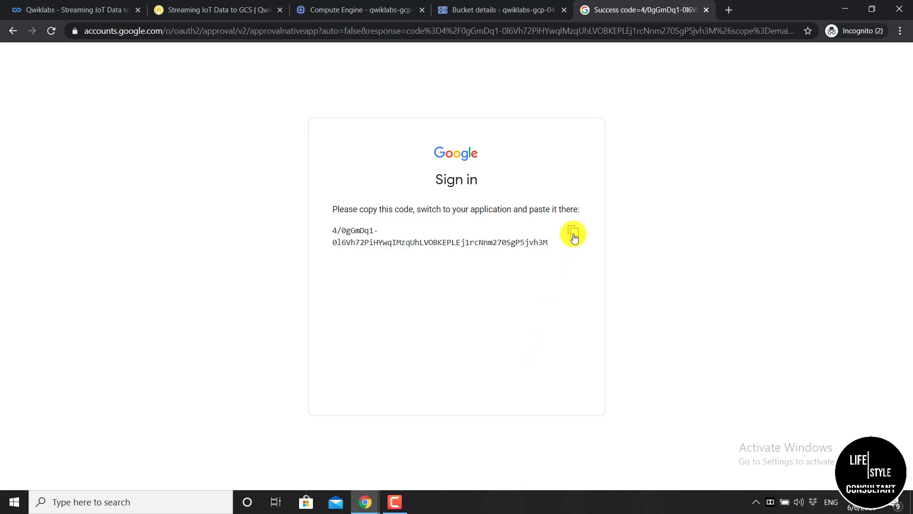
{"action": "left_click", "coordinate": [574, 236]}
{"action": "key", "text": "ctrl+c"}
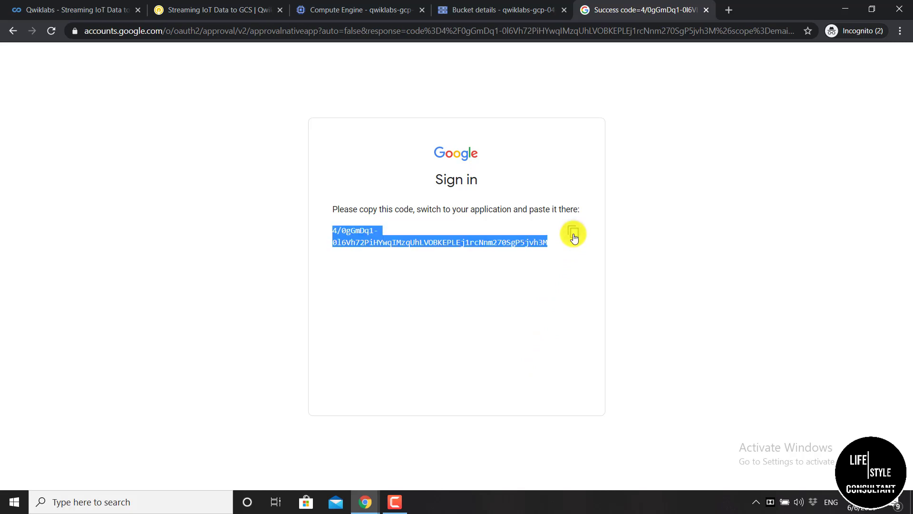
{"action": "mouse_move", "coordinate": [363, 507]}
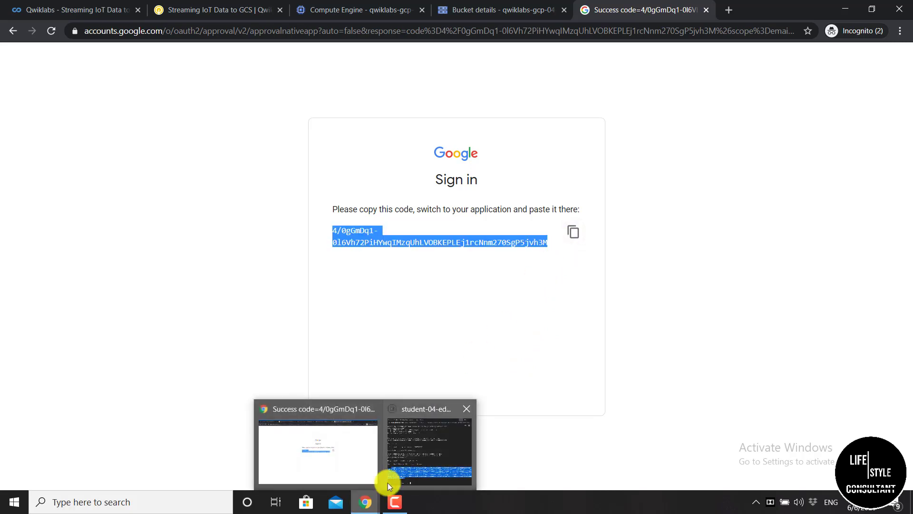
{"action": "left_click", "coordinate": [388, 475]}
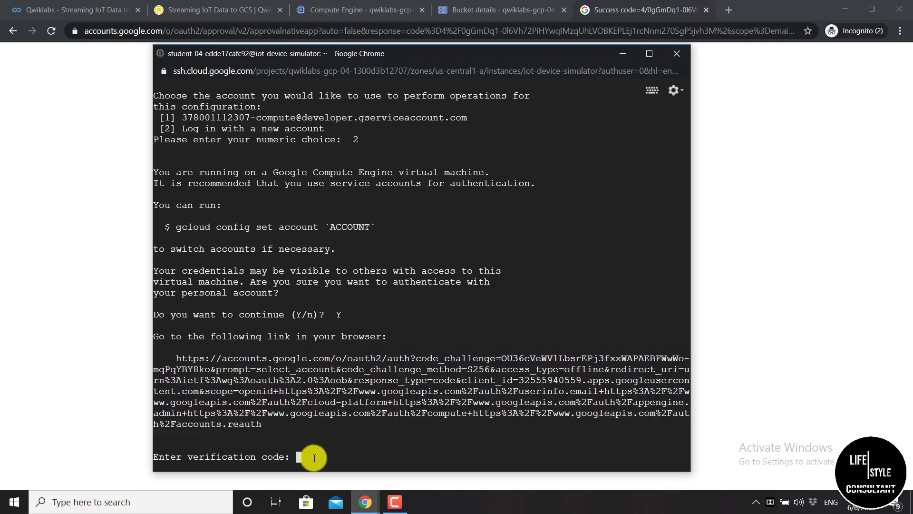
Submit the pasted verification code and check the lab project ID against the project list
{"action": "key", "text": "ctrl+v"}
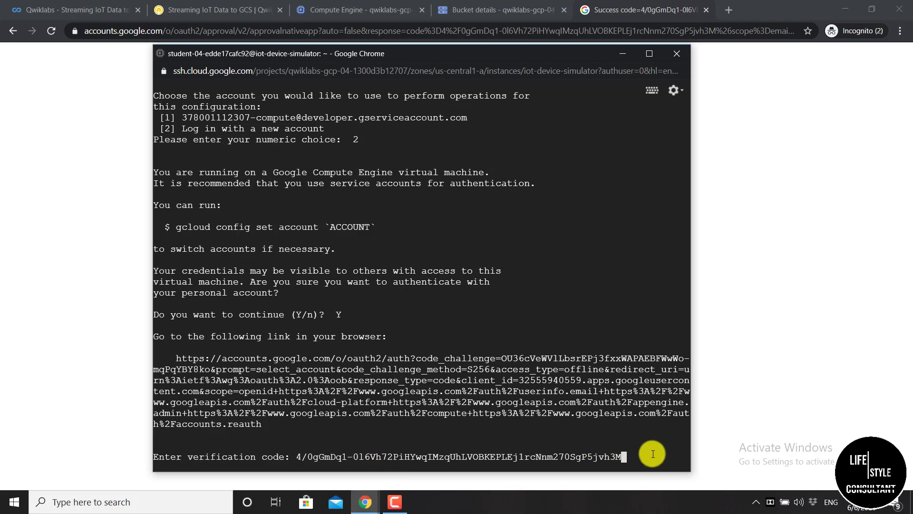
{"action": "key", "text": "Return"}
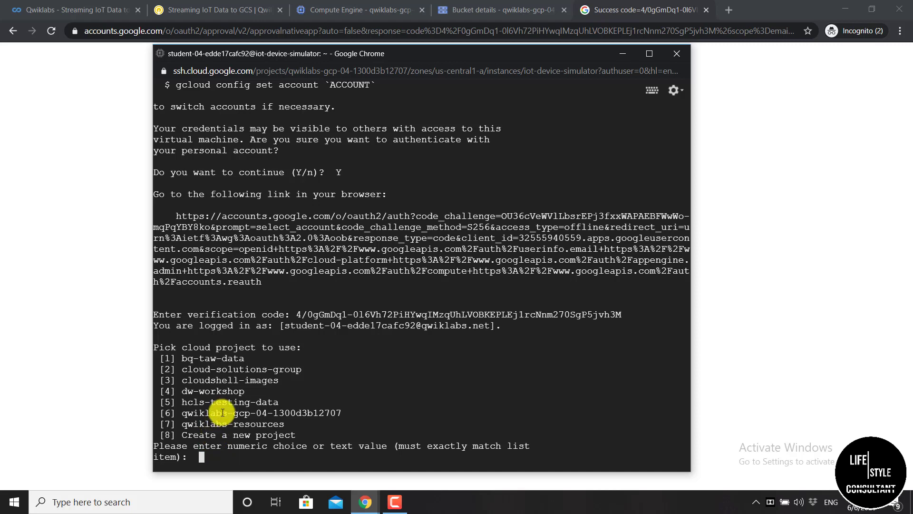
{"action": "left_click_drag", "start_coordinate": [183, 413], "coordinate": [340, 412]}
{"action": "left_click", "coordinate": [122, 379]}
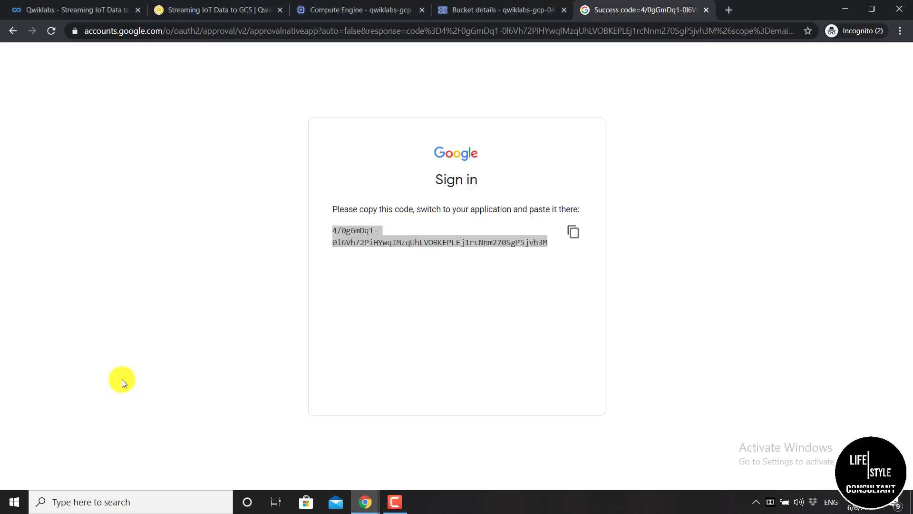
{"action": "left_click", "coordinate": [217, 13]}
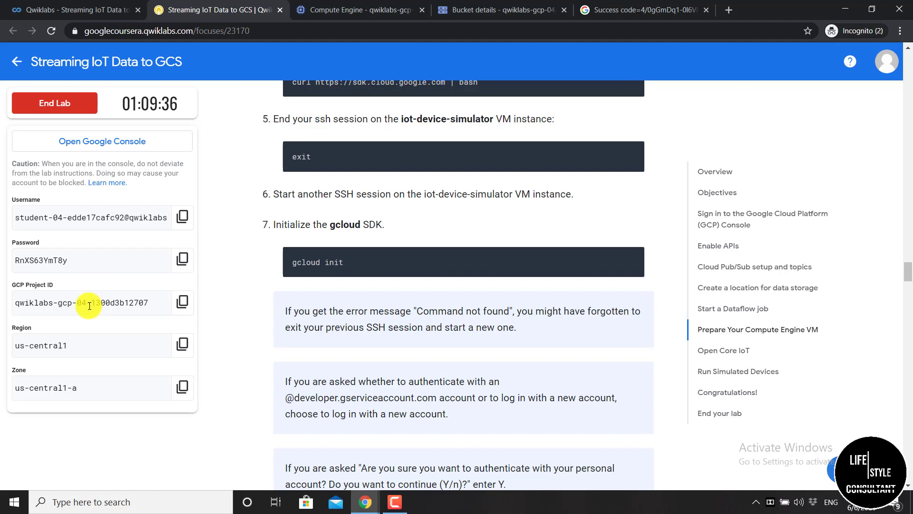
Pick project 6, qwiklabs-gcp-04-1300d3b12707, giving default zone us-central1-a
{"action": "left_click", "coordinate": [365, 502]}
{"action": "left_click", "coordinate": [428, 460]}
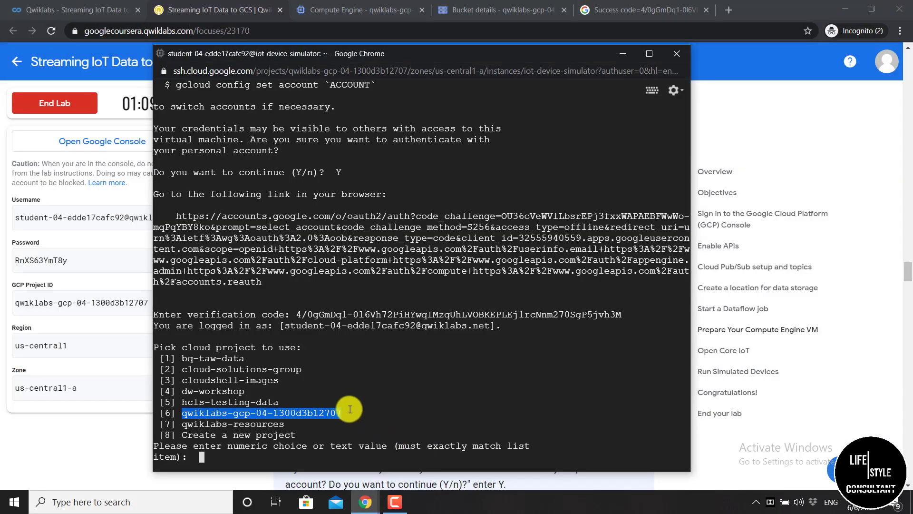
{"action": "left_click_drag", "start_coordinate": [343, 413], "coordinate": [178, 414]}
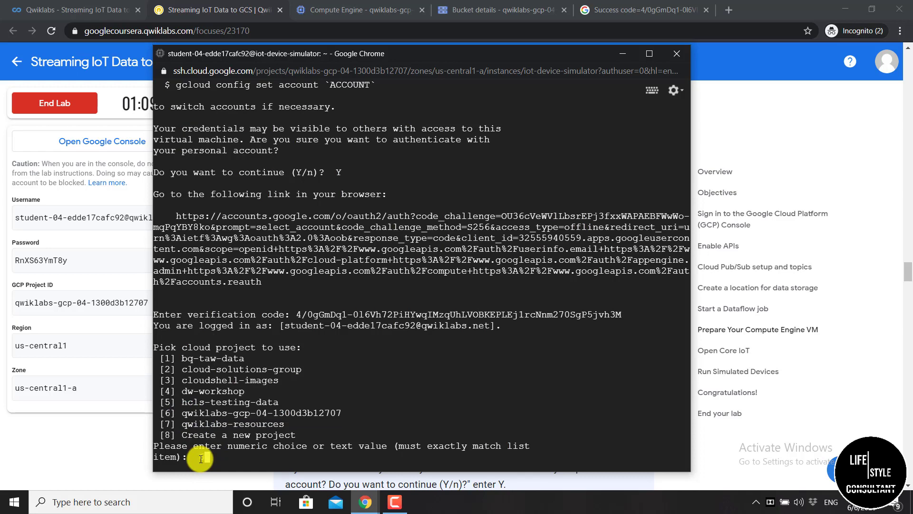
{"action": "type", "text": "6"}
{"action": "key", "text": "Return"}
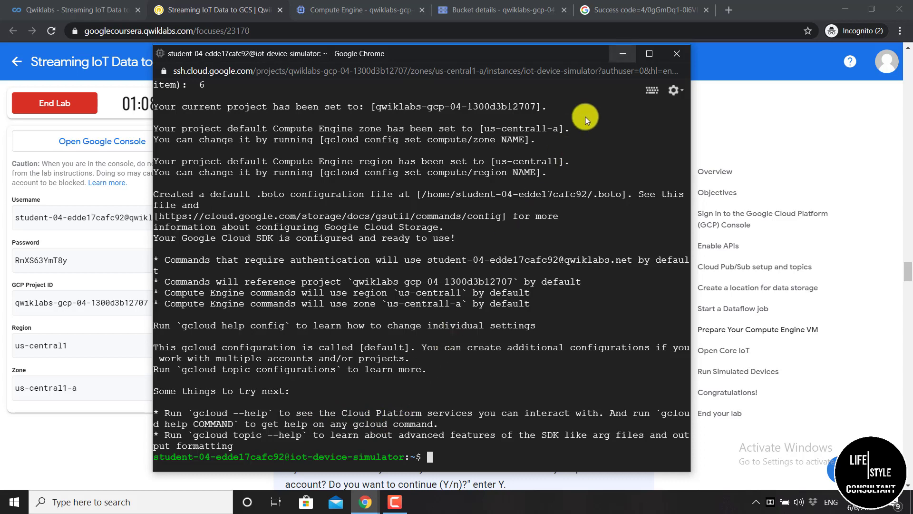
{"action": "left_click", "coordinate": [624, 52]}
Run the pasted 'gcloud components update' command in the SSH terminal
{"action": "scroll", "coordinate": [357, 241], "scroll_direction": "down", "scroll_amount": 4}
{"action": "scroll", "coordinate": [357, 241], "scroll_direction": "up", "scroll_amount": 3}
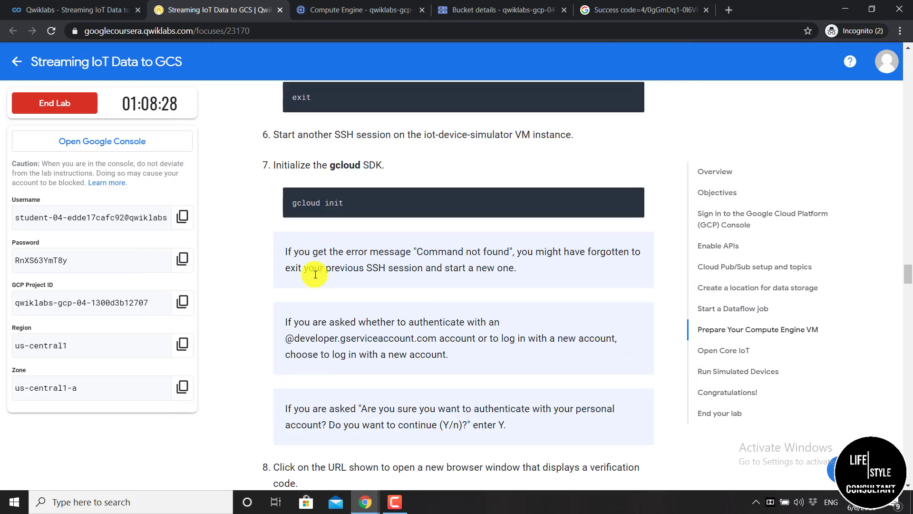
{"action": "scroll", "coordinate": [315, 274], "scroll_direction": "down", "scroll_amount": 7}
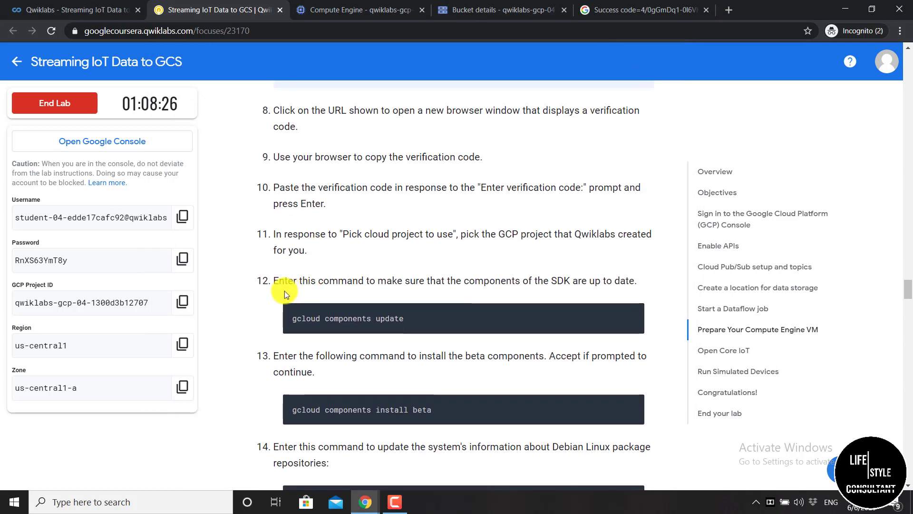
{"action": "scroll", "coordinate": [281, 292], "scroll_direction": "down", "scroll_amount": 1}
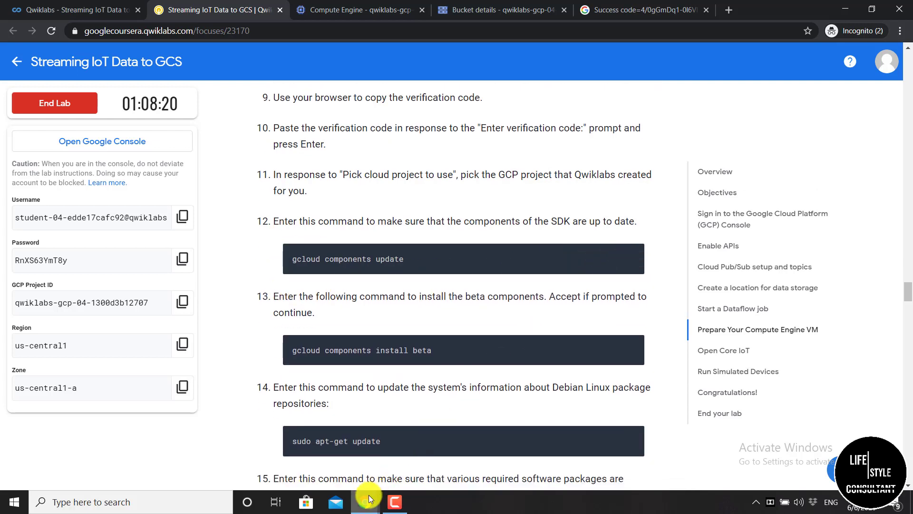
{"action": "mouse_move", "coordinate": [367, 499]}
{"action": "left_click", "coordinate": [416, 460]}
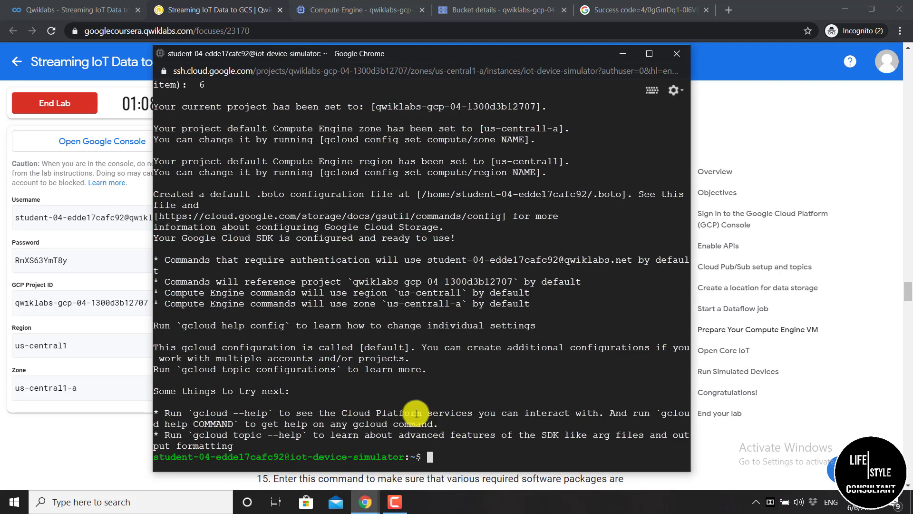
{"action": "left_click_drag", "start_coordinate": [454, 59], "coordinate": [450, 25]}
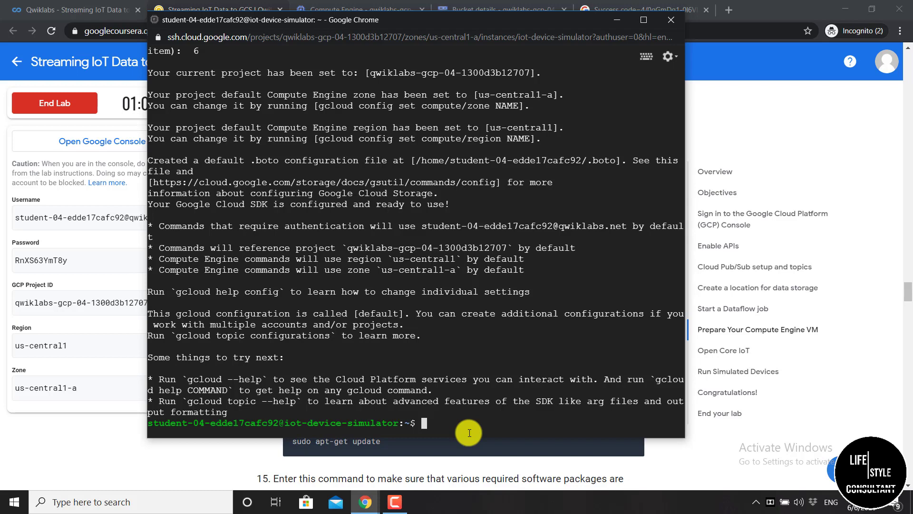
{"action": "key", "text": "ctrl+v"}
{"action": "key", "text": "Return"}
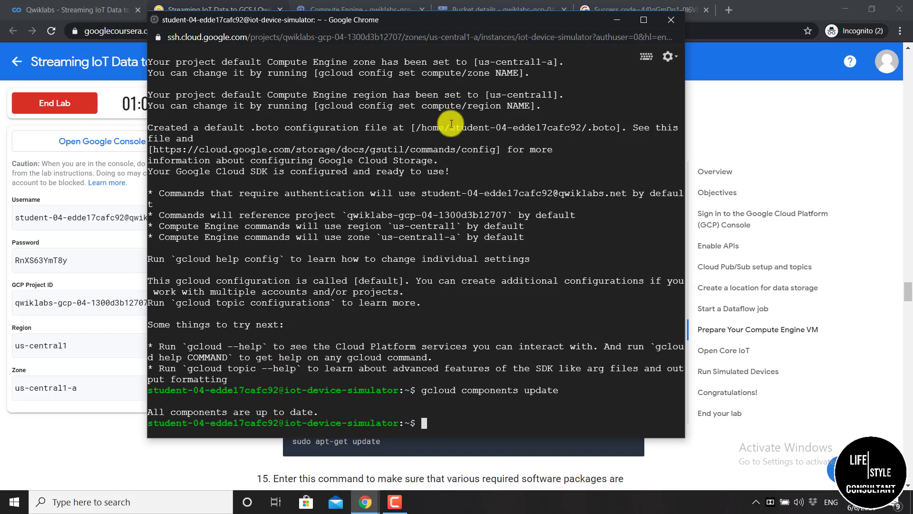
Review the lab instructions and return to the terminal reporting all components up to date
{"action": "left_click_drag", "start_coordinate": [523, 19], "coordinate": [547, 169]}
{"action": "left_click_drag", "start_coordinate": [548, 205], "coordinate": [551, 51]}
{"action": "left_click", "coordinate": [597, 59]}
{"action": "scroll", "coordinate": [597, 59], "scroll_direction": "down", "scroll_amount": 3}
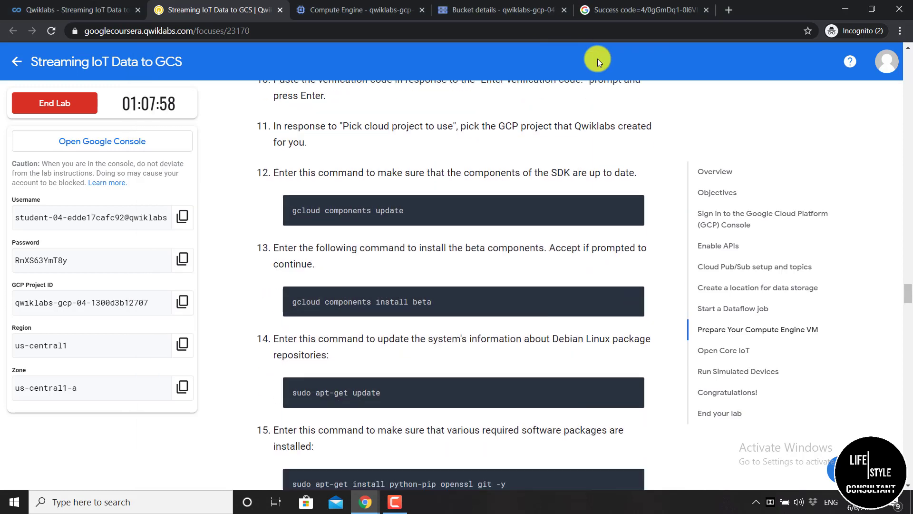
{"action": "scroll", "coordinate": [597, 59], "scroll_direction": "up", "scroll_amount": 2}
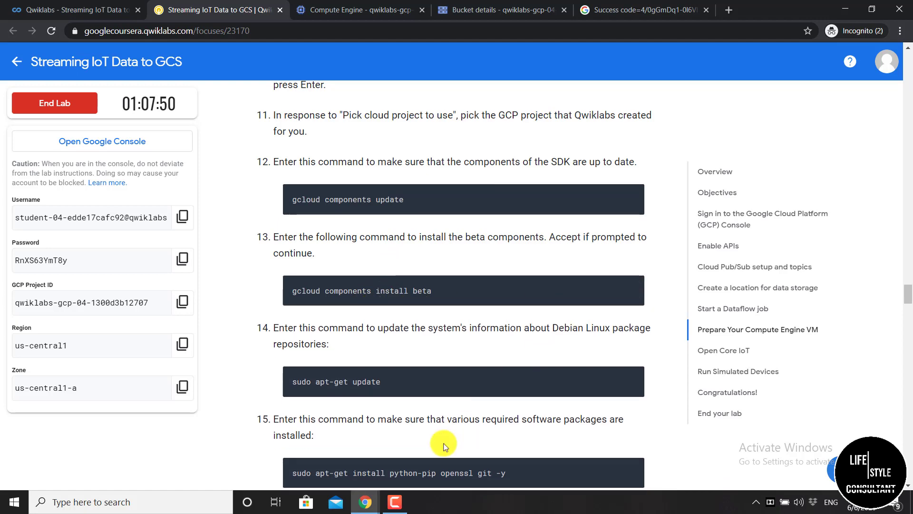
{"action": "left_click", "coordinate": [434, 458]}
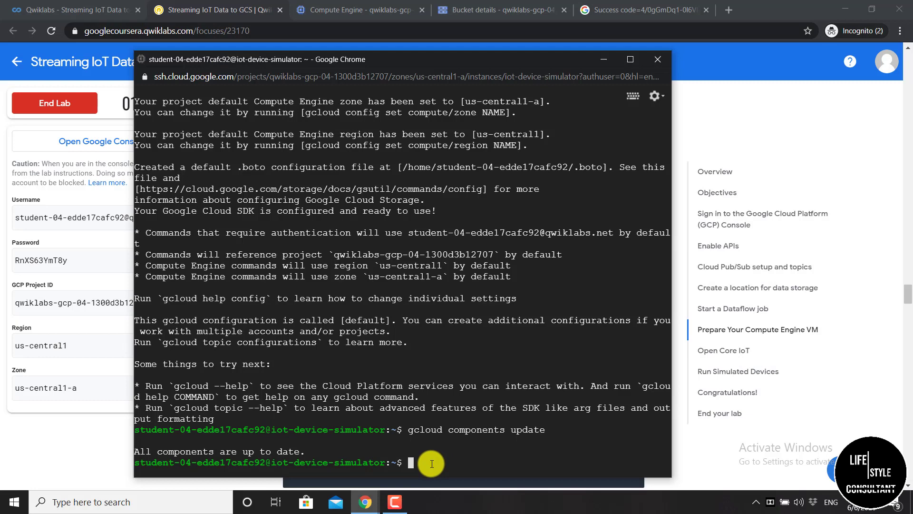
Install gcloud Beta Commands with 'gcloud components install beta', confirming with Y
{"action": "key", "text": "ctrl+v"}
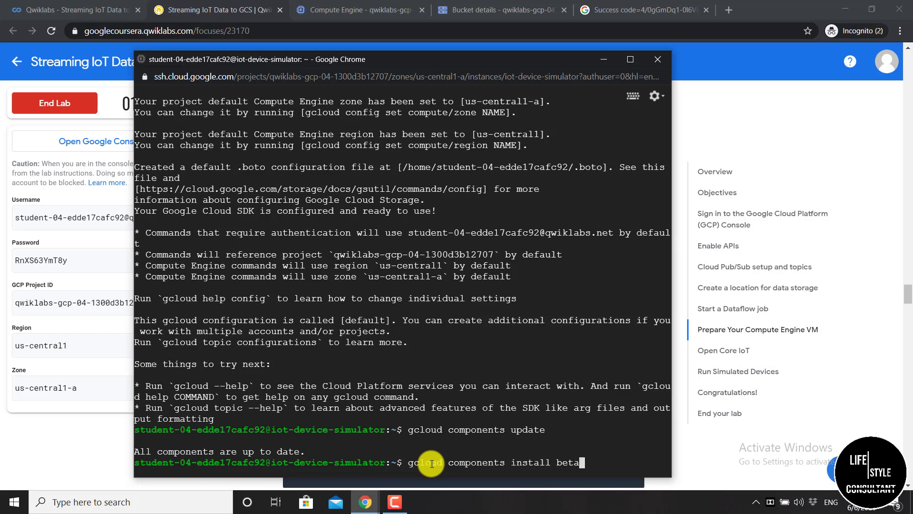
{"action": "key", "text": "Return"}
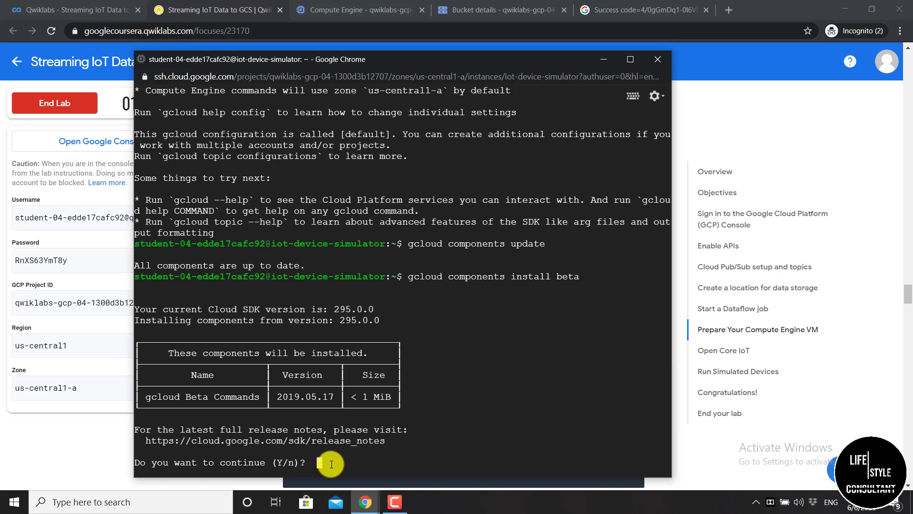
{"action": "type", "text": "Y"}
{"action": "key", "text": "Return"}
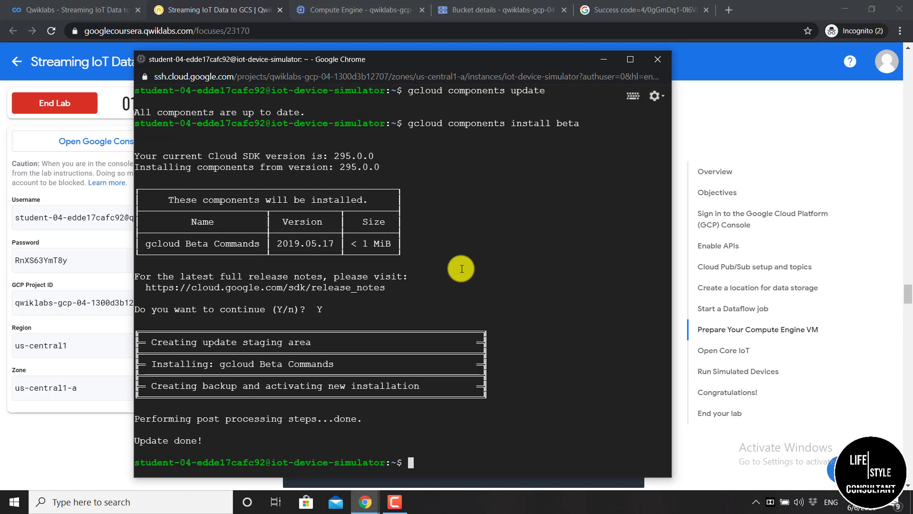
Copy step 14's 'sudo apt-get update' command from the lab and return to the SSH terminal
{"action": "left_click", "coordinate": [605, 60]}
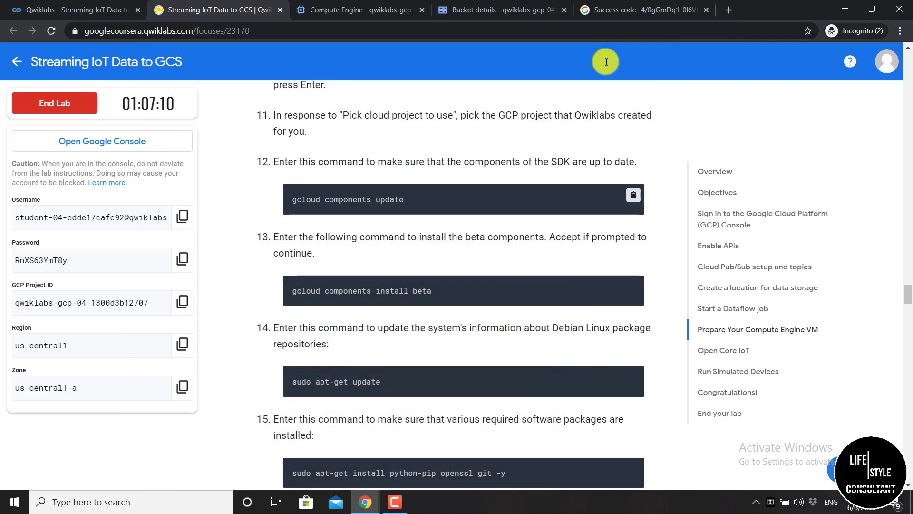
{"action": "scroll", "coordinate": [606, 62], "scroll_direction": "down", "scroll_amount": 5}
{"action": "scroll", "coordinate": [606, 62], "scroll_direction": "up", "scroll_amount": 2}
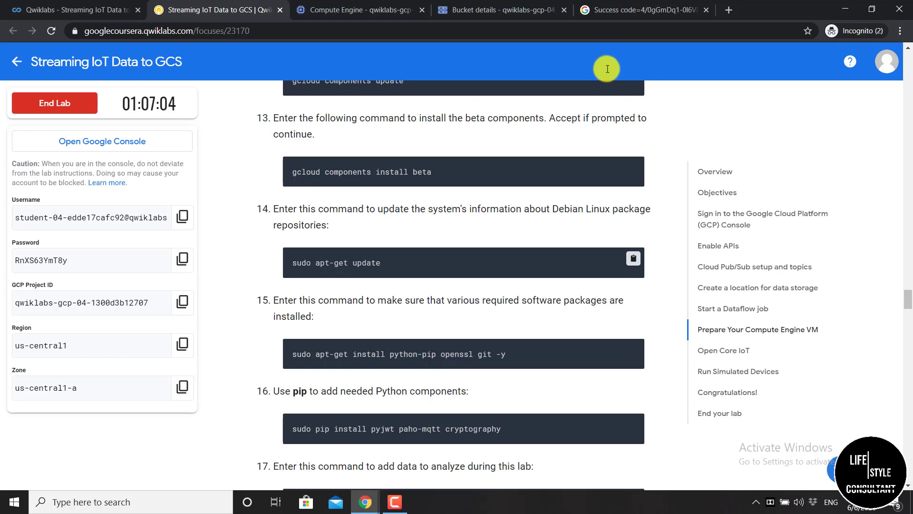
{"action": "left_click", "coordinate": [634, 259]}
{"action": "mouse_move", "coordinate": [370, 505]}
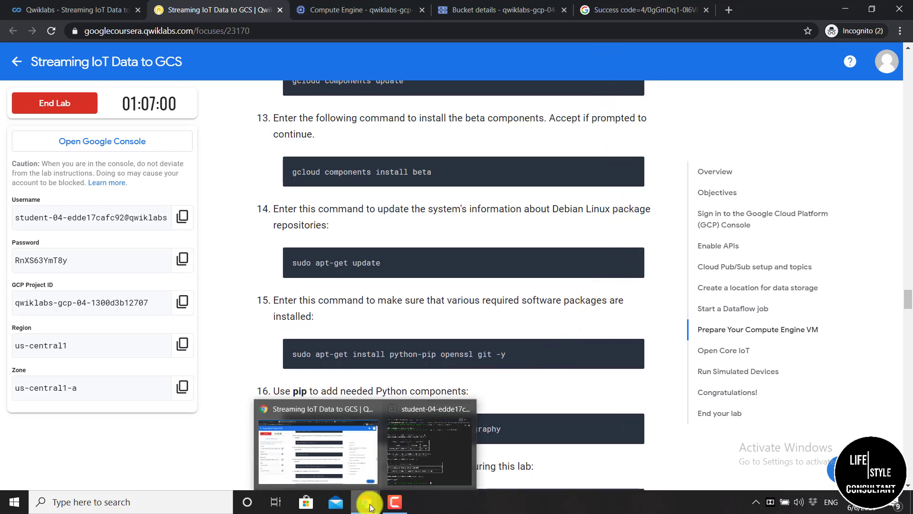
{"action": "left_click", "coordinate": [407, 479]}
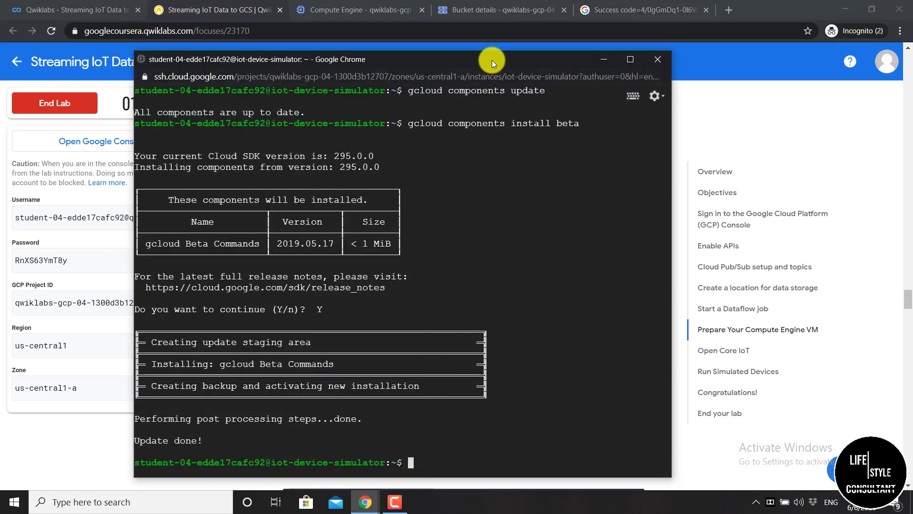
Run sudo apt-get update in the SSH terminal to refresh the VM's package lists
{"action": "left_click_drag", "start_coordinate": [492, 60], "coordinate": [493, 31]}
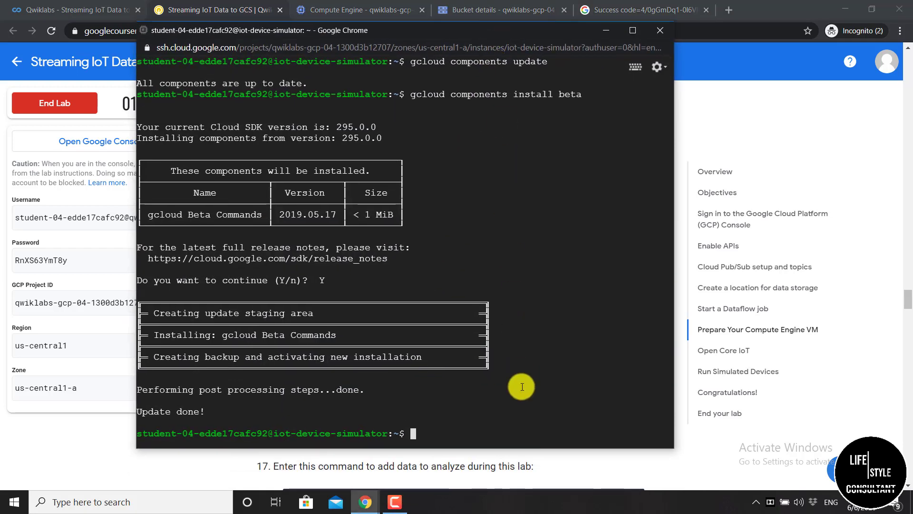
{"action": "key", "text": "ctrl+v"}
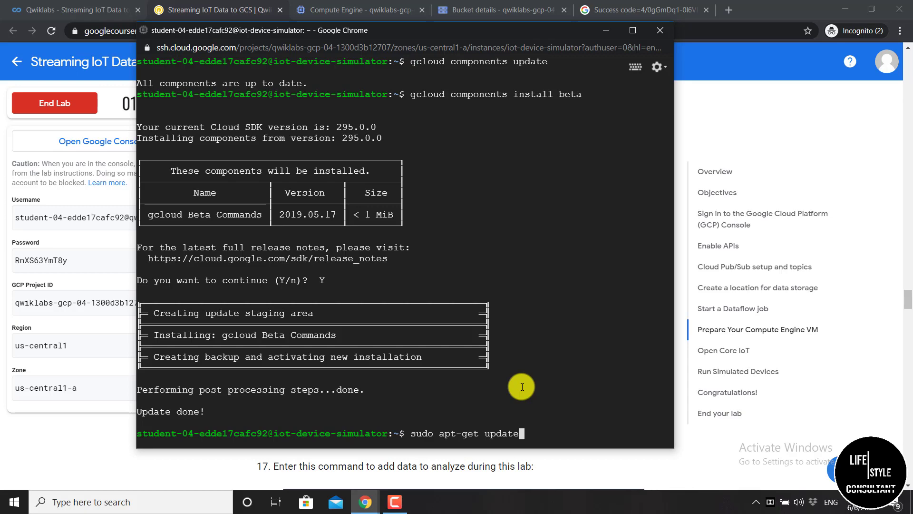
{"action": "key", "text": "Return"}
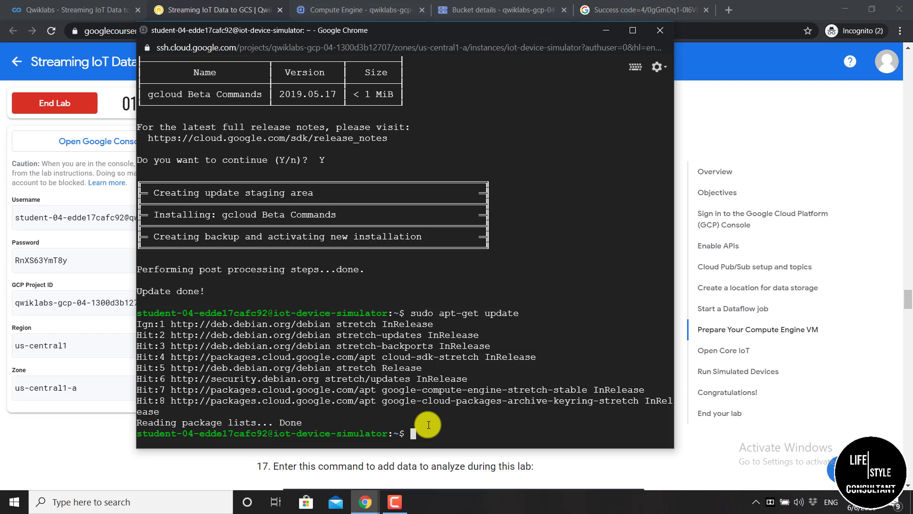
Copy the lab's command and run sudo apt-get install python-pip openssl git -y in the terminal
{"action": "left_click", "coordinate": [606, 30]}
{"action": "scroll", "coordinate": [525, 118], "scroll_direction": "down", "scroll_amount": 1}
{"action": "scroll", "coordinate": [524, 118], "scroll_direction": "down", "scroll_amount": 1}
{"action": "mouse_move", "coordinate": [353, 287]}
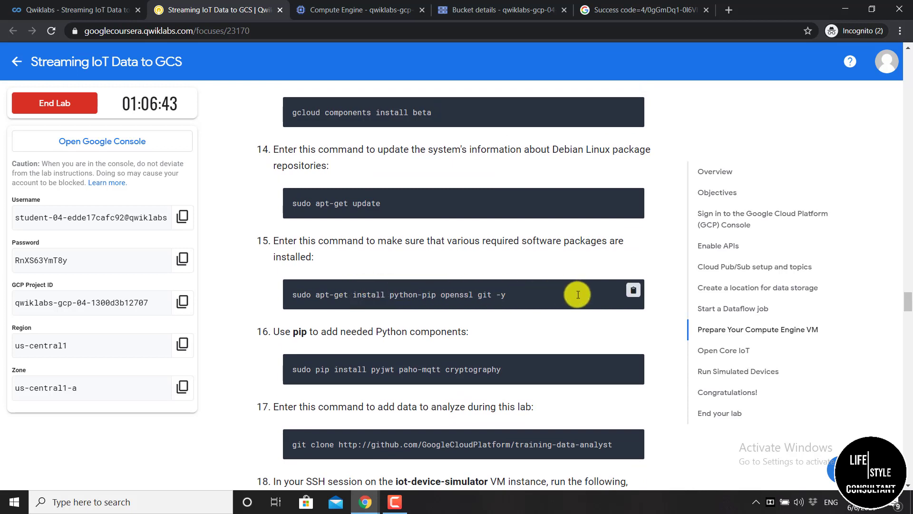
{"action": "left_click", "coordinate": [634, 291]}
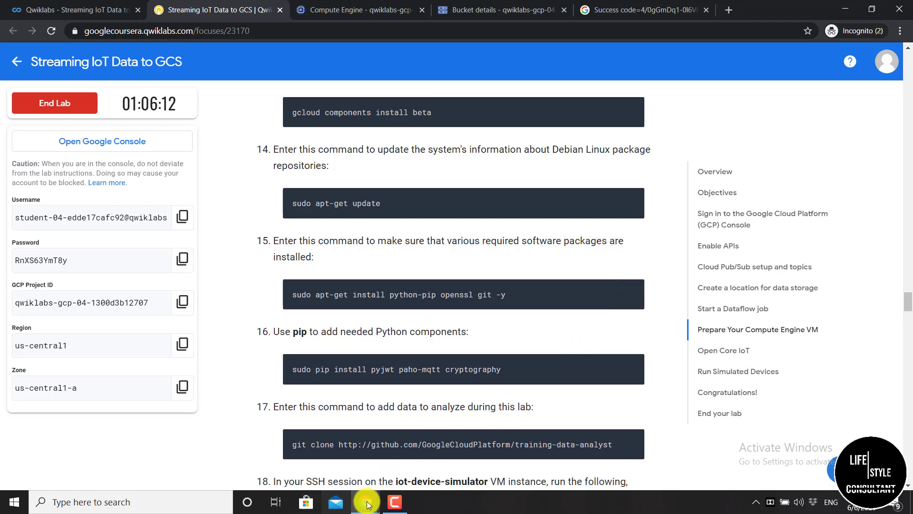
{"action": "mouse_move", "coordinate": [367, 503]}
{"action": "left_click", "coordinate": [436, 445]}
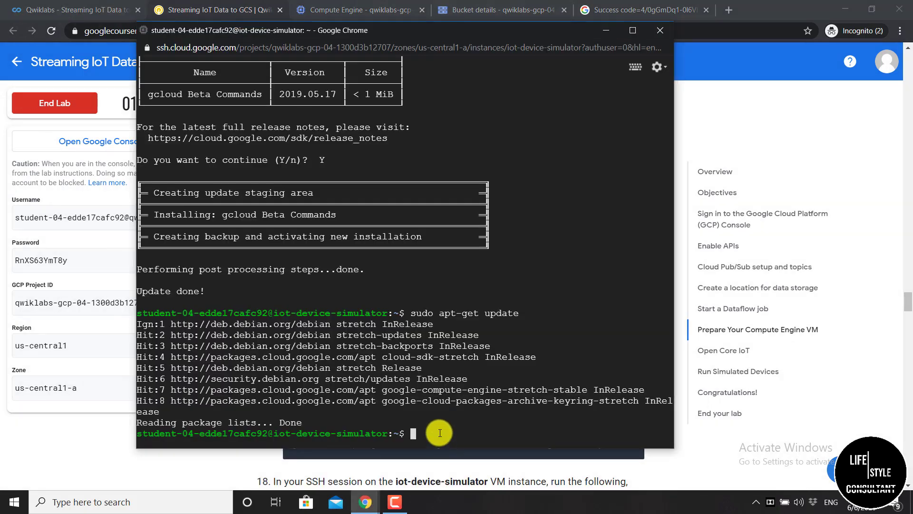
{"action": "key", "text": "ctrl+v"}
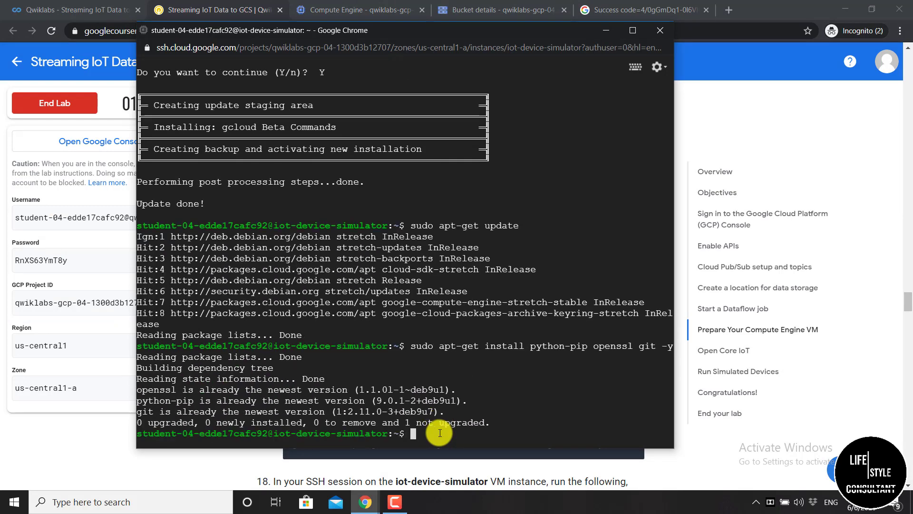
Run sudo pip install pyjwt paho-mqtt cryptography from the lab instructions in the SSH terminal
{"action": "left_click", "coordinate": [604, 31]}
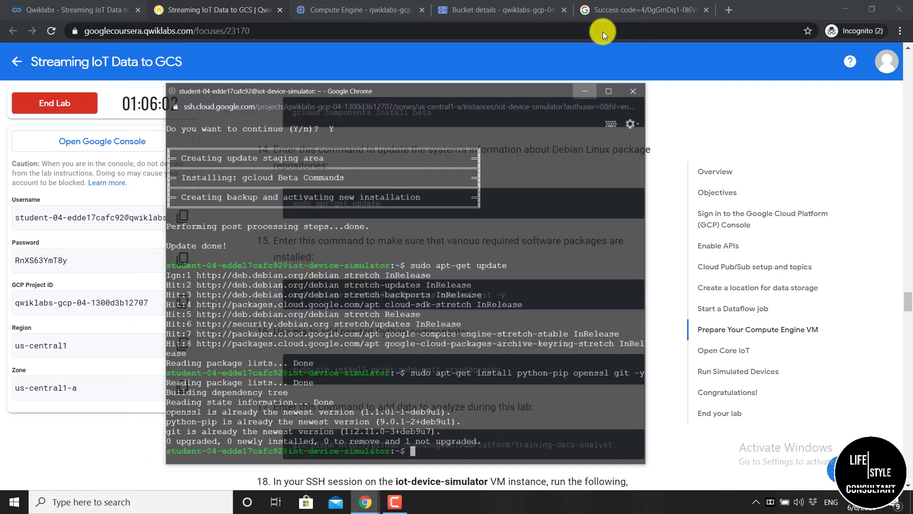
{"action": "scroll", "coordinate": [603, 32], "scroll_direction": "down", "scroll_amount": 2}
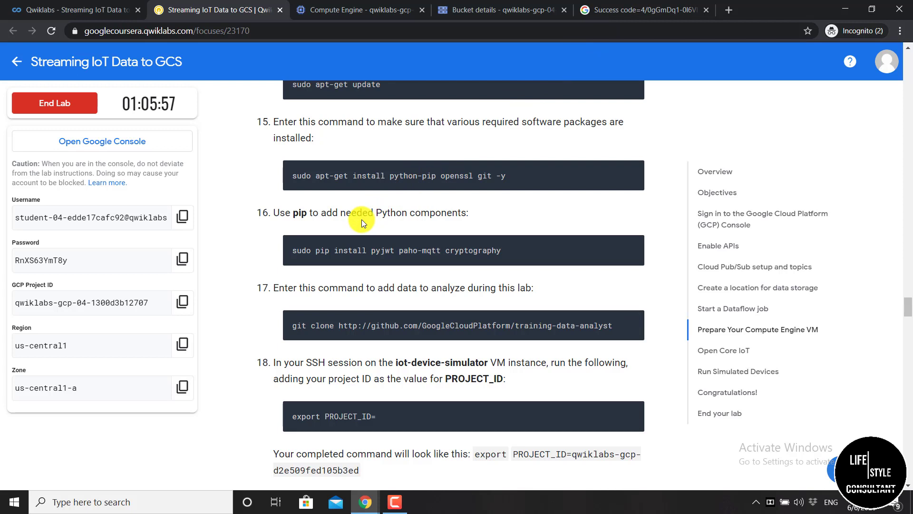
{"action": "mouse_move", "coordinate": [363, 221]}
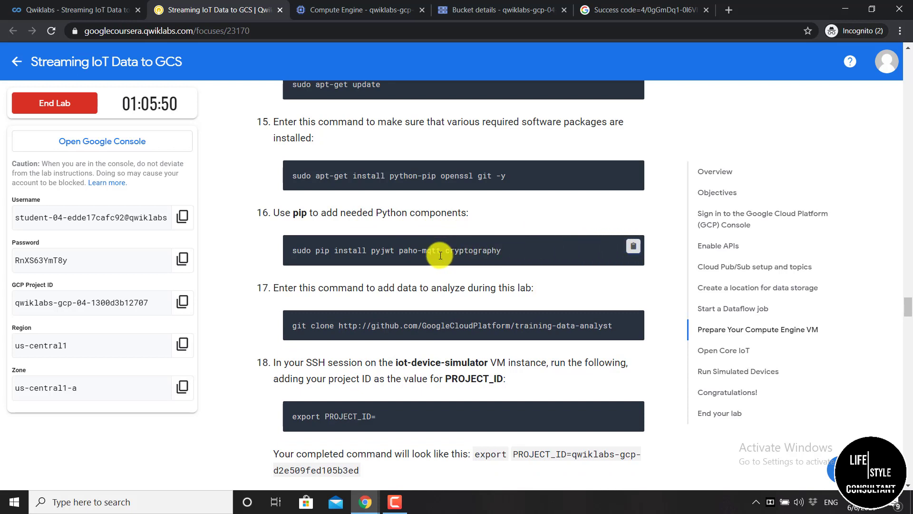
{"action": "mouse_move", "coordinate": [362, 508]}
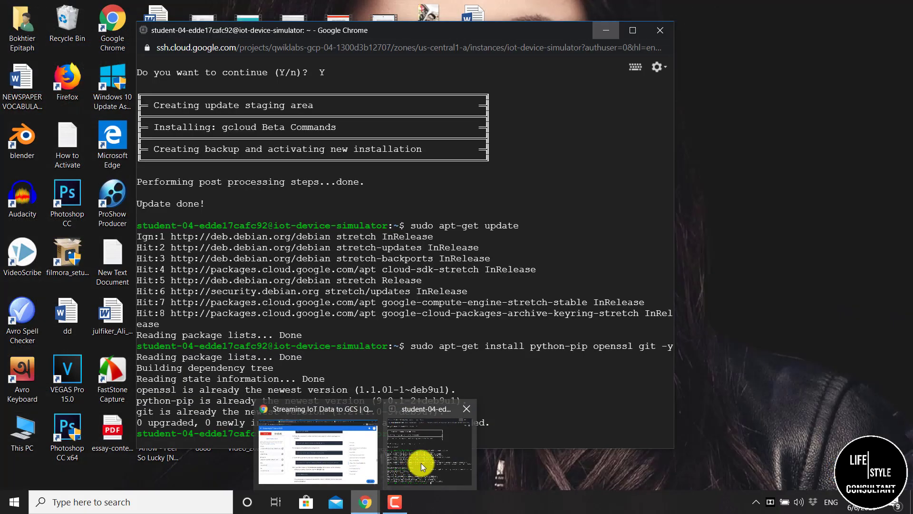
{"action": "left_click", "coordinate": [421, 464]}
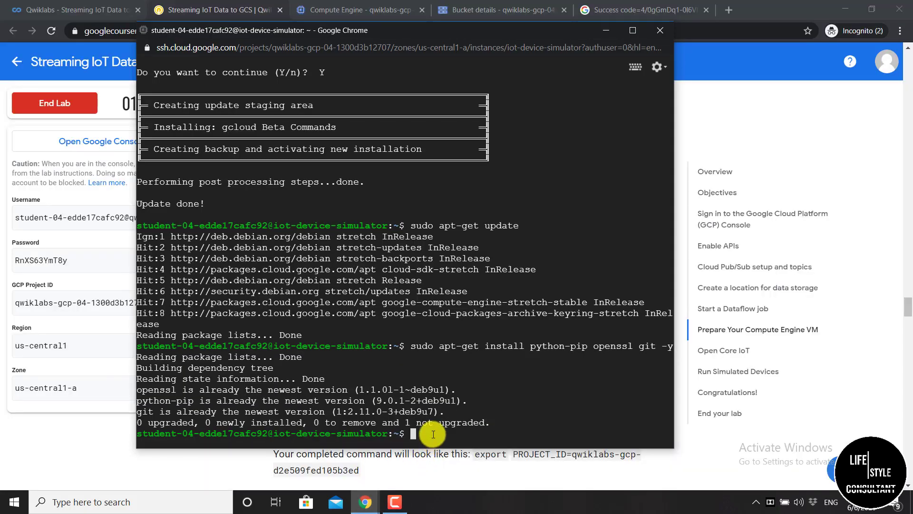
{"action": "key", "text": "ctrl+v"}
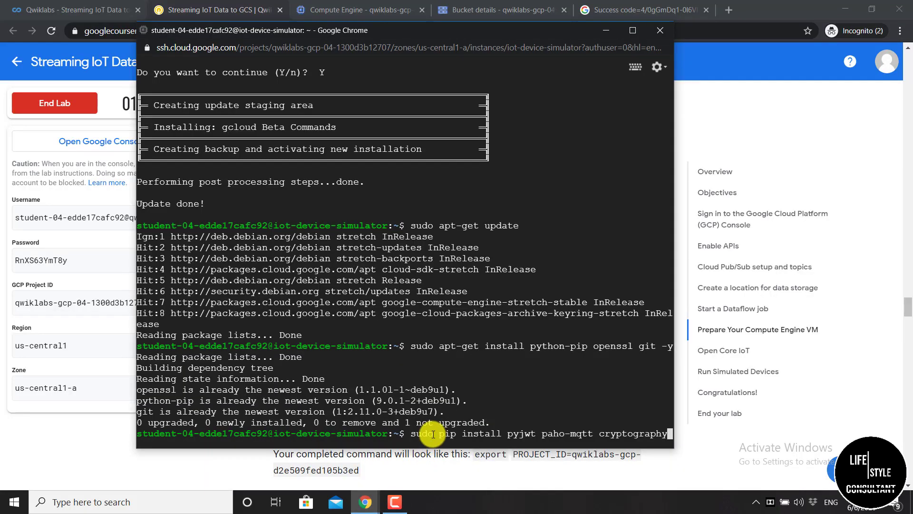
{"action": "key", "text": "Return"}
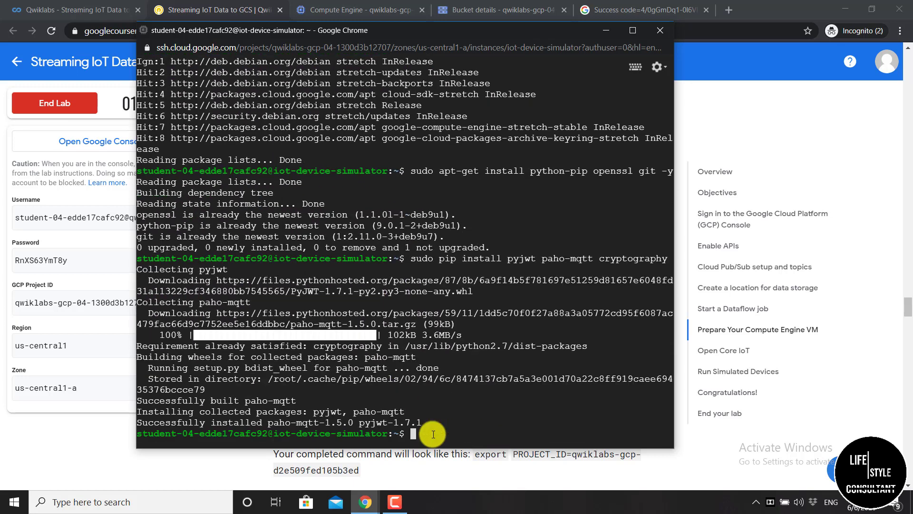
Copy the git clone command from the lab and start cloning the training-data-analyst repository
{"action": "left_click", "coordinate": [607, 30]}
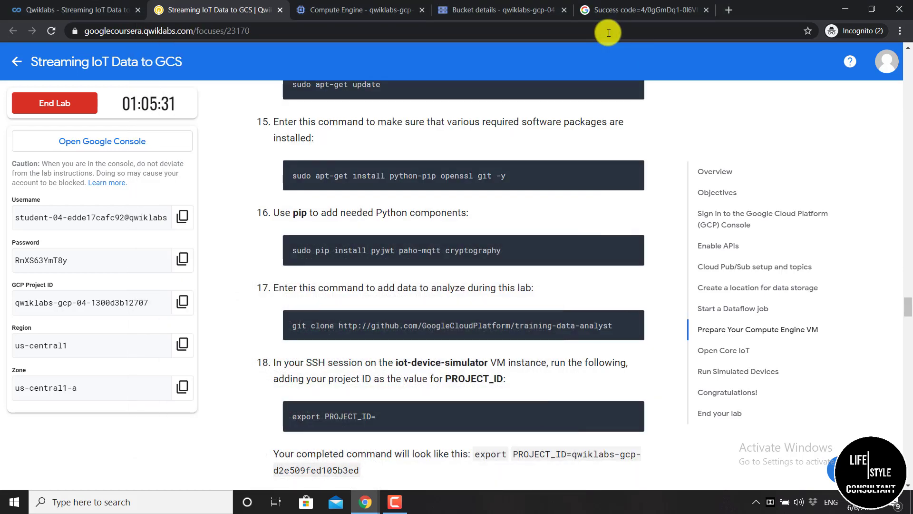
{"action": "scroll", "coordinate": [609, 38], "scroll_direction": "down", "scroll_amount": 1}
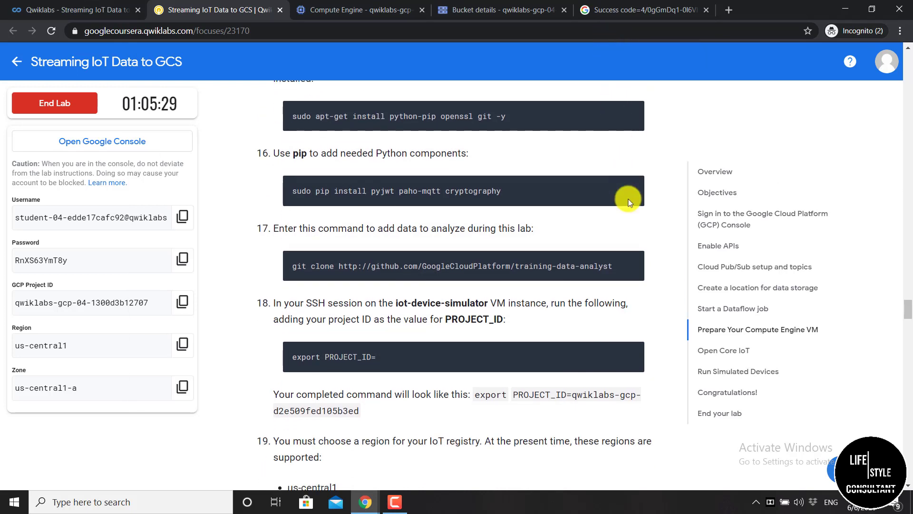
{"action": "mouse_move", "coordinate": [634, 261]}
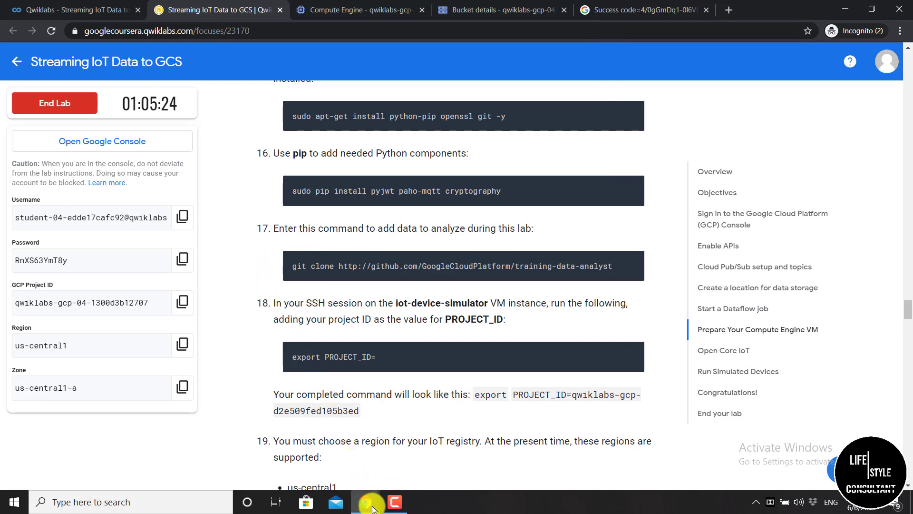
{"action": "mouse_move", "coordinate": [372, 507]}
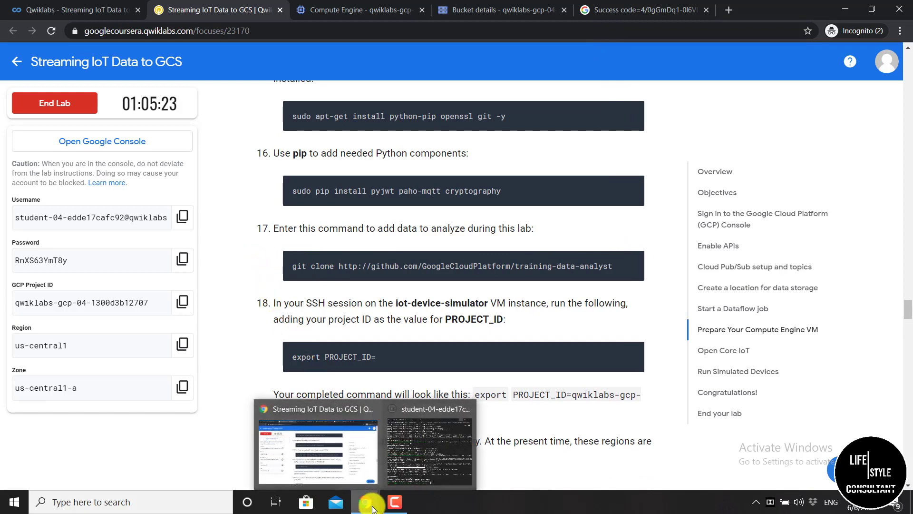
{"action": "left_click", "coordinate": [432, 439]}
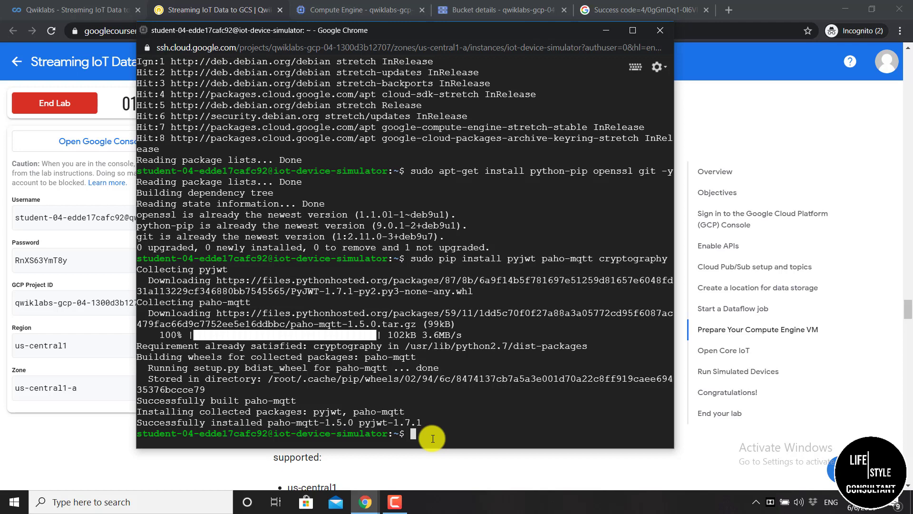
{"action": "key", "text": "ctrl+v"}
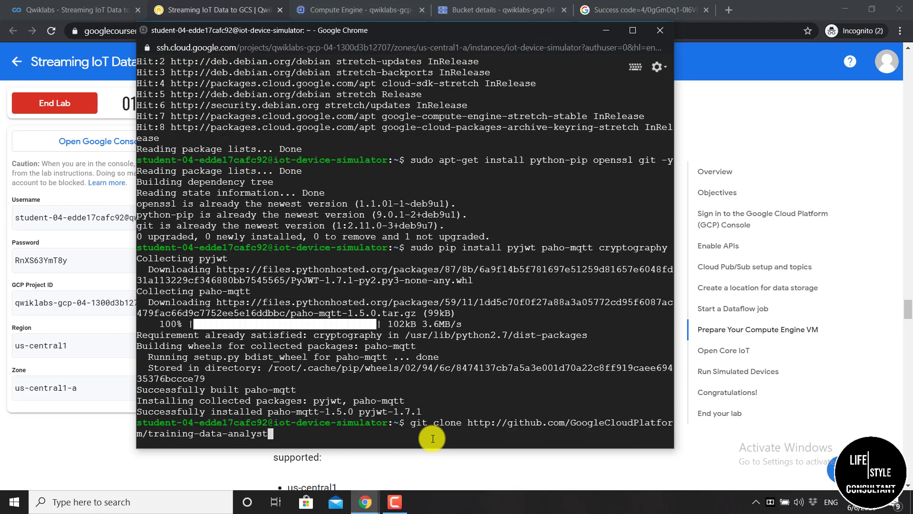
{"action": "key", "text": "Return"}
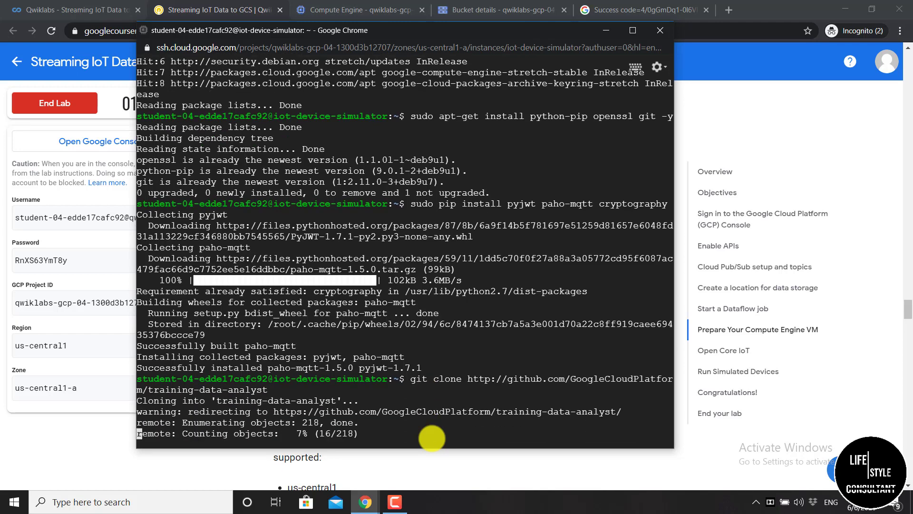
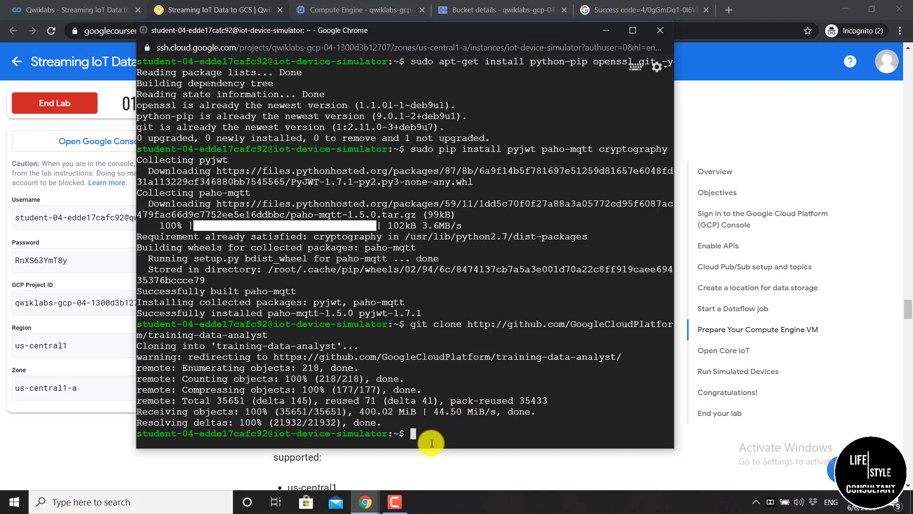
Begin an export PROJECT_ID= command in the SSH terminal using the lab's example line
{"action": "type", "text": "export PROJECT_ID+"}
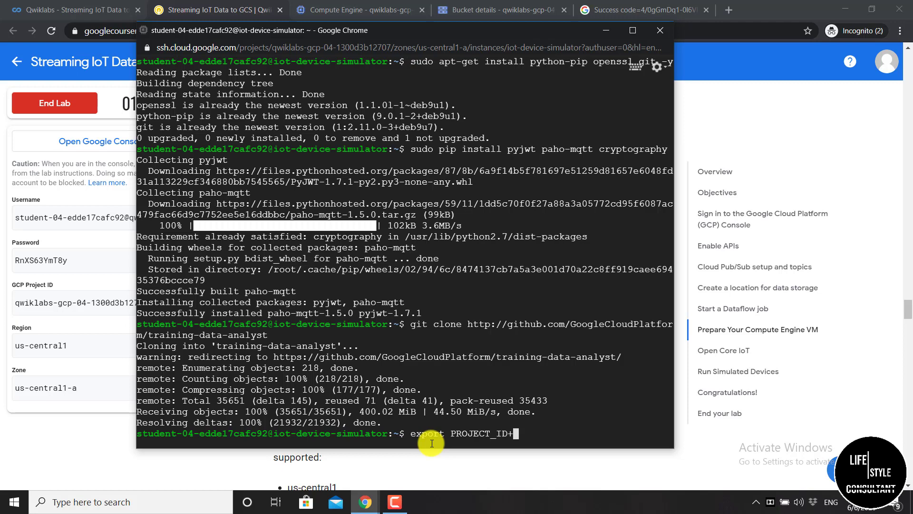
{"action": "key", "text": "BackSpace"}
{"action": "type", "text": "="}
{"action": "left_click", "coordinate": [606, 30]}
{"action": "scroll", "coordinate": [312, 298], "scroll_direction": "down", "scroll_amount": 1}
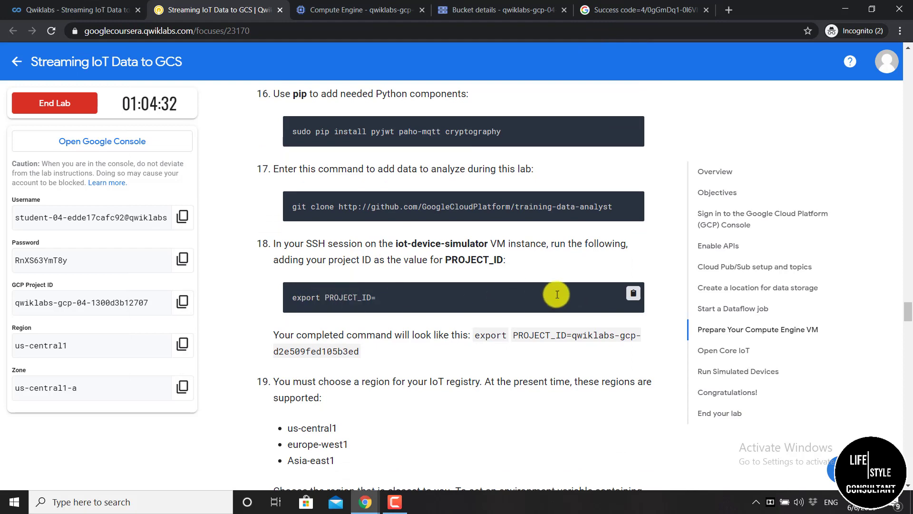
{"action": "left_click", "coordinate": [633, 293]}
{"action": "left_click", "coordinate": [366, 503]}
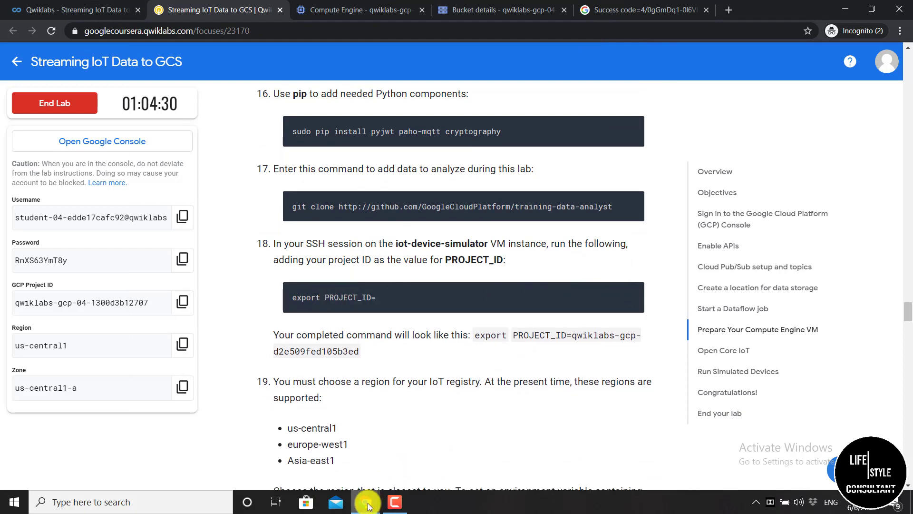
{"action": "left_click", "coordinate": [447, 471]}
{"action": "key", "text": "ctrl+v"}
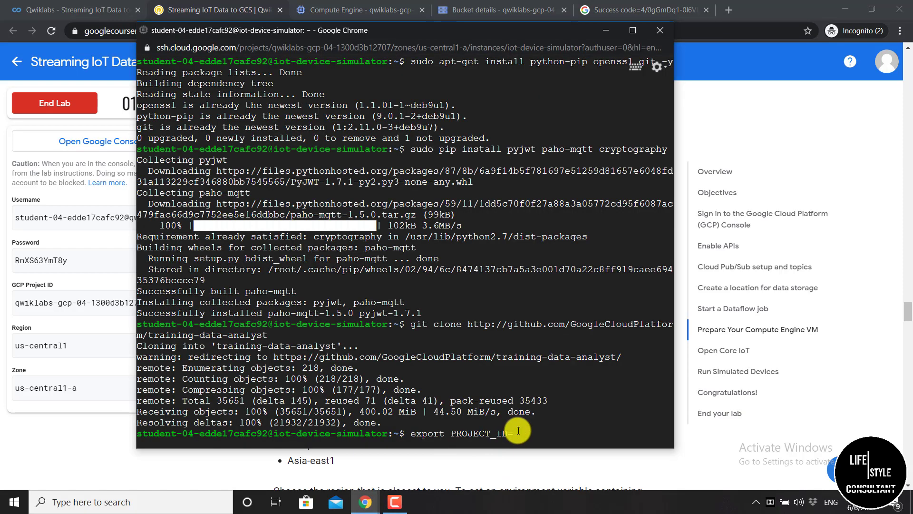
{"action": "key", "text": "BackSpace"}
{"action": "key", "text": "BackSpace"}
{"action": "key", "text": "BackSpace"}
{"action": "key", "text": "BackSpace"}
{"action": "key", "text": "BackSpace"}
{"action": "key", "text": "BackSpace"}
{"action": "key", "text": "BackSpace"}
{"action": "key", "text": "BackSpace"}
{"action": "key", "text": "BackSpace"}
{"action": "key", "text": "BackSpace"}
{"action": "key", "text": "BackSpace"}
{"action": "key", "text": "BackSpace"}
{"action": "key", "text": "BackSpace"}
{"action": "key", "text": "BackSpace"}
{"action": "key", "text": "BackSpace"}
{"action": "key", "text": "BackSpace"}
{"action": "key", "text": "BackSpace"}
{"action": "key", "text": "BackSpace"}
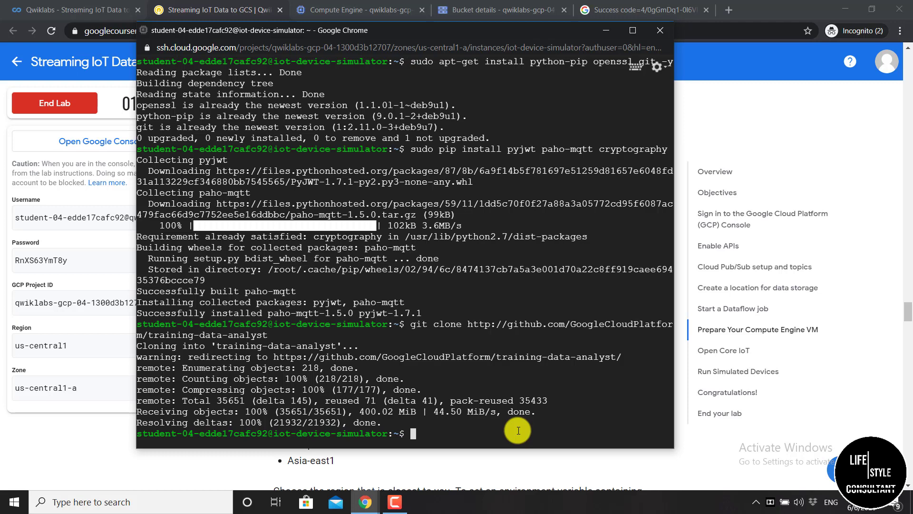
{"action": "key", "text": "ctrl+v"}
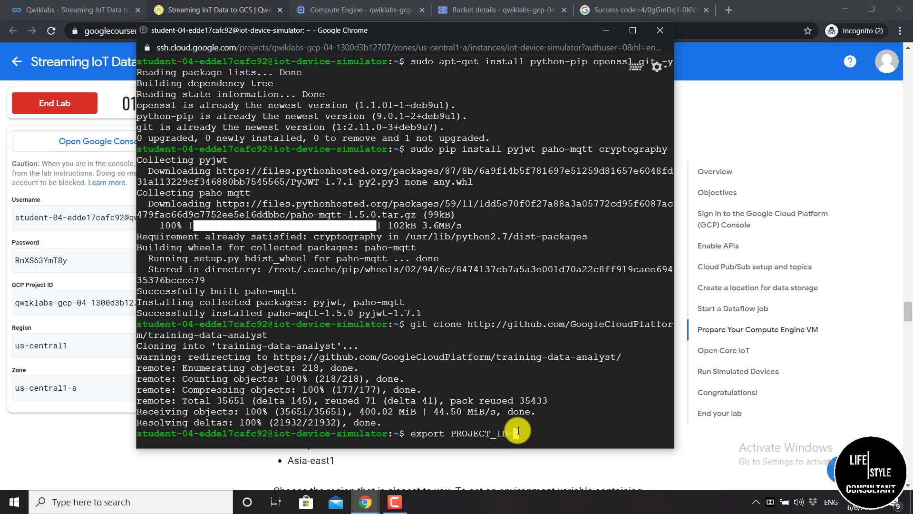
Copy the lab's GCP project ID and run export PROJECT_ID= with it in the terminal
{"action": "left_click", "coordinate": [701, 261]}
{"action": "scroll", "coordinate": [446, 330], "scroll_direction": "down", "scroll_amount": 15}
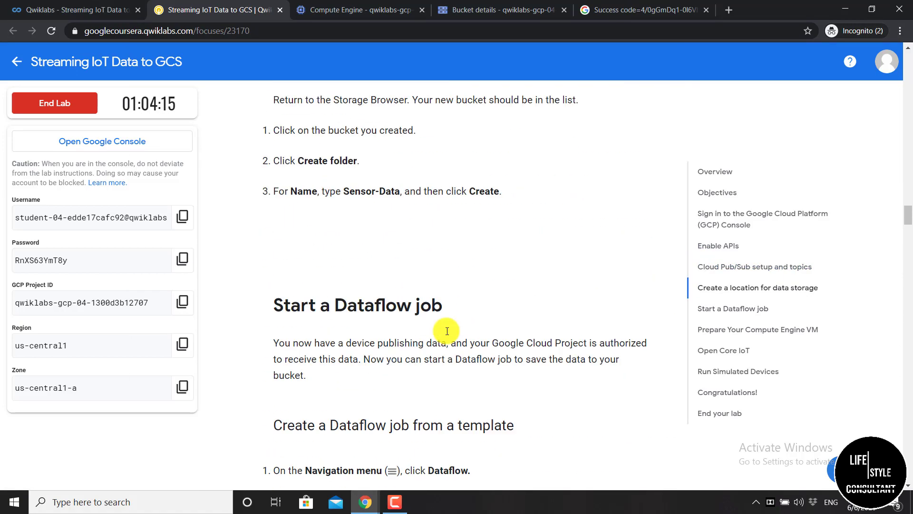
{"action": "left_click_drag", "start_coordinate": [907, 224], "coordinate": [902, 318]}
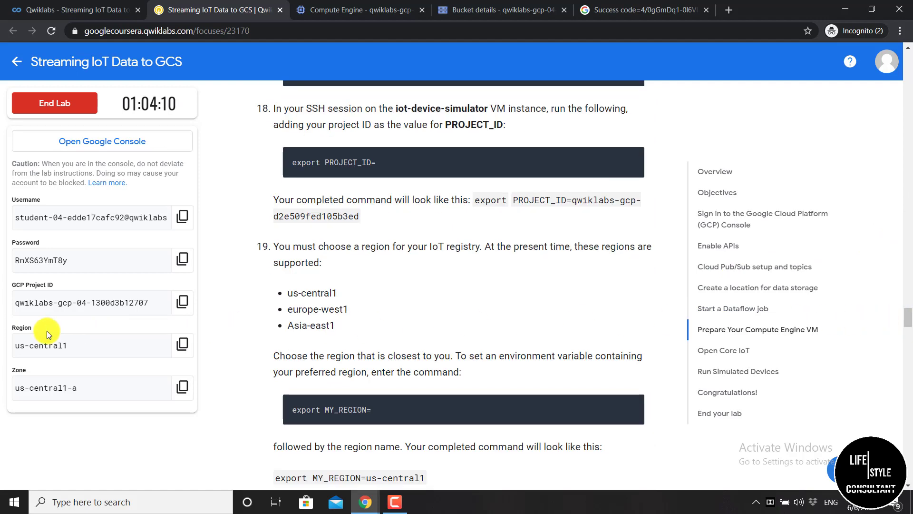
{"action": "left_click", "coordinate": [182, 301]}
{"action": "mouse_move", "coordinate": [361, 504]}
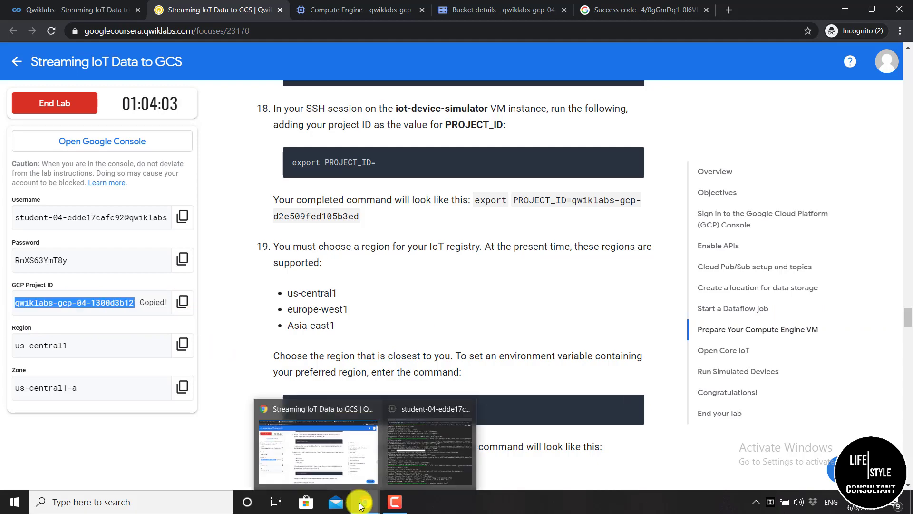
{"action": "left_click", "coordinate": [423, 440]}
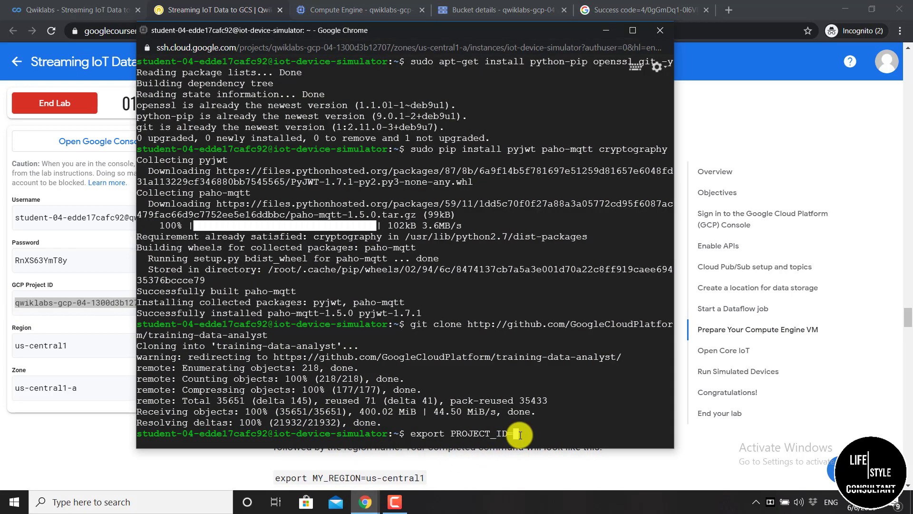
{"action": "type", "text": "export PROJECT_ID="}
{"action": "key", "text": "ctrl+v"}
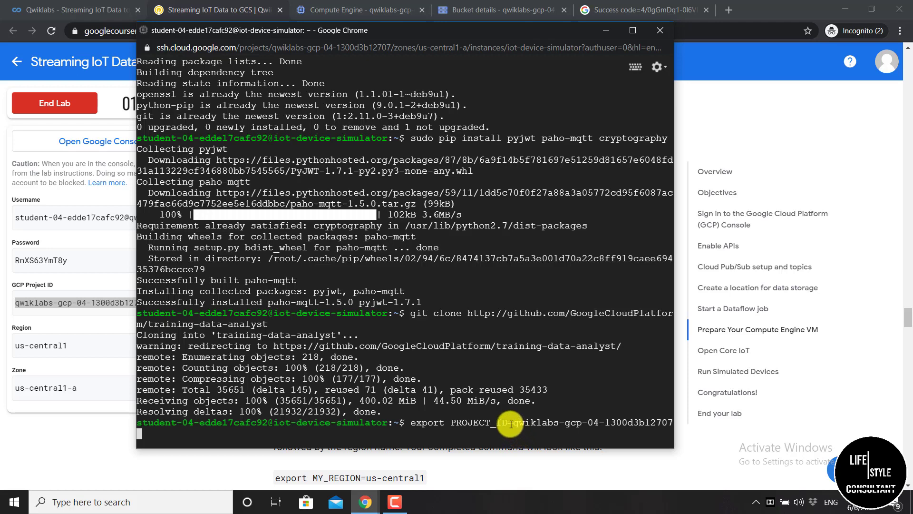
{"action": "key", "text": "Return"}
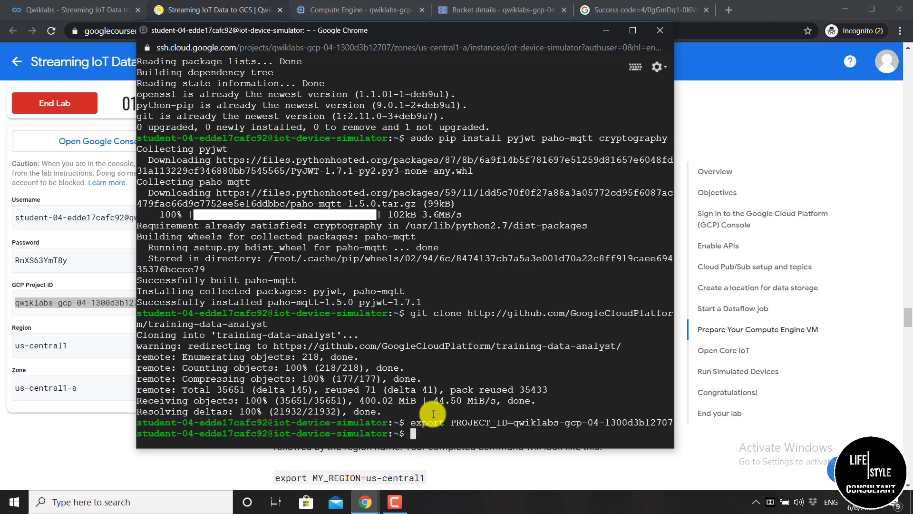
{"action": "left_click", "coordinate": [606, 31]}
{"action": "scroll", "coordinate": [606, 35], "scroll_direction": "down", "scroll_amount": 2}
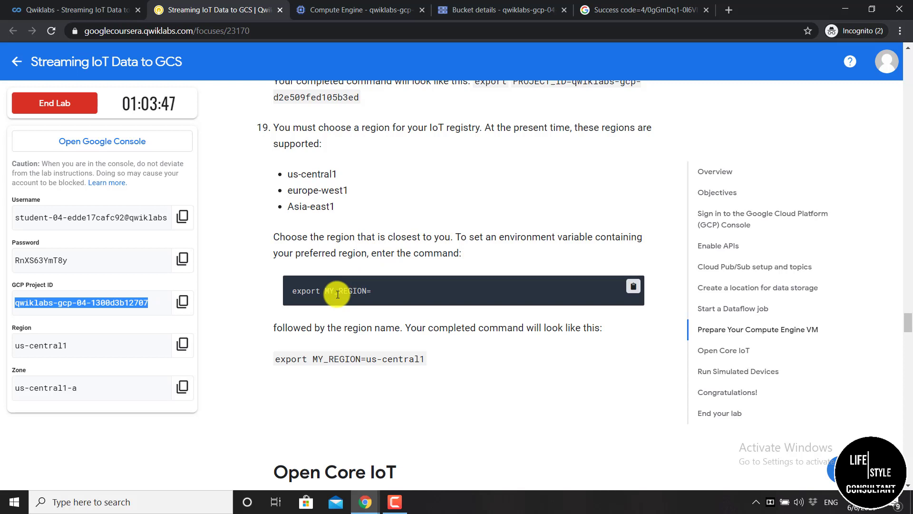
Copy the export MY_REGION=us-central1 line from the lab instructions
{"action": "scroll", "coordinate": [336, 294], "scroll_direction": "down", "scroll_amount": 1}
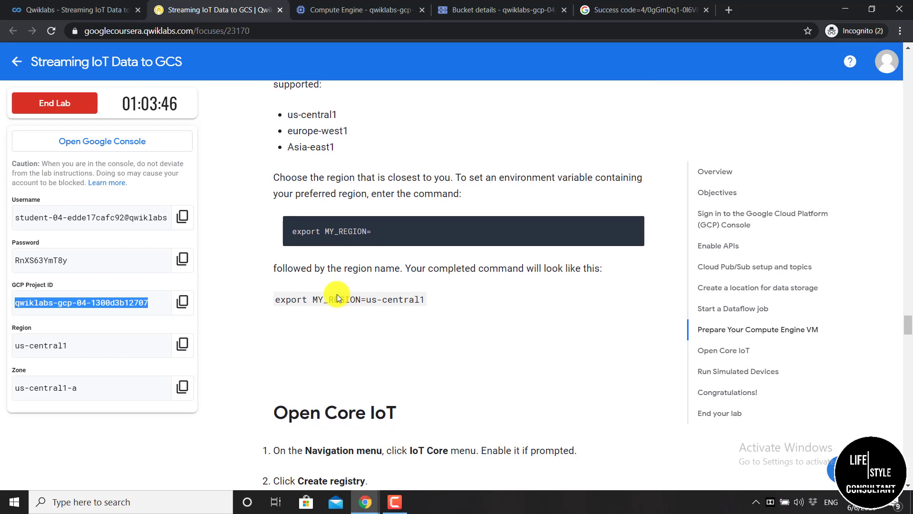
{"action": "left_click", "coordinate": [428, 300]}
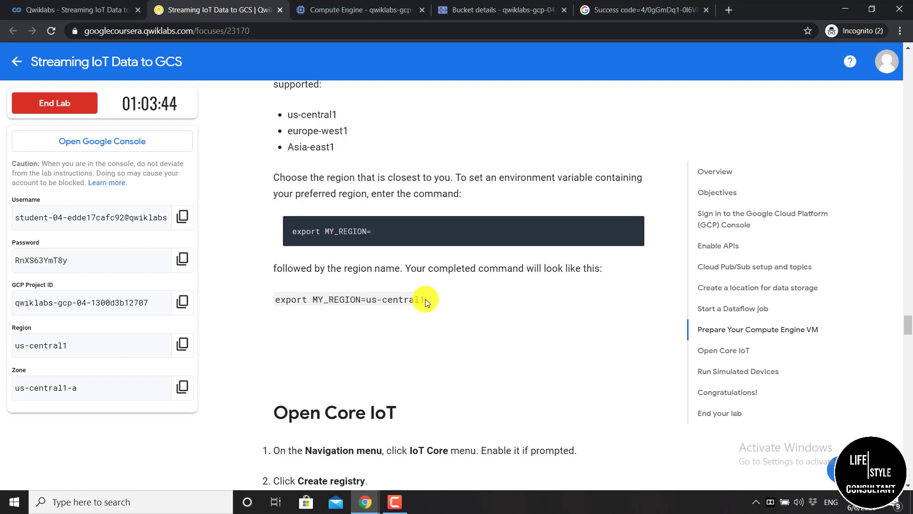
{"action": "left_click_drag", "start_coordinate": [426, 300], "coordinate": [275, 300]}
{"action": "right_click", "coordinate": [275, 299]}
{"action": "left_click", "coordinate": [293, 307]}
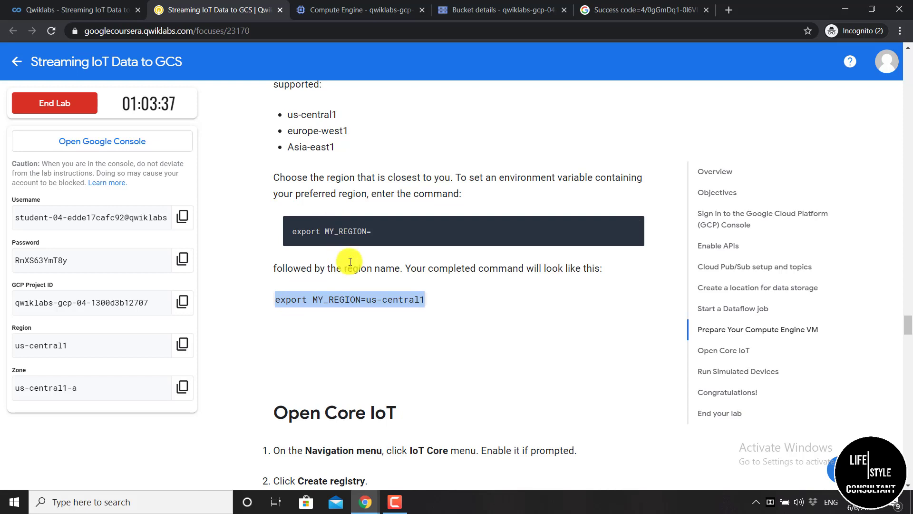
{"action": "scroll", "coordinate": [350, 261], "scroll_direction": "down", "scroll_amount": 1}
{"action": "scroll", "coordinate": [349, 261], "scroll_direction": "up", "scroll_amount": 1}
{"action": "left_click", "coordinate": [395, 318]}
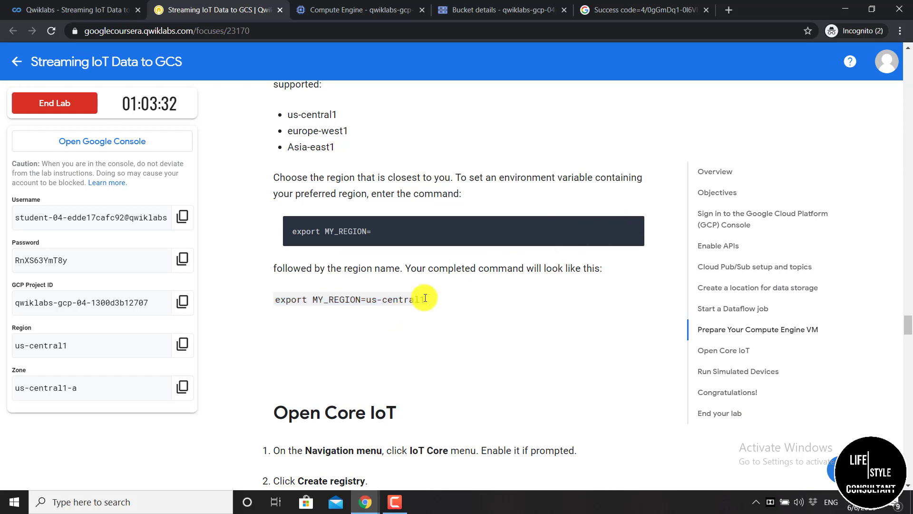
{"action": "left_click_drag", "start_coordinate": [425, 298], "coordinate": [275, 299]}
{"action": "right_click", "coordinate": [297, 300]}
{"action": "left_click", "coordinate": [318, 306]}
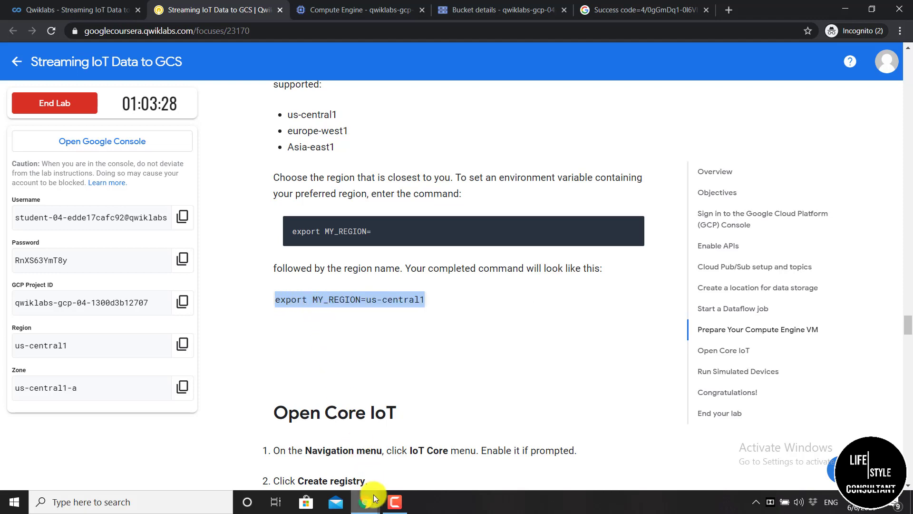
Paste and run export MY_REGION=us-central1 in the SSH terminal
{"action": "mouse_move", "coordinate": [373, 494]}
{"action": "left_click", "coordinate": [415, 464]}
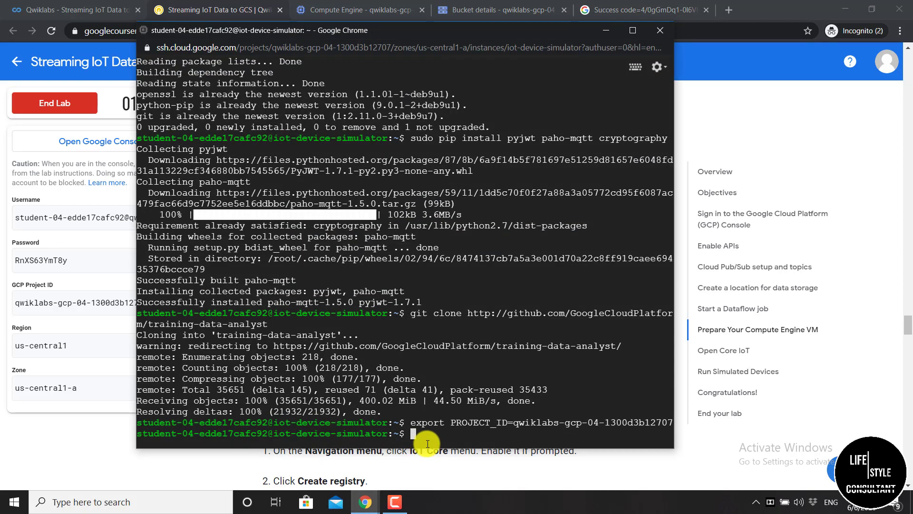
{"action": "key", "text": "ctrl+v"}
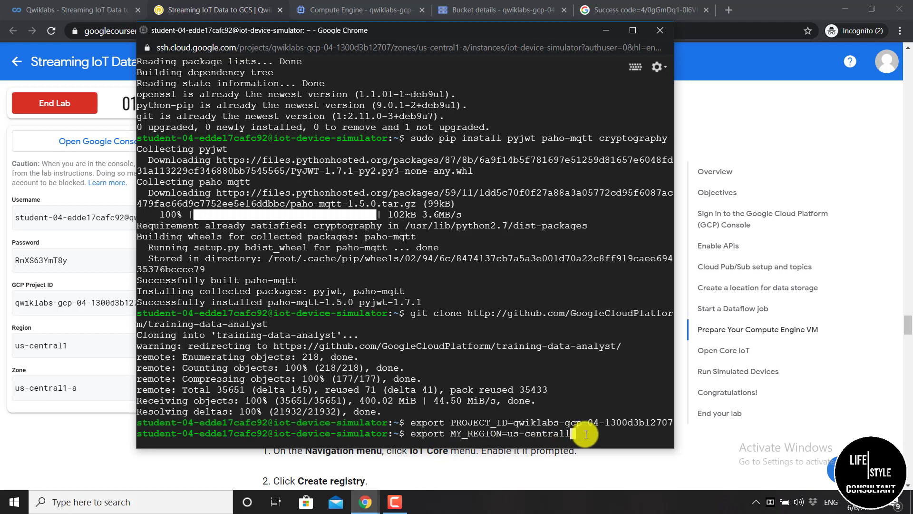
{"action": "key", "text": "Return"}
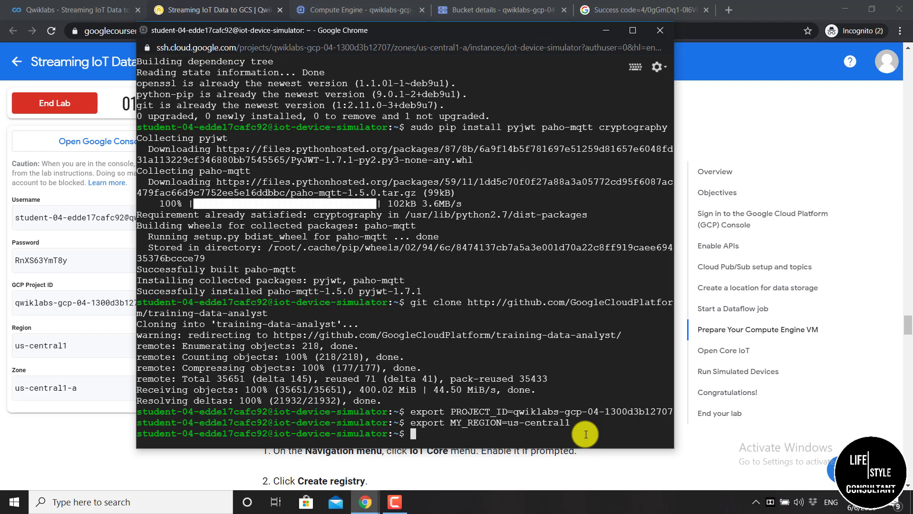
Find and open the IoT Core page through a console search for 'iot core'
{"action": "left_click", "coordinate": [596, 35]}
{"action": "left_click", "coordinate": [362, 10]}
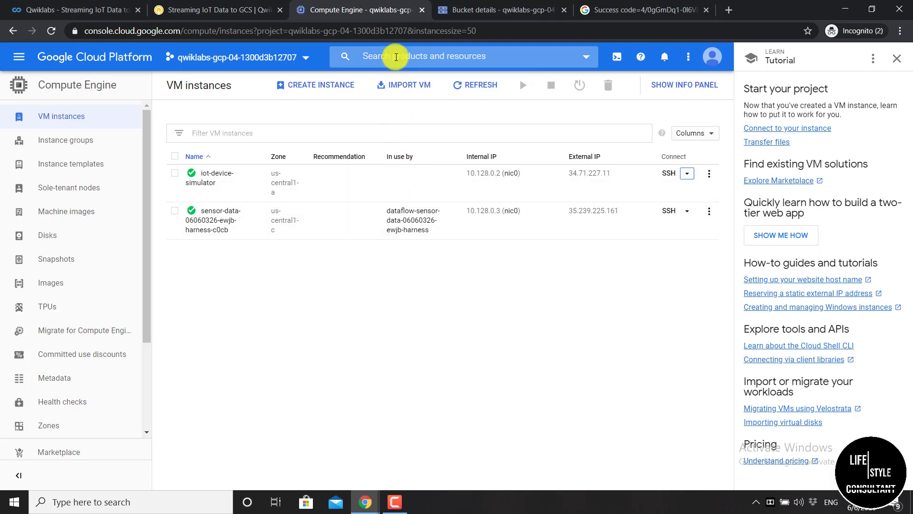
{"action": "left_click", "coordinate": [396, 57]}
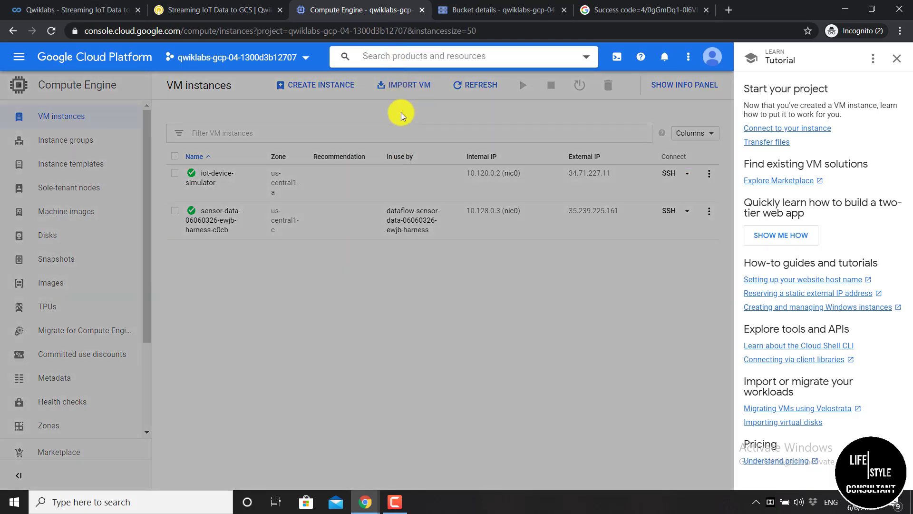
{"action": "type", "text": "io"}
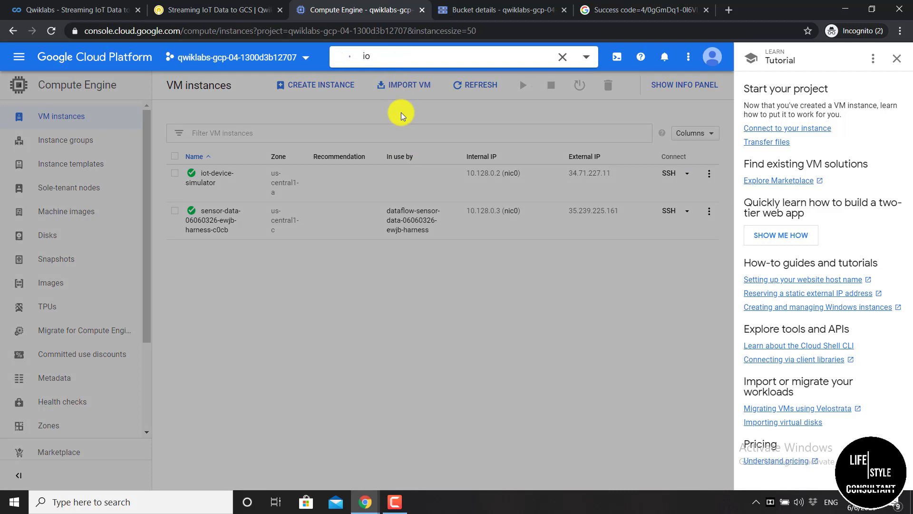
{"action": "type", "text": "t core"}
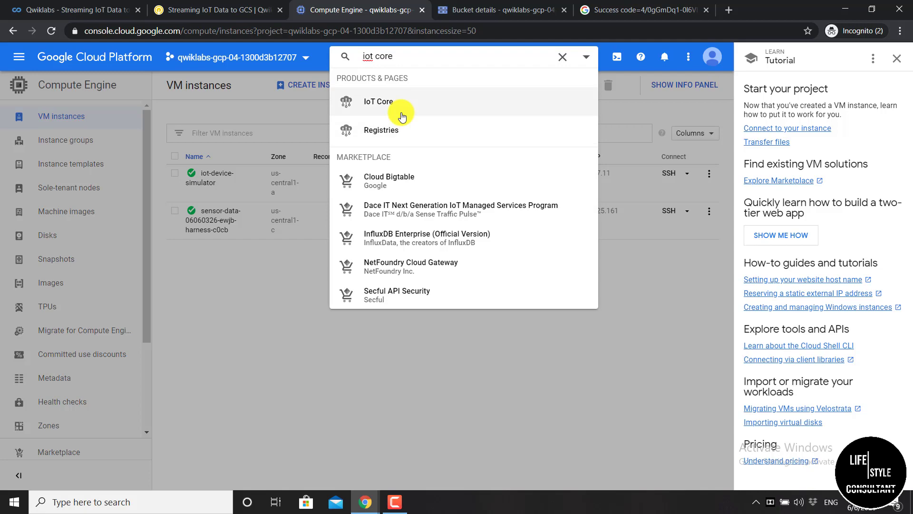
{"action": "left_click", "coordinate": [429, 108]}
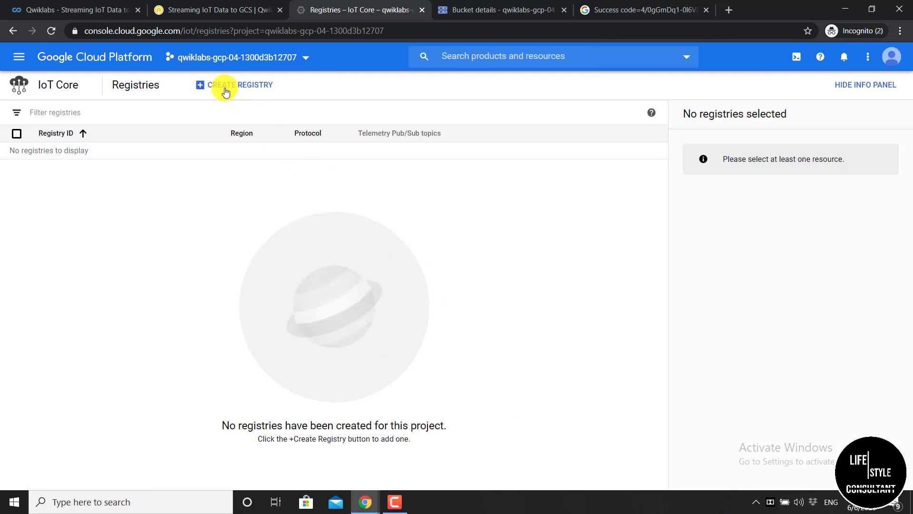
Create registry iotlab-registry in us-central1, sending telemetry to the iotlab Pub/Sub topic
{"action": "left_click", "coordinate": [226, 90]}
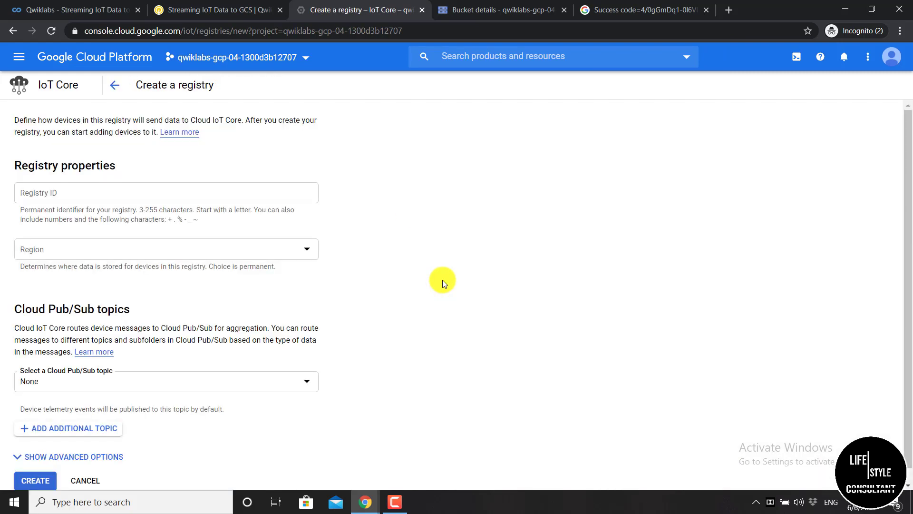
{"action": "left_click", "coordinate": [66, 198]}
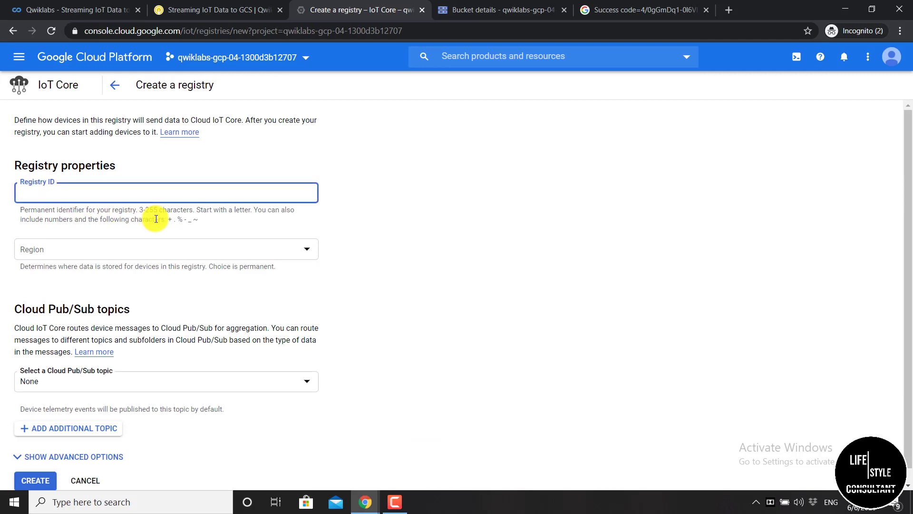
{"action": "type", "text": "iotlab-registry"}
{"action": "left_click", "coordinate": [143, 246]}
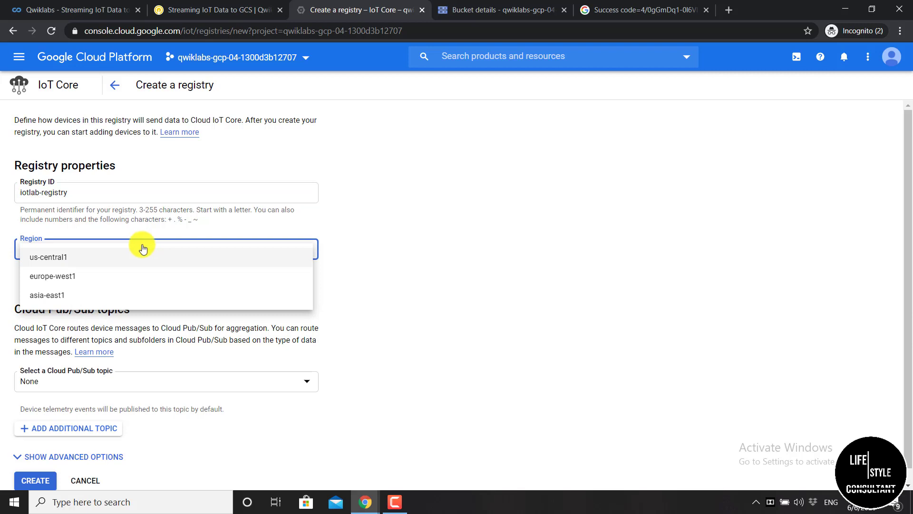
{"action": "left_click", "coordinate": [79, 263]}
{"action": "scroll", "coordinate": [76, 304], "scroll_direction": "down", "scroll_amount": 1}
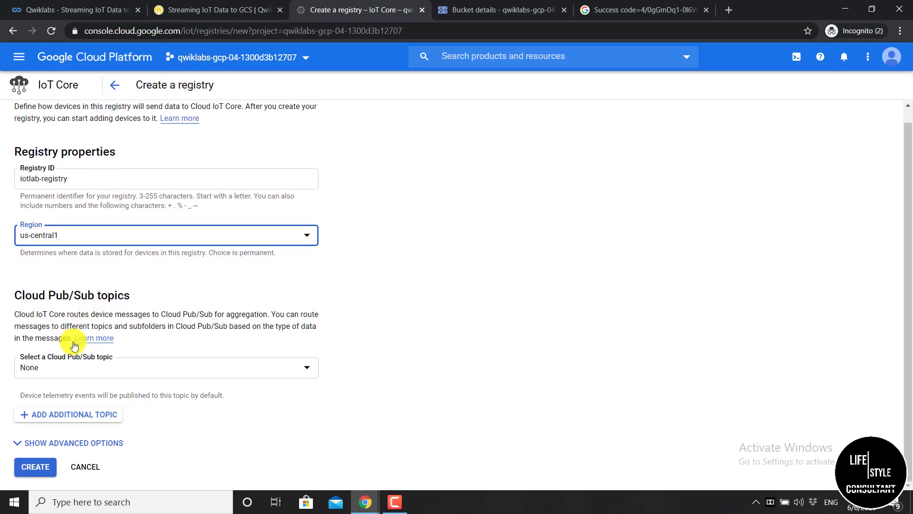
{"action": "left_click", "coordinate": [72, 374]}
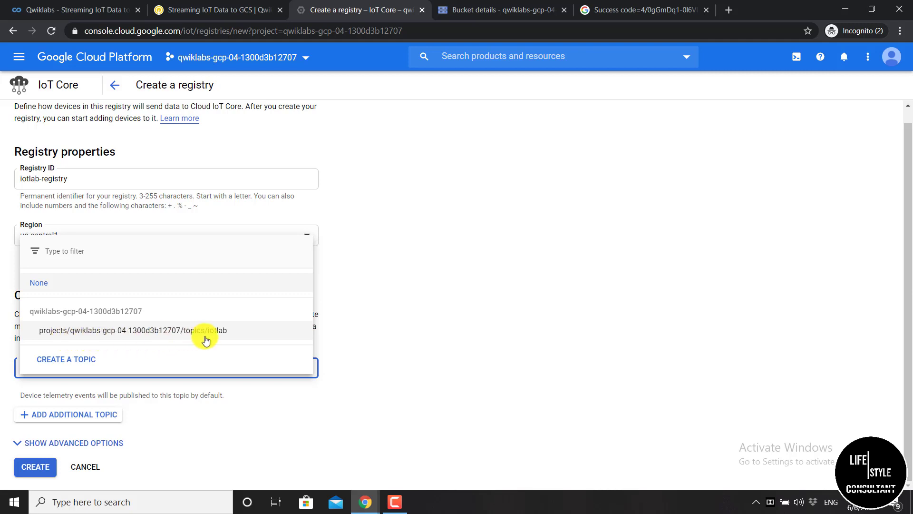
{"action": "left_click", "coordinate": [236, 336]}
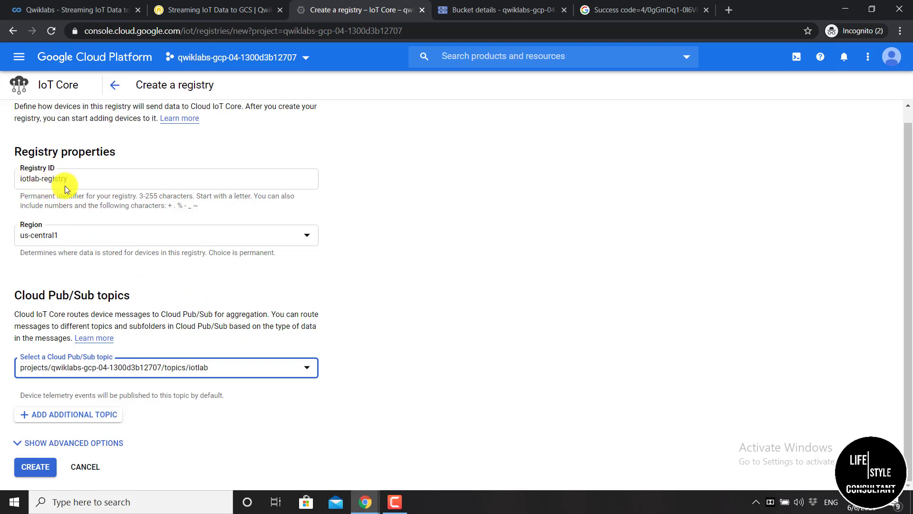
{"action": "left_click", "coordinate": [34, 466]}
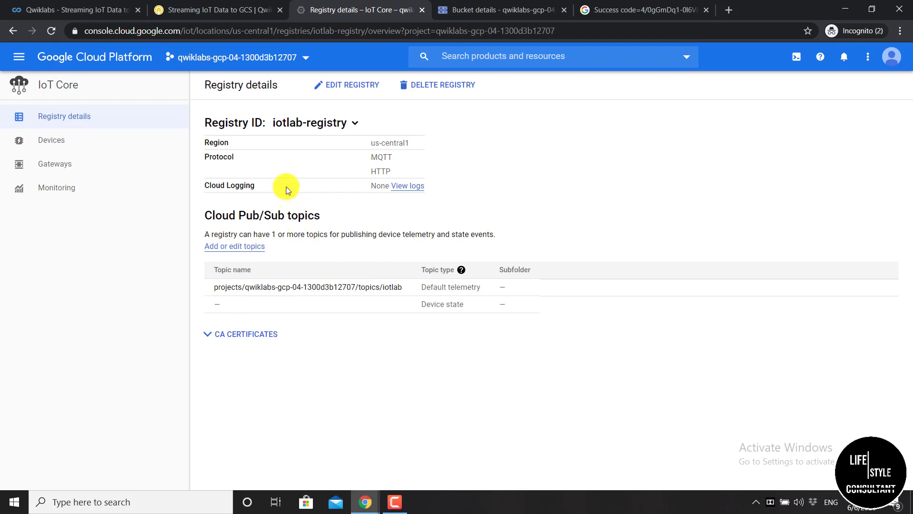
{"action": "left_click", "coordinate": [227, 14]}
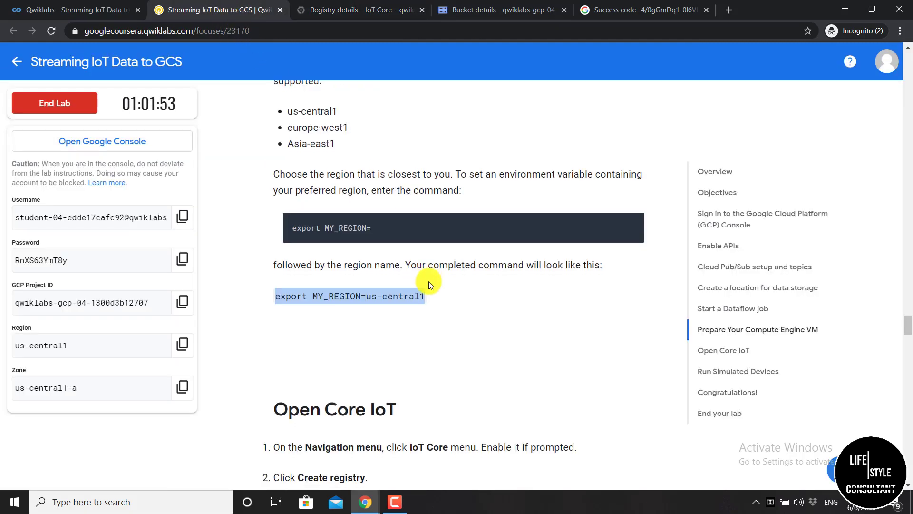
Scroll to Create a Cryptographic Keypair and copy its three openssl commands
{"action": "scroll", "coordinate": [429, 281], "scroll_direction": "down", "scroll_amount": 8}
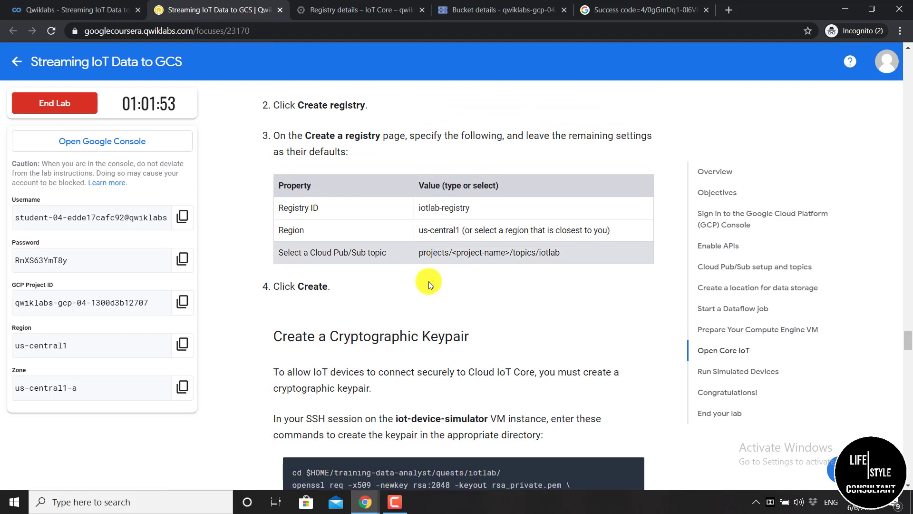
{"action": "scroll", "coordinate": [430, 281], "scroll_direction": "down", "scroll_amount": 3}
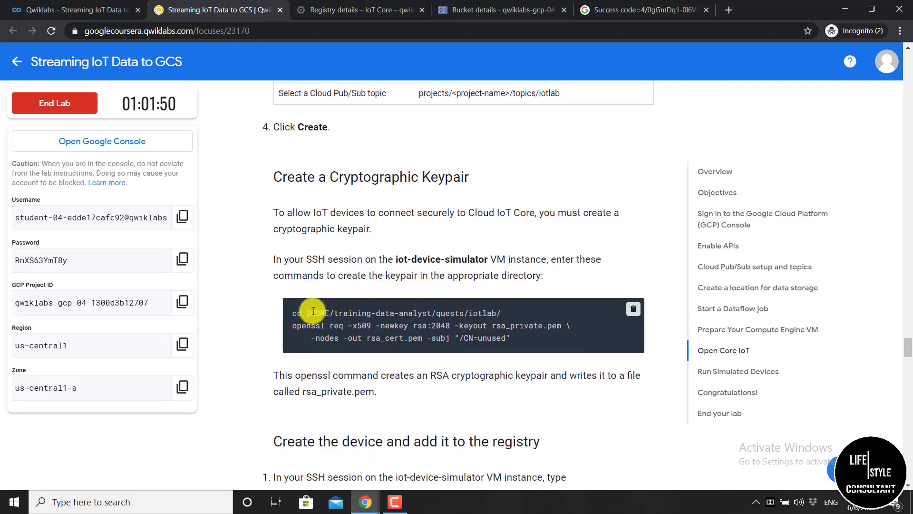
{"action": "left_click_drag", "start_coordinate": [292, 312], "coordinate": [519, 345]}
{"action": "left_click", "coordinate": [520, 371]}
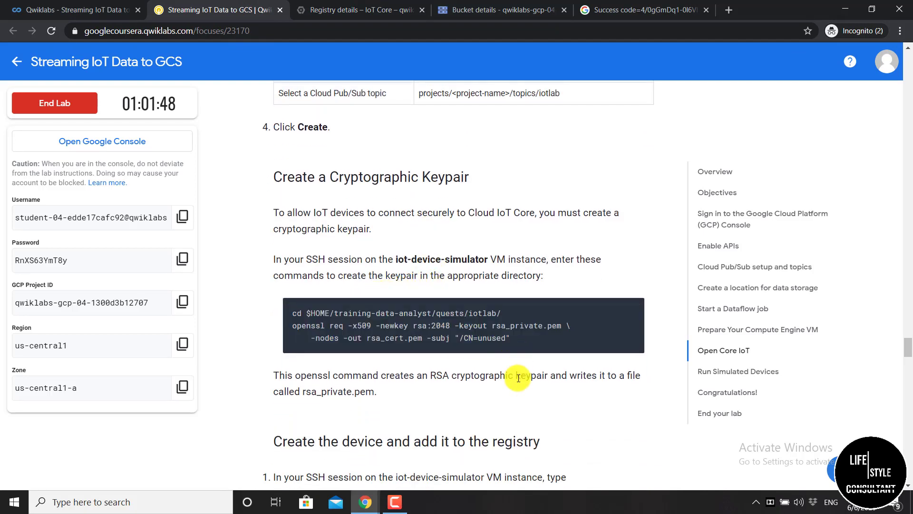
{"action": "left_click", "coordinate": [632, 309]}
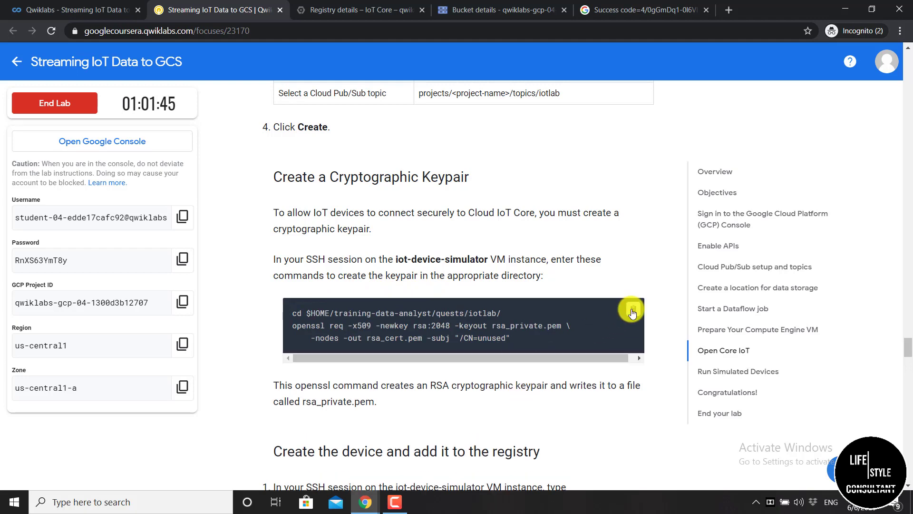
Paste and run the cd and openssl commands to generate the RSA keypair
{"action": "mouse_move", "coordinate": [373, 499]}
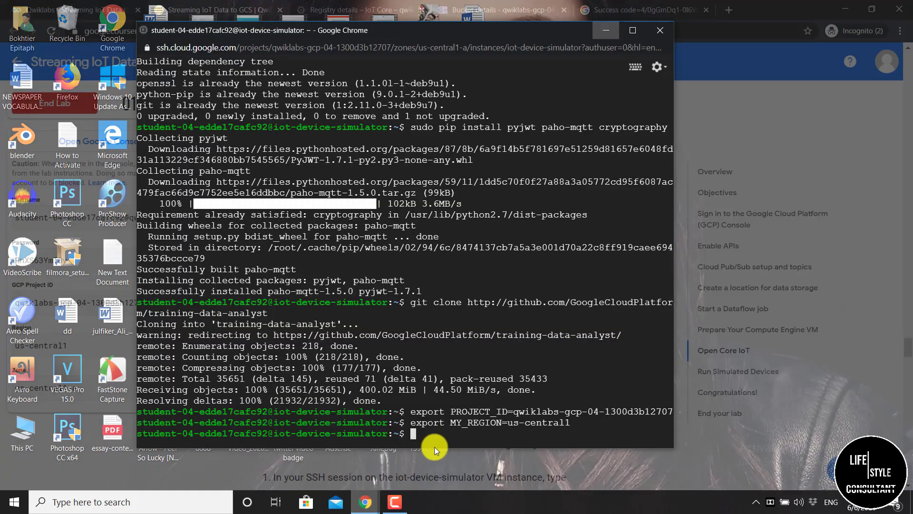
{"action": "left_click", "coordinate": [435, 447]}
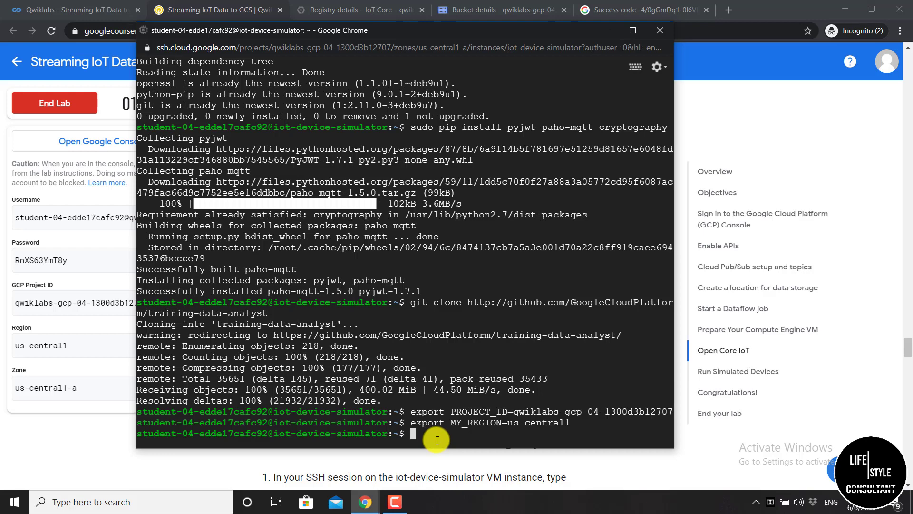
{"action": "key", "text": "ctrl+v"}
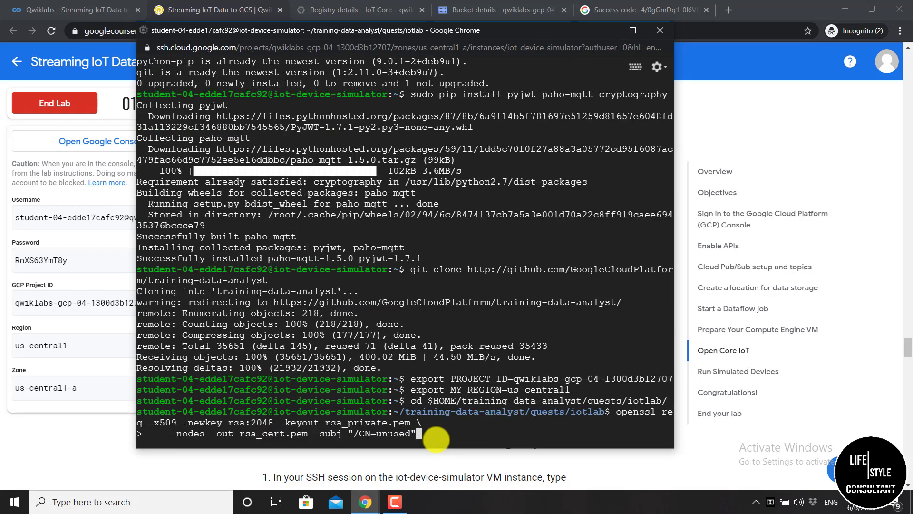
{"action": "key", "text": "Return"}
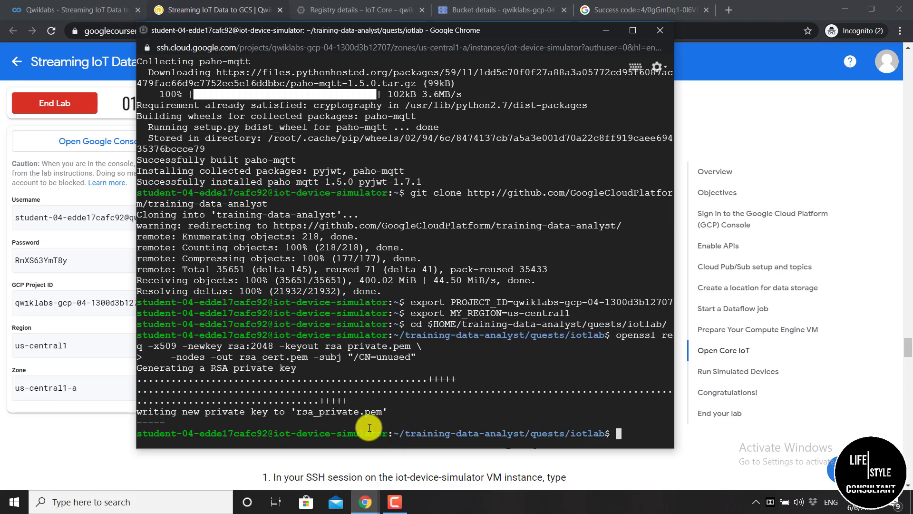
Run cat rsa_cert.pem from the lab and select the whole printed certificate
{"action": "left_click", "coordinate": [606, 30]}
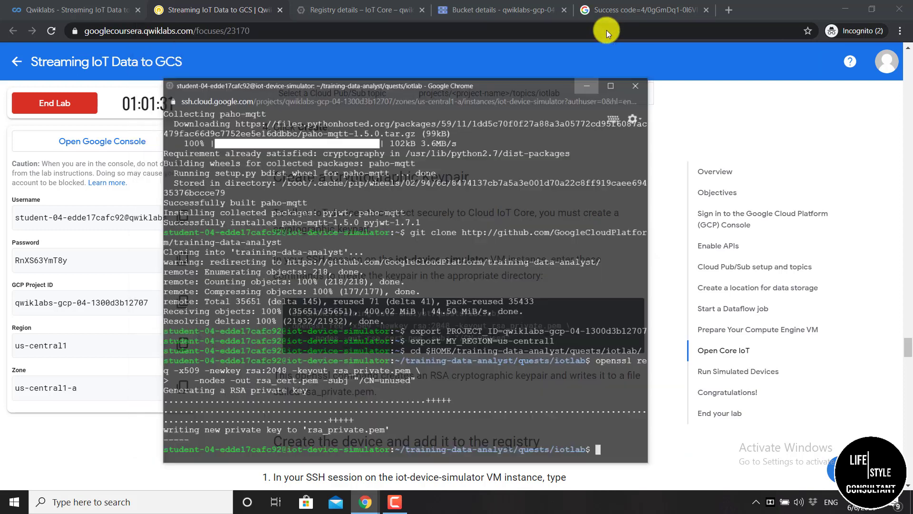
{"action": "scroll", "coordinate": [451, 277], "scroll_direction": "down", "scroll_amount": 4}
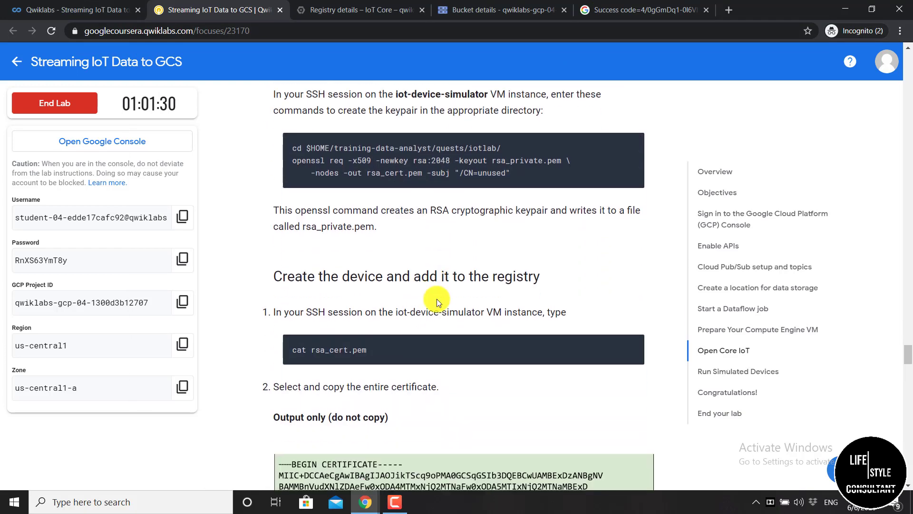
{"action": "scroll", "coordinate": [306, 285], "scroll_direction": "down", "scroll_amount": 1}
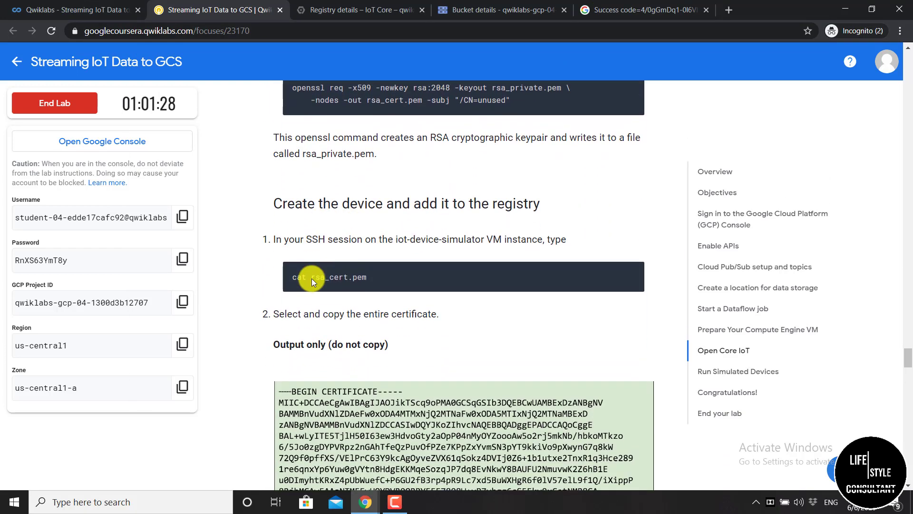
{"action": "scroll", "coordinate": [313, 279], "scroll_direction": "down", "scroll_amount": 1}
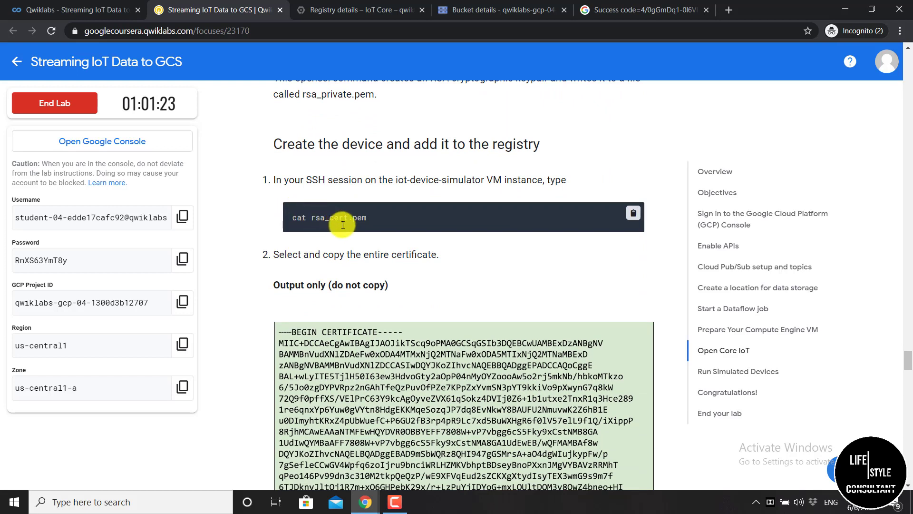
{"action": "left_click", "coordinate": [633, 213]}
{"action": "mouse_move", "coordinate": [365, 501]}
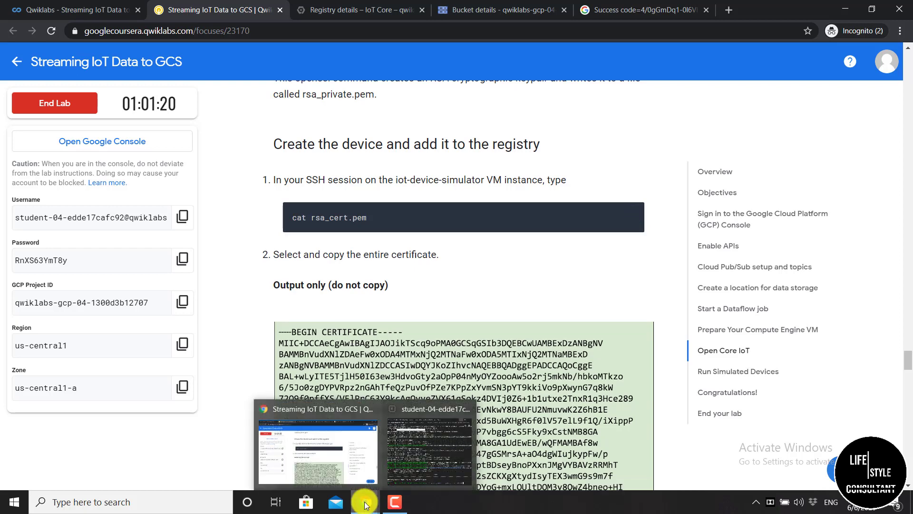
{"action": "left_click", "coordinate": [443, 449]}
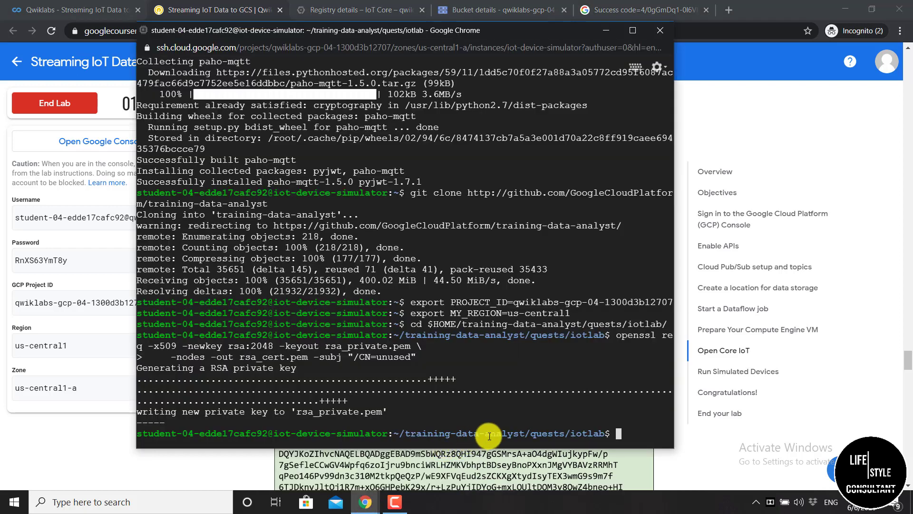
{"action": "key", "text": "ctrl+v"}
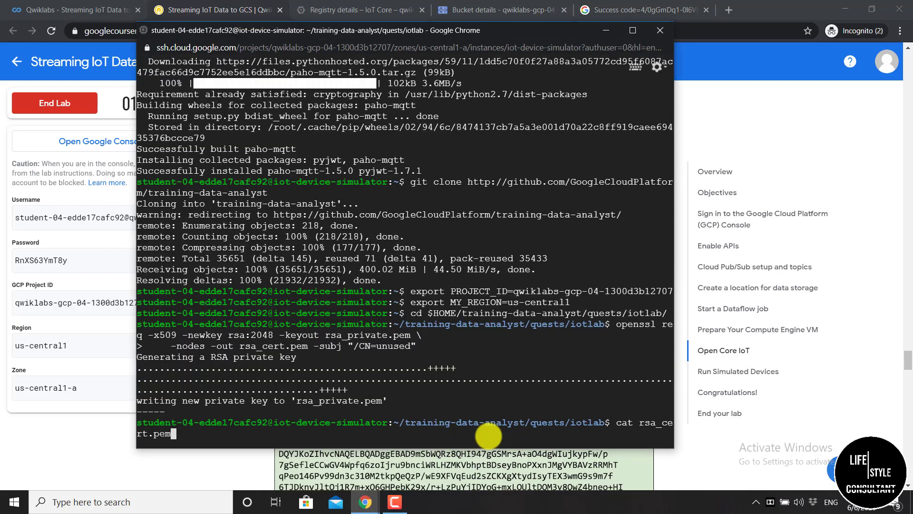
{"action": "key", "text": "Return"}
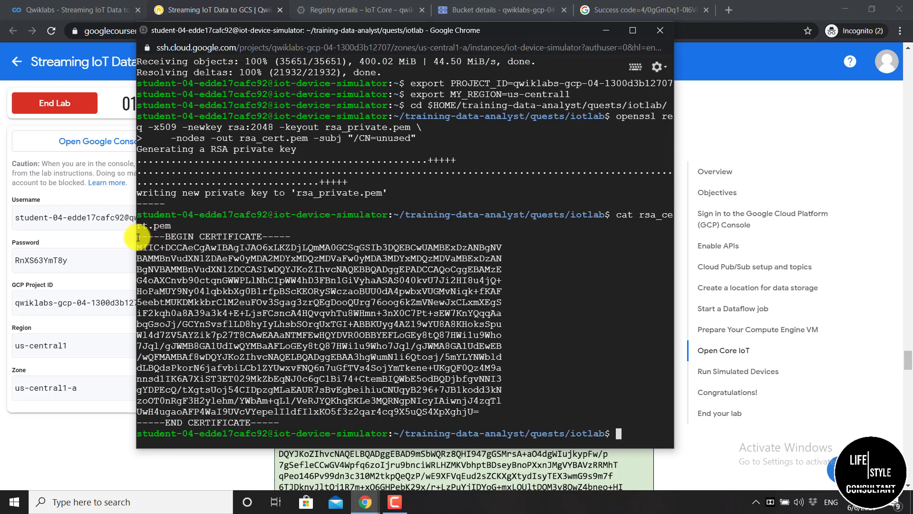
{"action": "left_click_drag", "start_coordinate": [138, 237], "coordinate": [284, 379]}
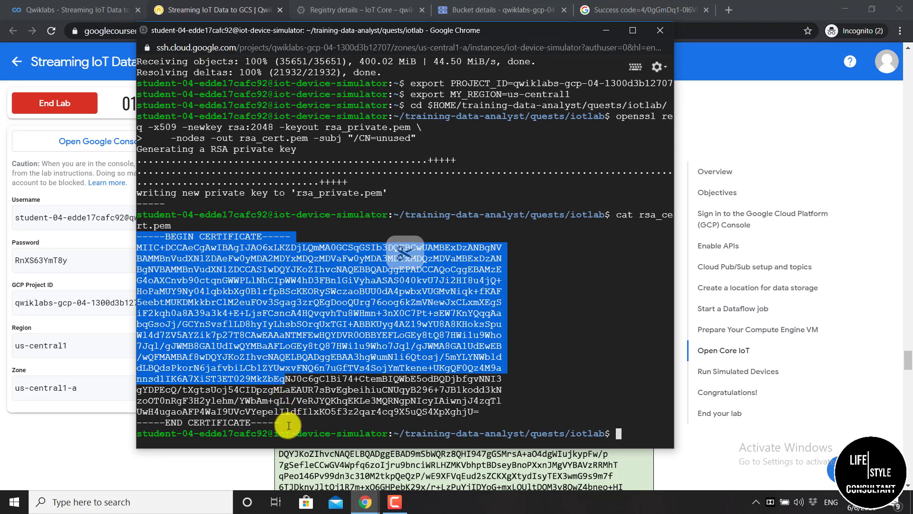
{"action": "left_click_drag", "start_coordinate": [280, 423], "coordinate": [144, 232]}
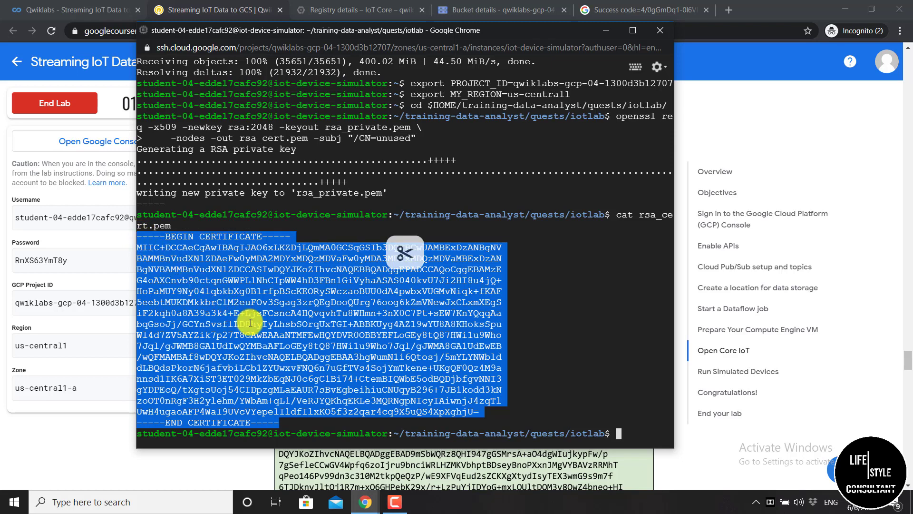
Open the iotlab-registry Devices list and start creating a new device
{"action": "left_click", "coordinate": [607, 30]}
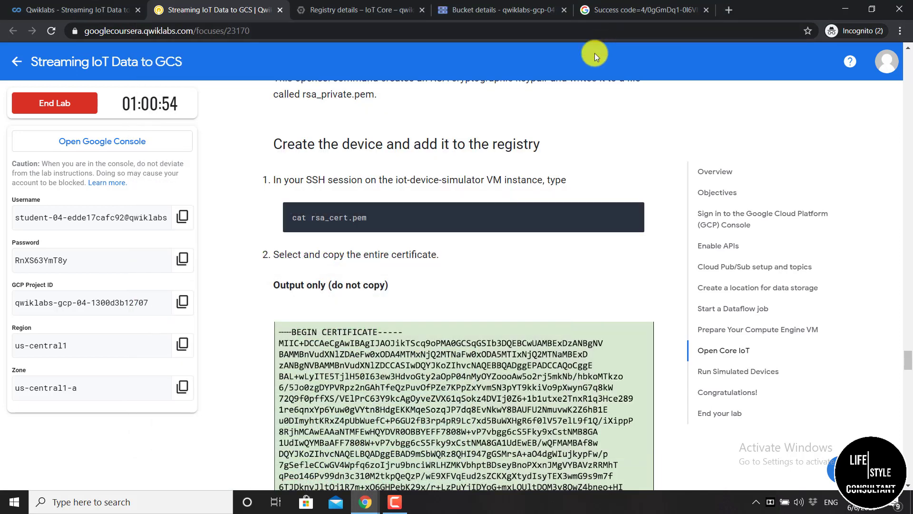
{"action": "scroll", "coordinate": [420, 241], "scroll_direction": "down", "scroll_amount": 10}
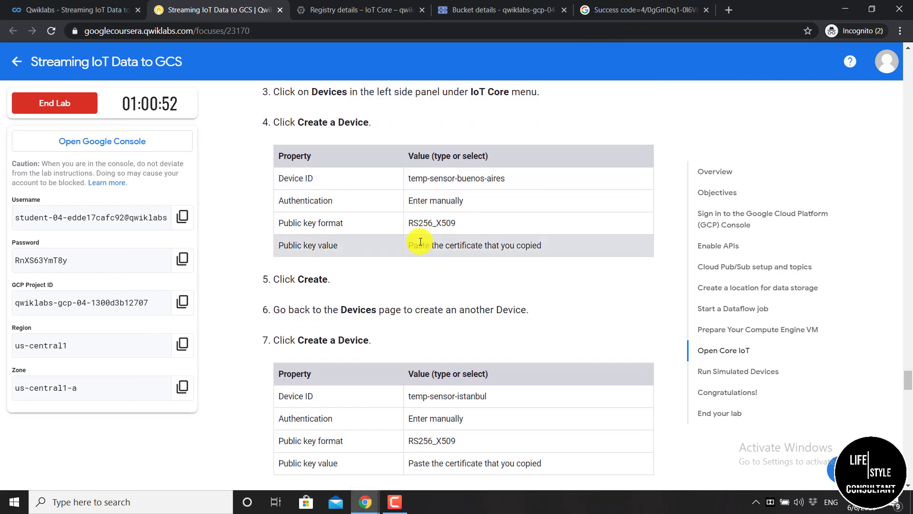
{"action": "scroll", "coordinate": [420, 241], "scroll_direction": "up", "scroll_amount": 1}
{"action": "left_click", "coordinate": [370, 11]}
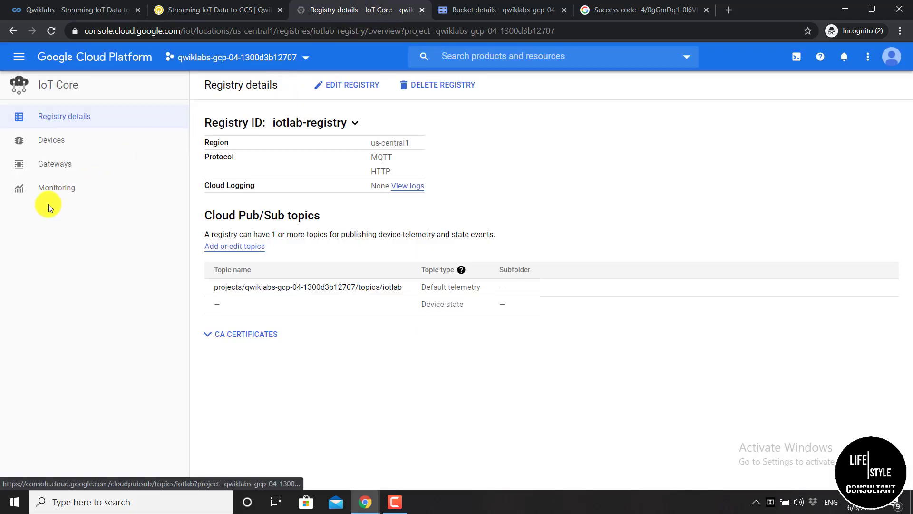
{"action": "left_click", "coordinate": [78, 147]}
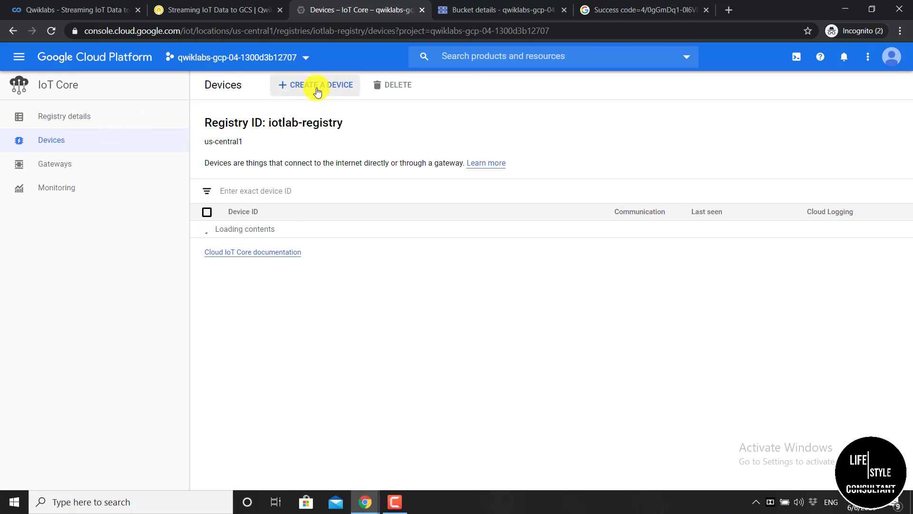
{"action": "left_click", "coordinate": [317, 90]}
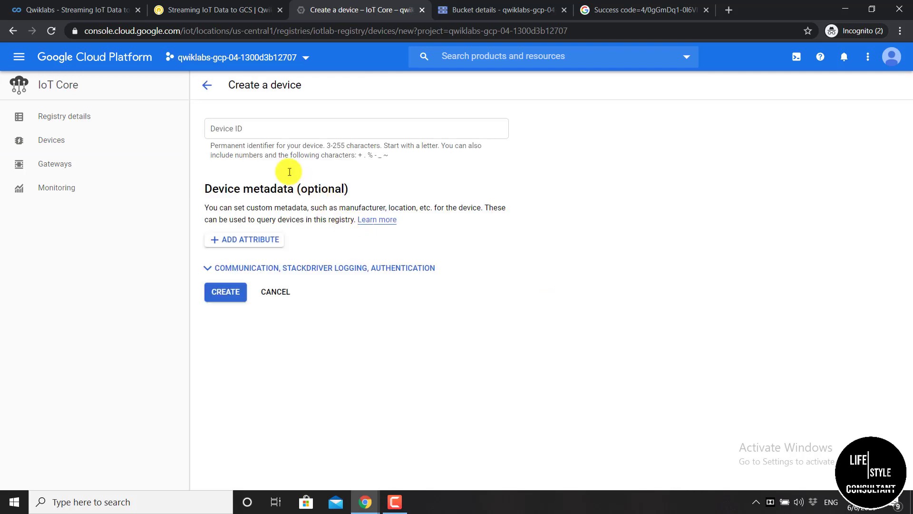
Enter temp-sensor-buenos-aires from the lab as the Device ID, removing the leading space
{"action": "left_click", "coordinate": [242, 128]}
{"action": "left_click", "coordinate": [220, 9]}
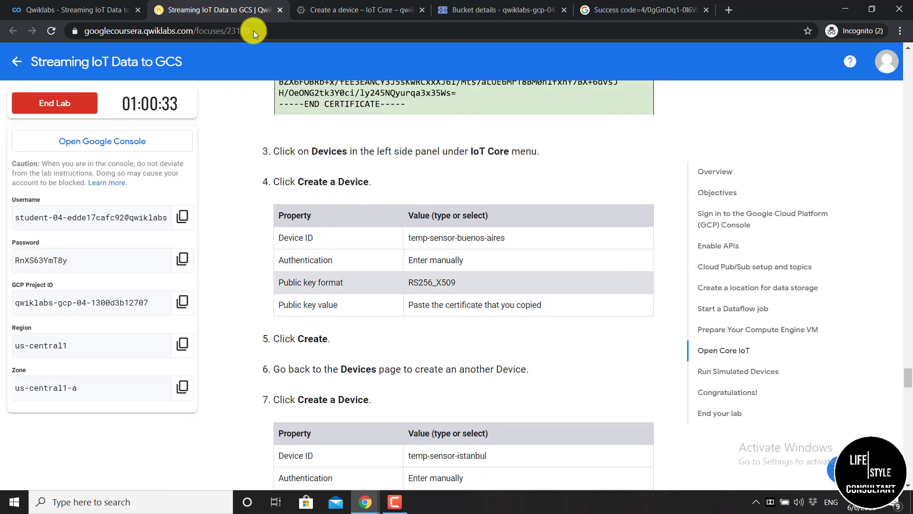
{"action": "left_click_drag", "start_coordinate": [513, 241], "coordinate": [399, 242]}
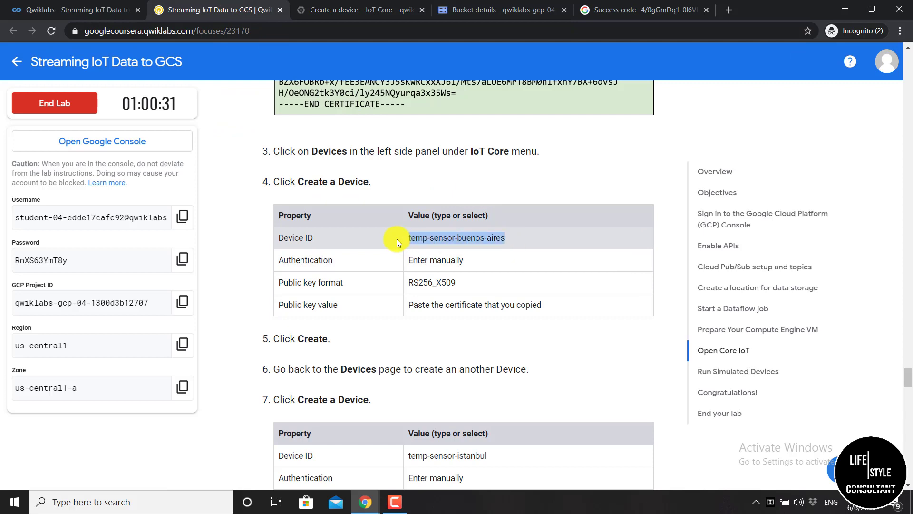
{"action": "right_click", "coordinate": [412, 235]}
{"action": "left_click", "coordinate": [424, 244]}
{"action": "left_click", "coordinate": [360, 15]}
{"action": "left_click", "coordinate": [284, 135]}
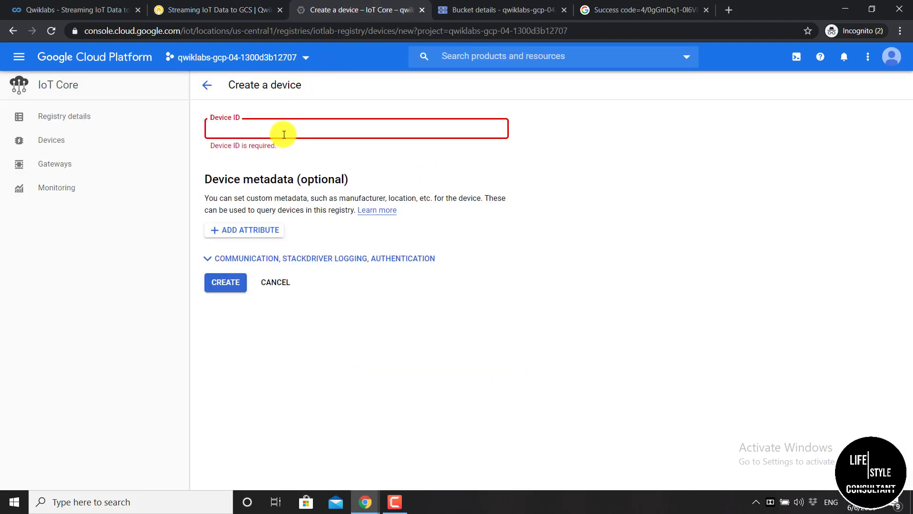
{"action": "key", "text": "ctrl+v"}
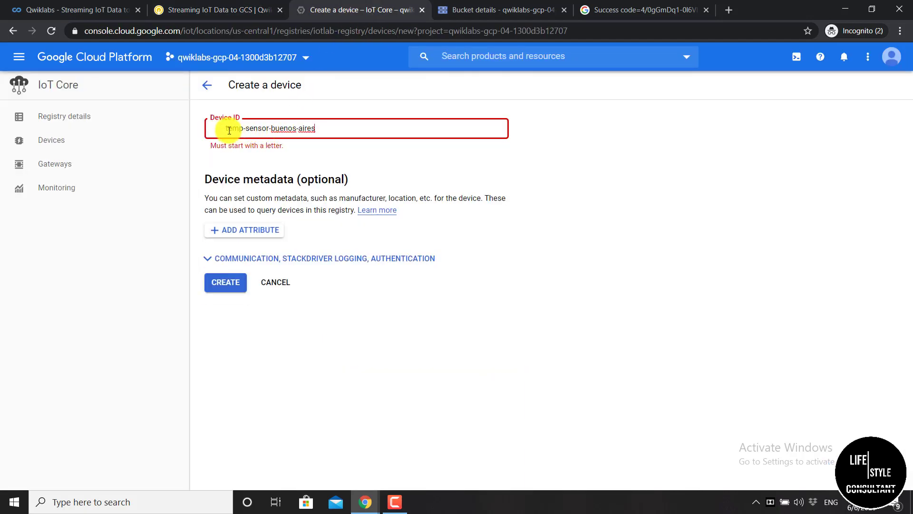
{"action": "left_click", "coordinate": [225, 130]}
{"action": "key", "text": "BackSpace"}
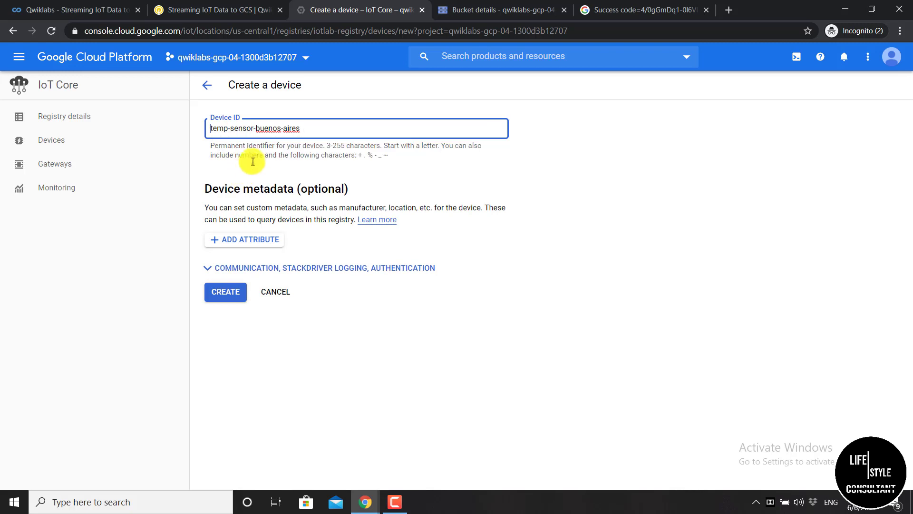
{"action": "left_click", "coordinate": [254, 158]}
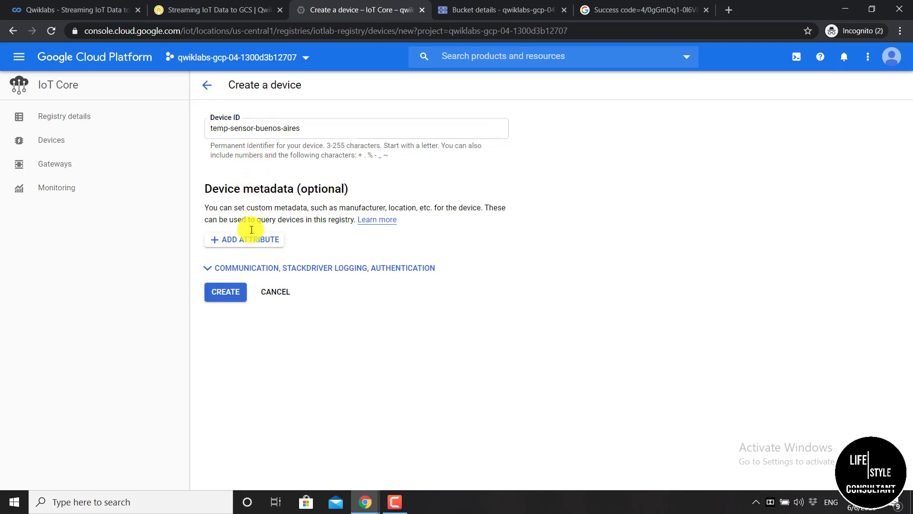
Expand the device's communication, logging and authentication options and choose RS256_X509 key format
{"action": "left_click", "coordinate": [247, 269]}
{"action": "scroll", "coordinate": [264, 281], "scroll_direction": "down", "scroll_amount": 2}
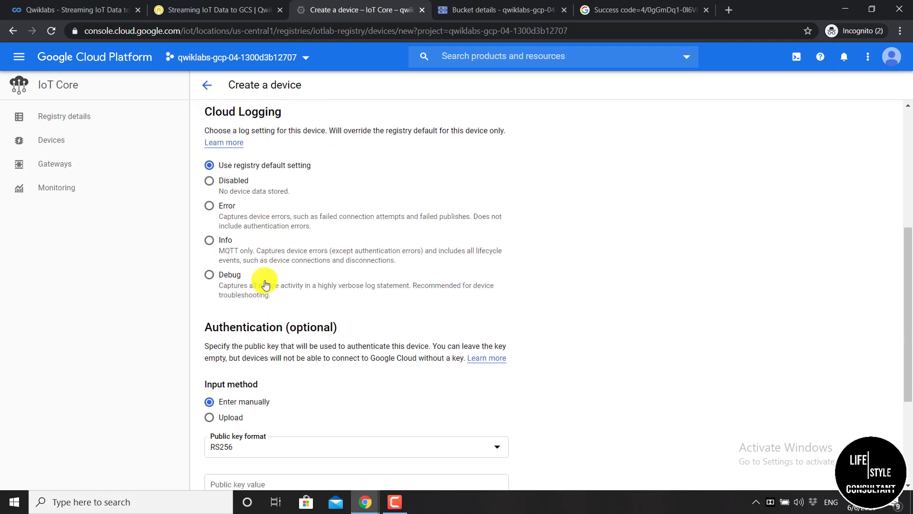
{"action": "scroll", "coordinate": [263, 271], "scroll_direction": "up", "scroll_amount": 2}
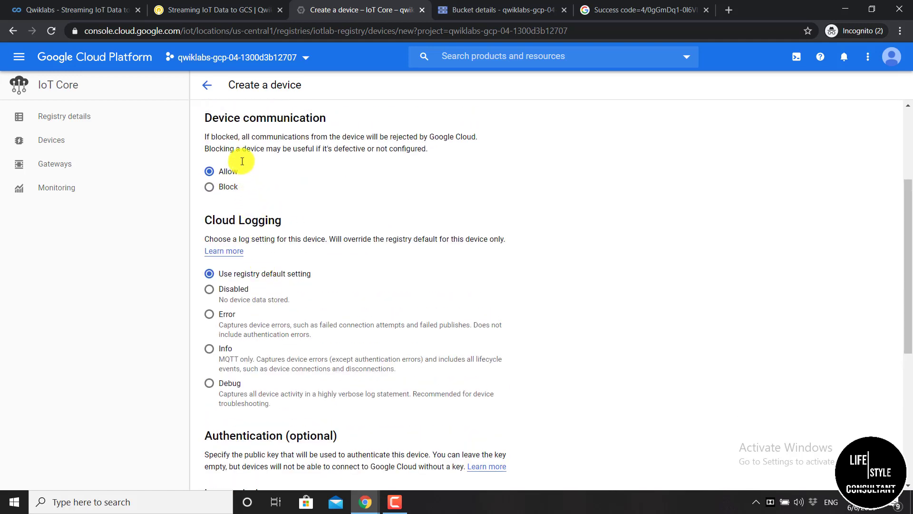
{"action": "scroll", "coordinate": [241, 160], "scroll_direction": "down", "scroll_amount": 5}
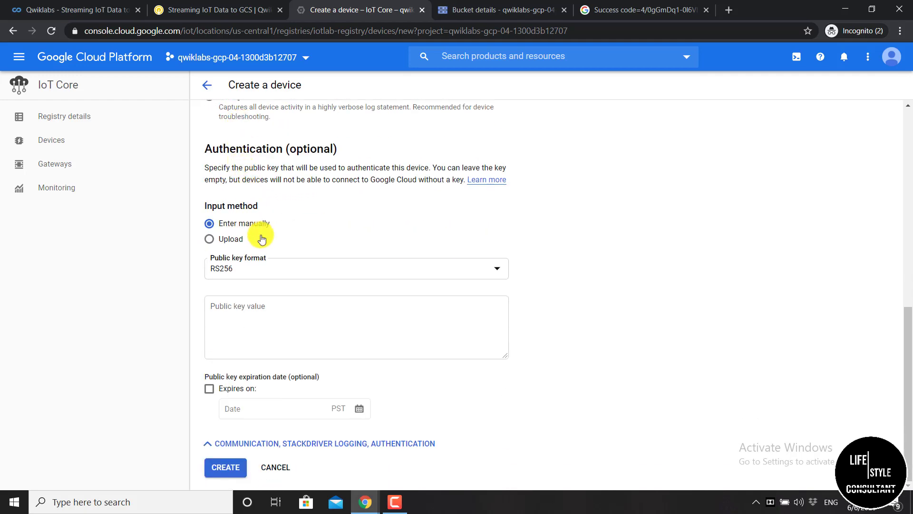
{"action": "left_click", "coordinate": [269, 272]}
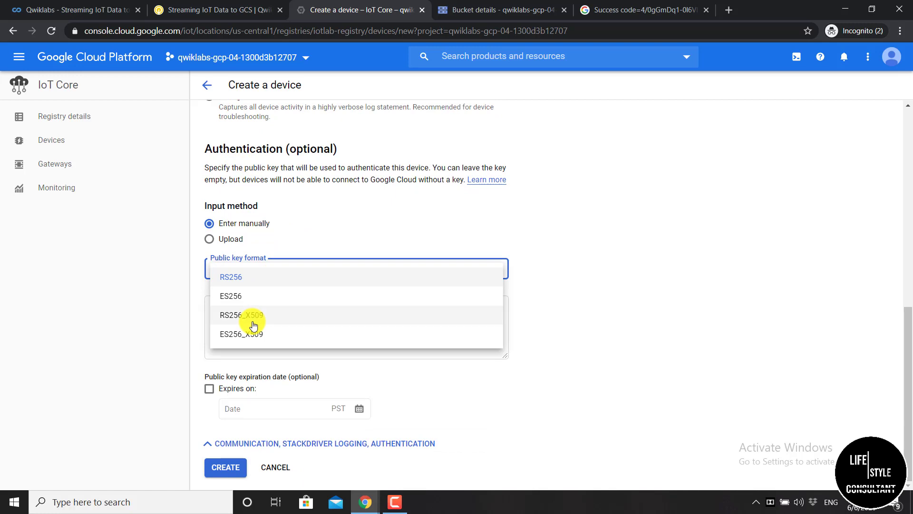
{"action": "left_click", "coordinate": [296, 314]}
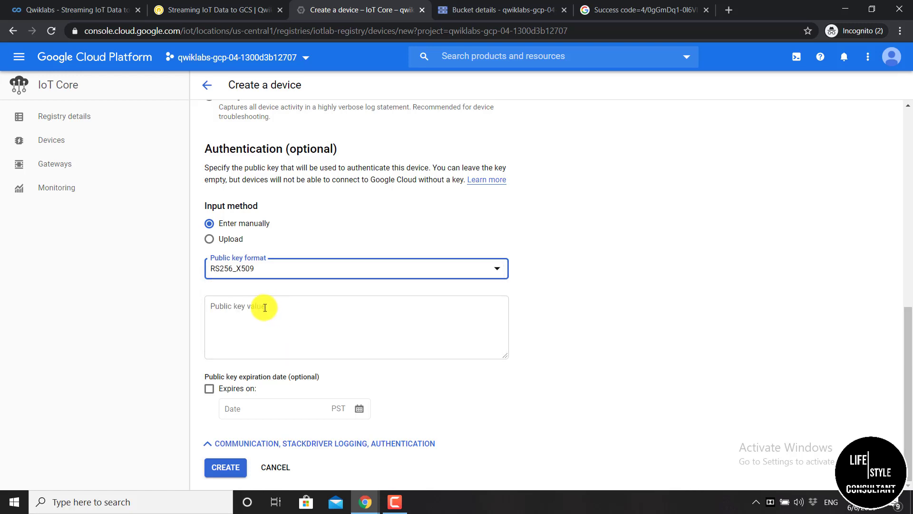
{"action": "left_click", "coordinate": [247, 307]}
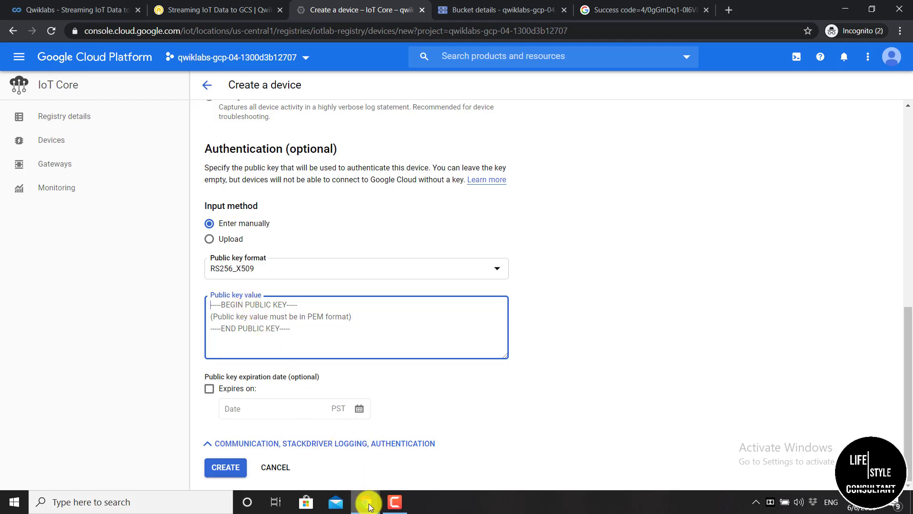
Delete the device ID text wrongly pasted into the Public key value box
{"action": "mouse_move", "coordinate": [369, 504]}
{"action": "left_click", "coordinate": [402, 452]}
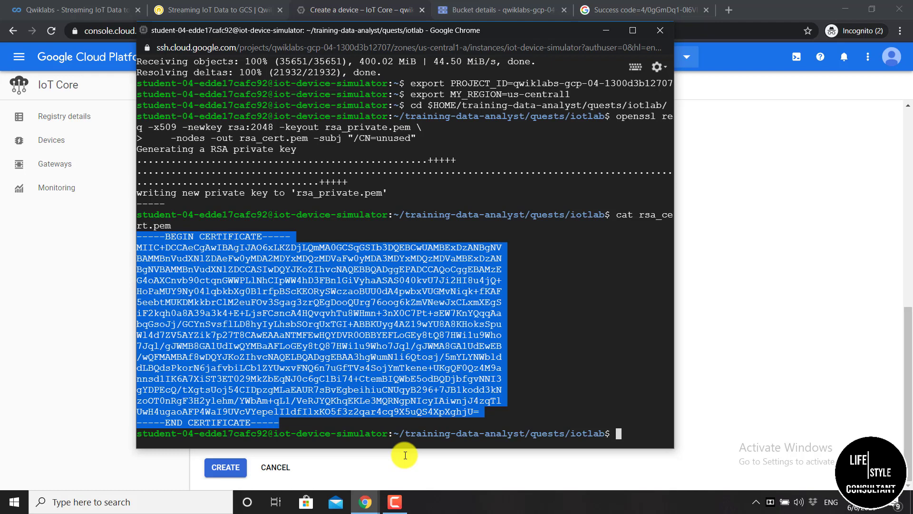
{"action": "left_click", "coordinate": [605, 31]}
{"action": "key", "text": "ctrl+v"}
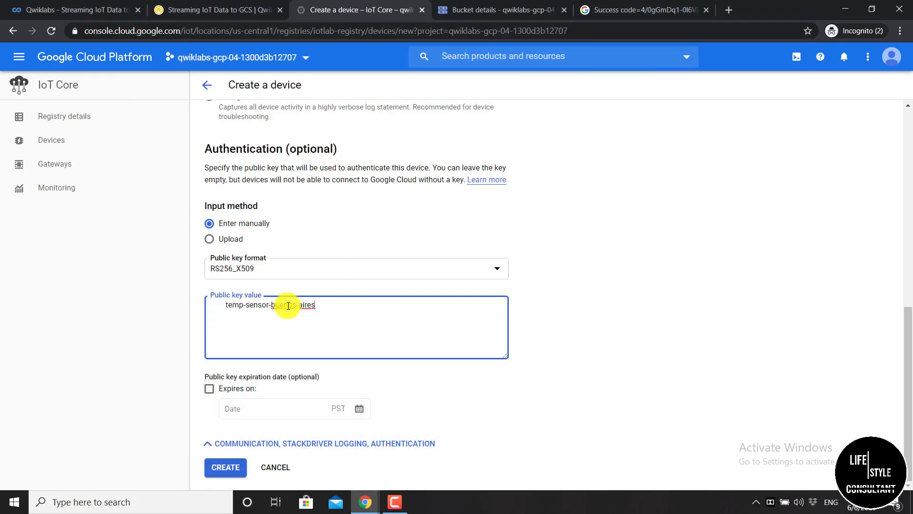
{"action": "left_click_drag", "start_coordinate": [305, 301], "coordinate": [233, 307]}
{"action": "left_click", "coordinate": [302, 308]}
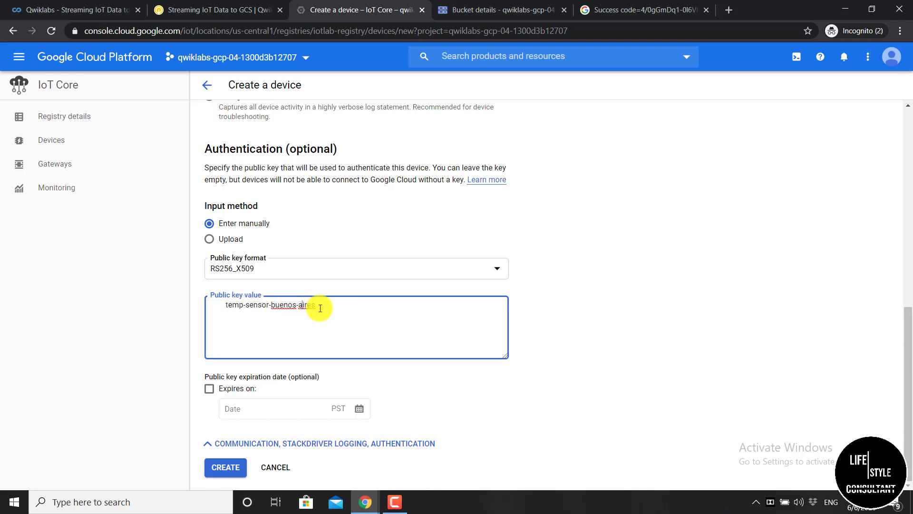
{"action": "left_click_drag", "start_coordinate": [320, 308], "coordinate": [221, 308]}
{"action": "key", "text": "BackSpace"}
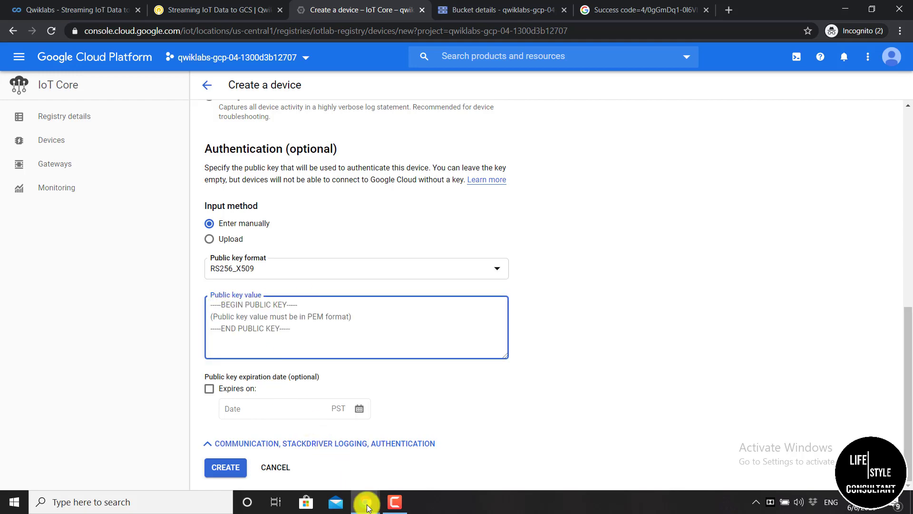
Select the certificate from BEGIN to END CERTIFICATE in the SSH terminal to copy it
{"action": "mouse_move", "coordinate": [364, 502]}
{"action": "left_click", "coordinate": [399, 464]}
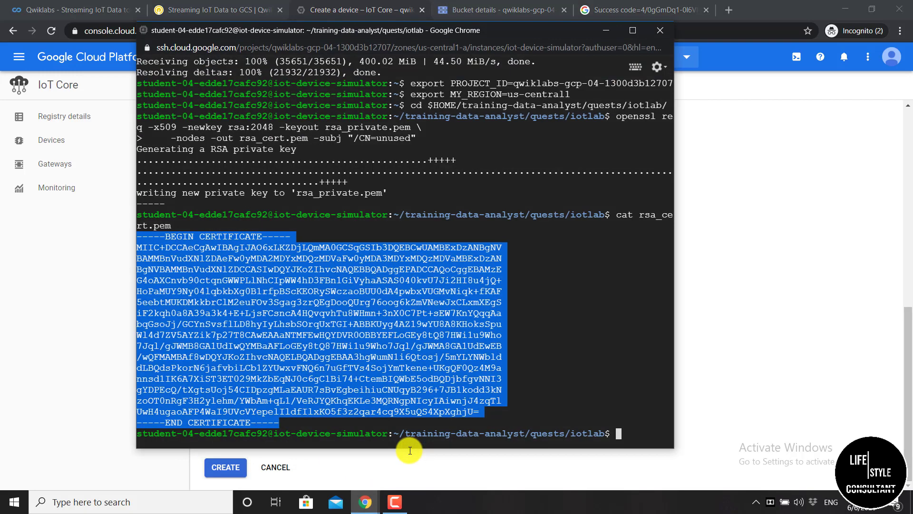
{"action": "type", "text": "~"}
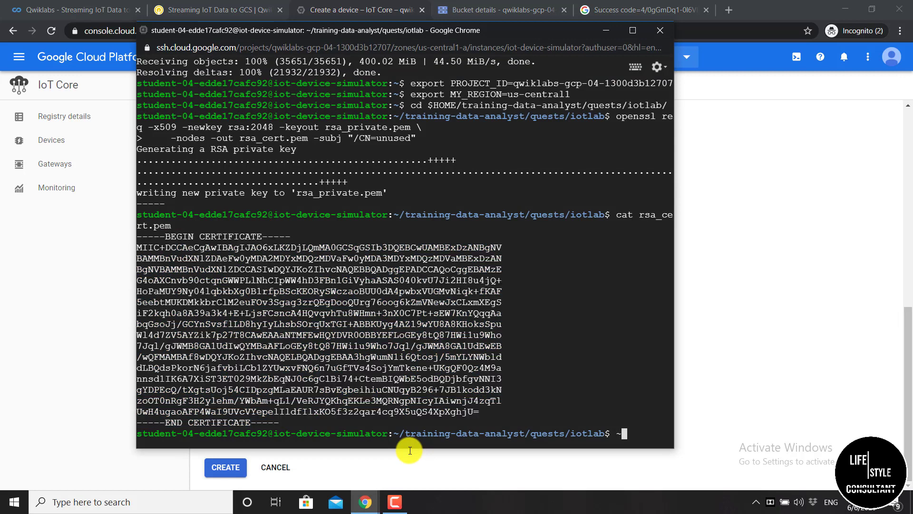
{"action": "left_click_drag", "start_coordinate": [285, 419], "coordinate": [135, 236]}
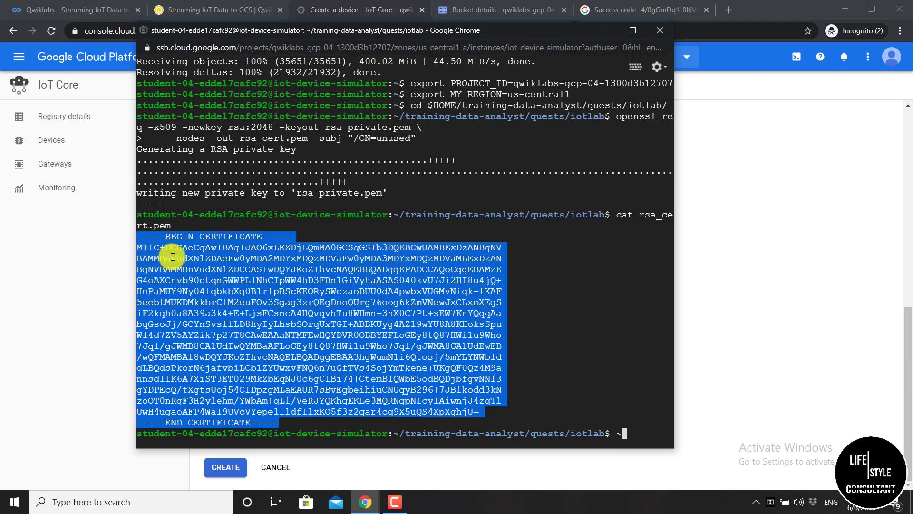
{"action": "left_click", "coordinate": [606, 30]}
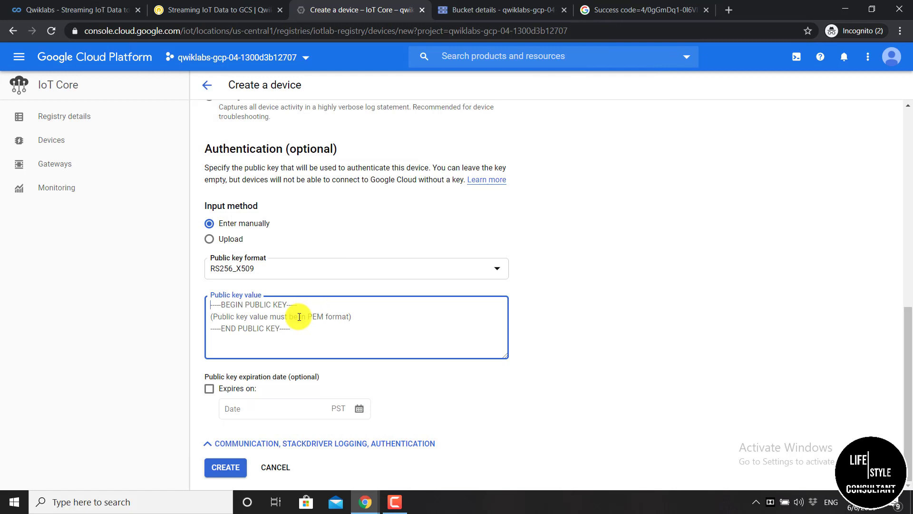
Paste the certificate as the public key, create the device, and go back to Devices
{"action": "key", "text": "ctrl+v"}
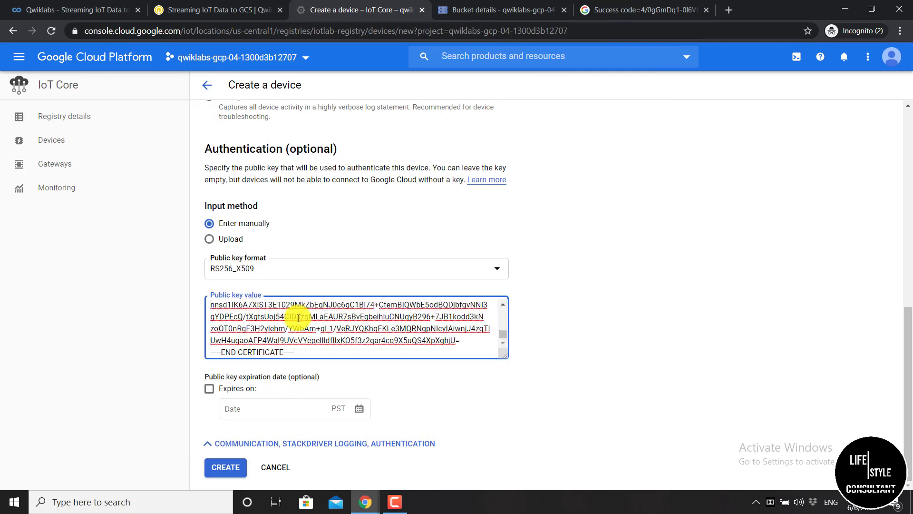
{"action": "left_click", "coordinate": [222, 469]}
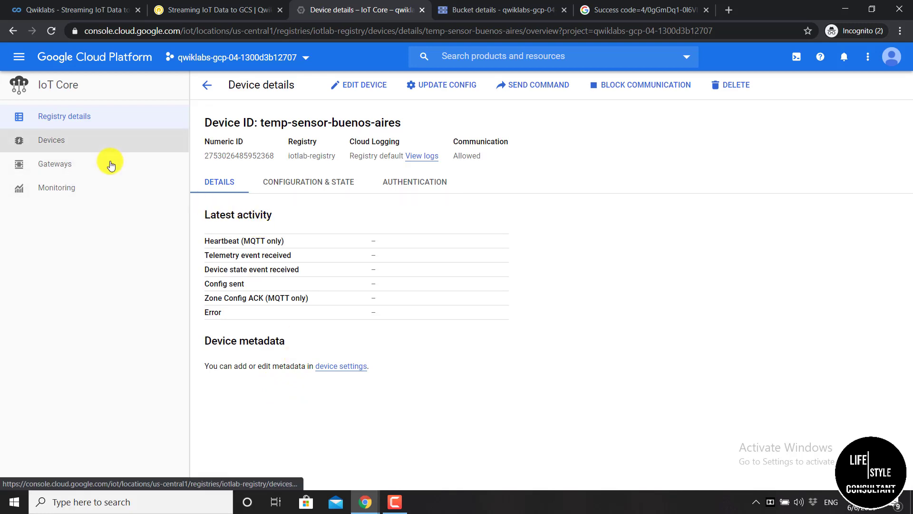
{"action": "left_click", "coordinate": [207, 85]}
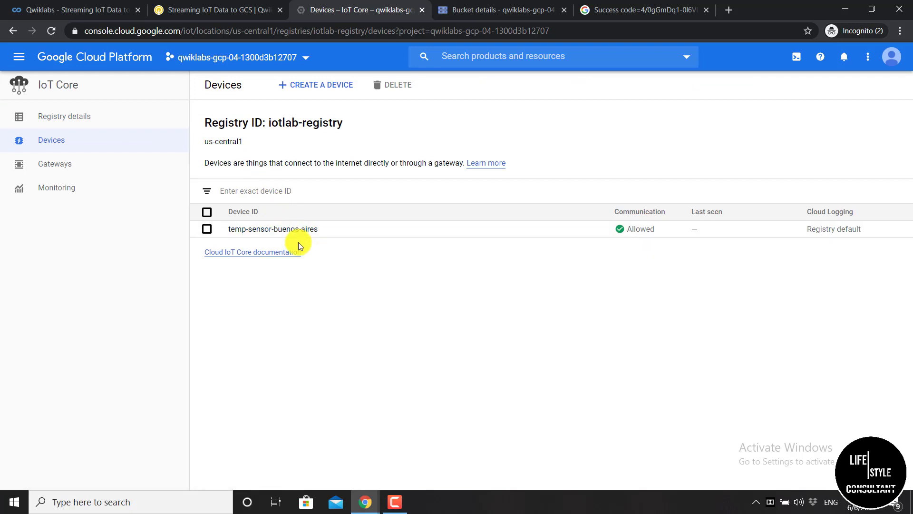
Start another device and enter temp-sensor-istanbul from the lab as its Device ID
{"action": "left_click", "coordinate": [316, 84]}
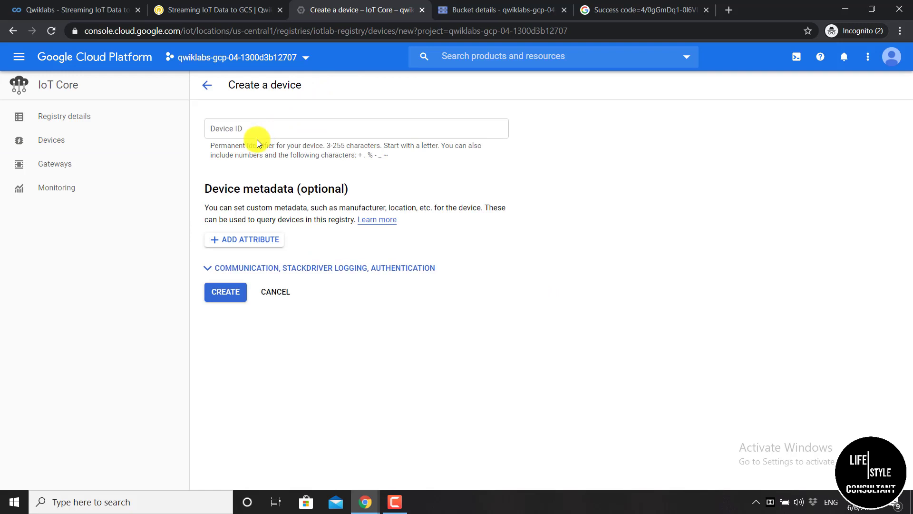
{"action": "left_click", "coordinate": [215, 8]}
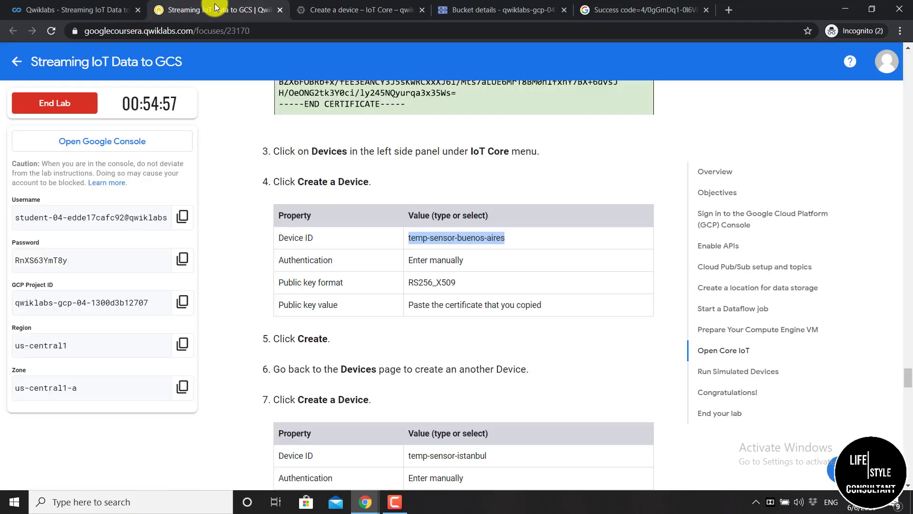
{"action": "scroll", "coordinate": [254, 43], "scroll_direction": "down", "scroll_amount": 3}
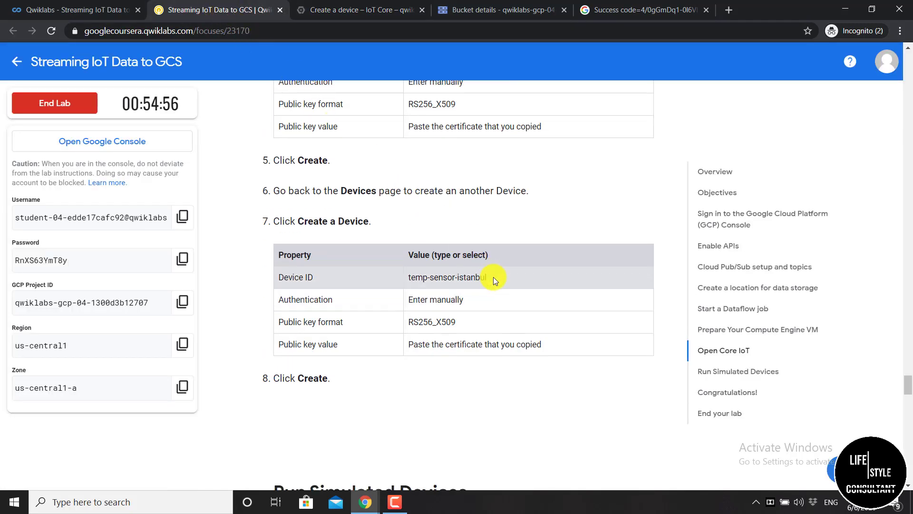
{"action": "left_click_drag", "start_coordinate": [493, 277], "coordinate": [408, 279]}
{"action": "right_click", "coordinate": [408, 278]}
{"action": "left_click", "coordinate": [453, 286]}
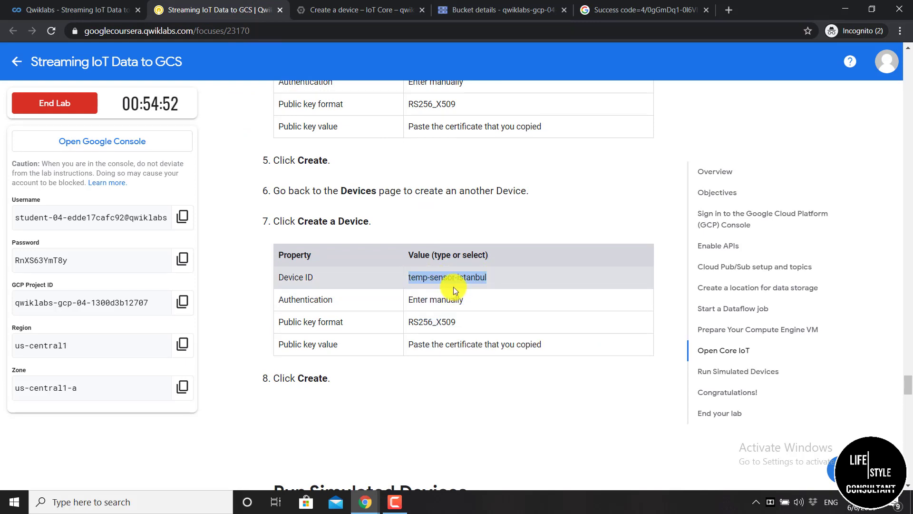
{"action": "left_click", "coordinate": [352, 5]}
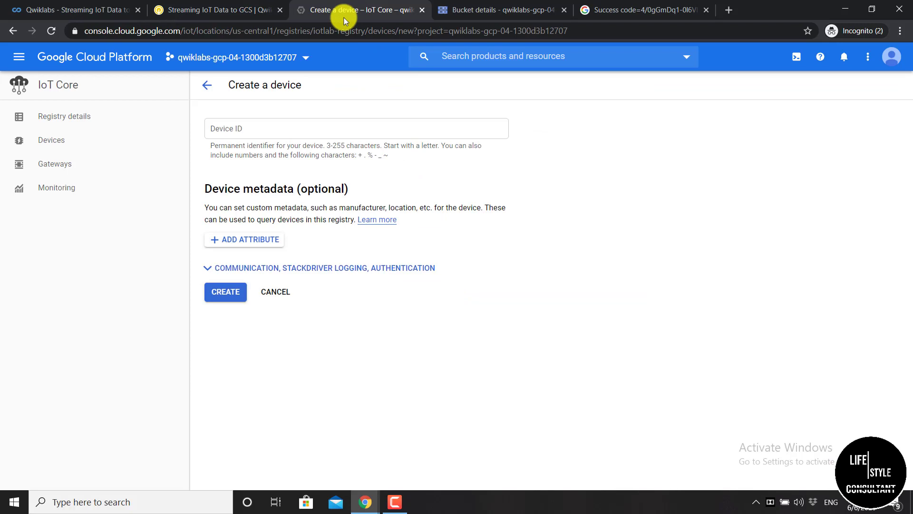
{"action": "left_click", "coordinate": [263, 133]}
{"action": "key", "text": "ctrl+v"}
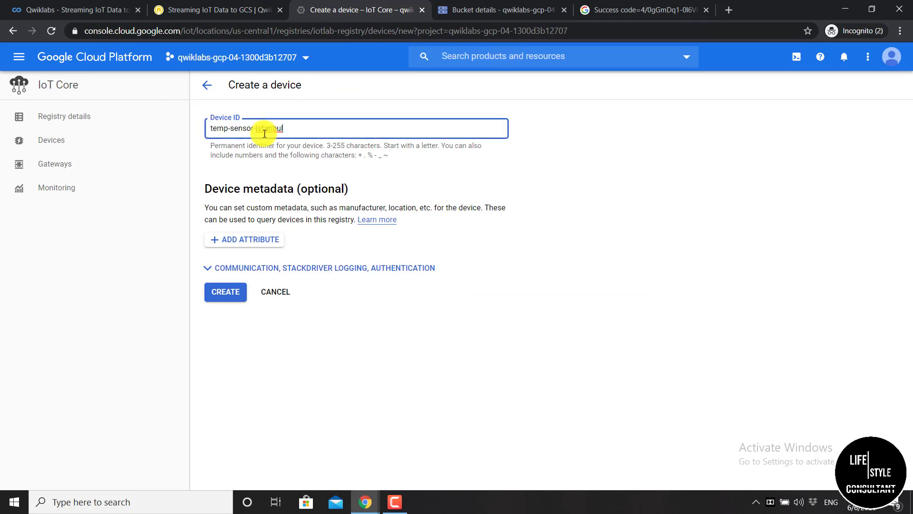
{"action": "left_click", "coordinate": [263, 164]}
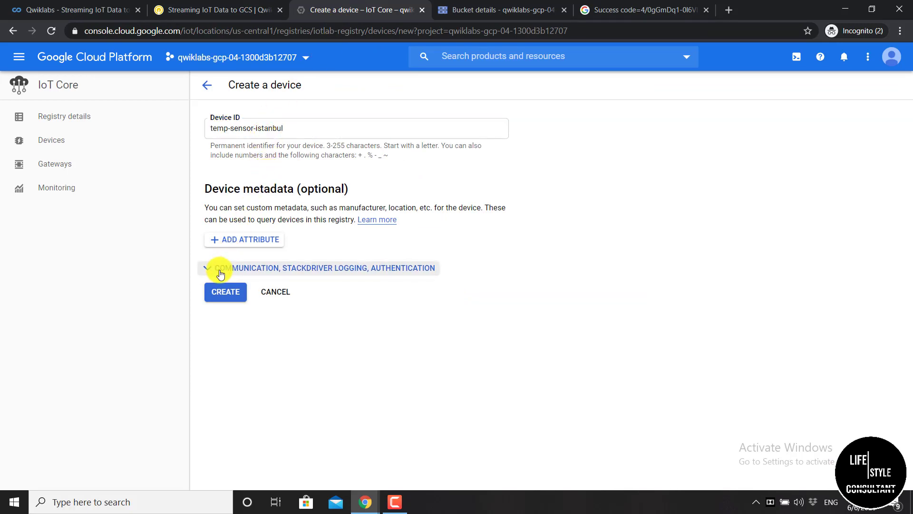
Expand the device's advanced options and set the public key format to RS256_X509
{"action": "left_click", "coordinate": [271, 265]}
{"action": "scroll", "coordinate": [274, 269], "scroll_direction": "down", "scroll_amount": 4}
{"action": "scroll", "coordinate": [274, 268], "scroll_direction": "down", "scroll_amount": 6}
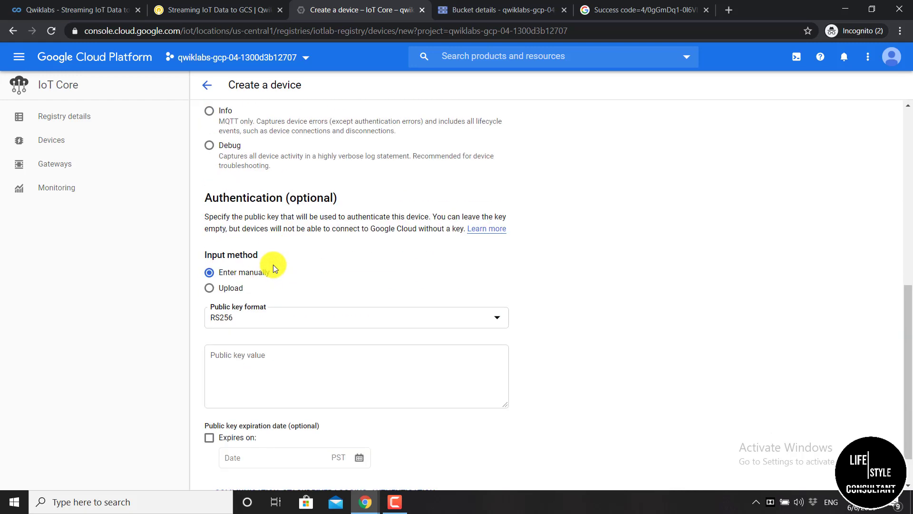
{"action": "scroll", "coordinate": [273, 264], "scroll_direction": "up", "scroll_amount": 6}
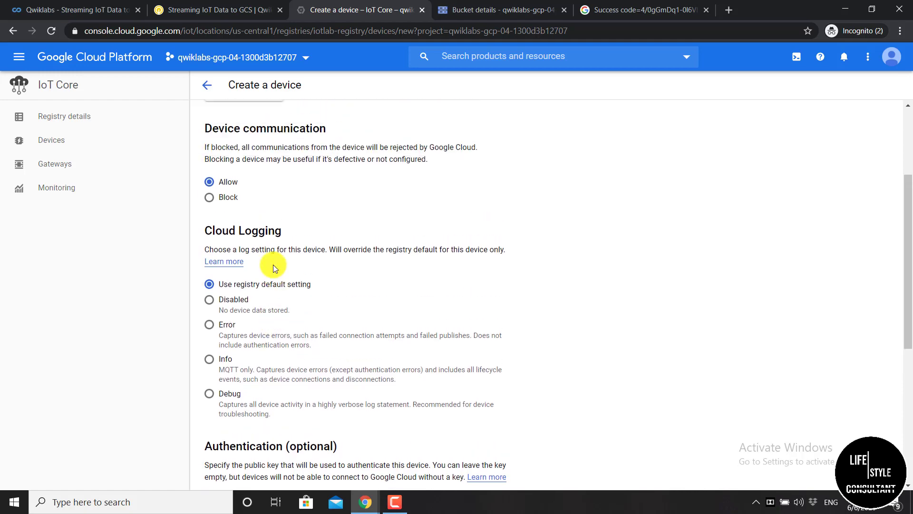
{"action": "scroll", "coordinate": [273, 264], "scroll_direction": "down", "scroll_amount": 2}
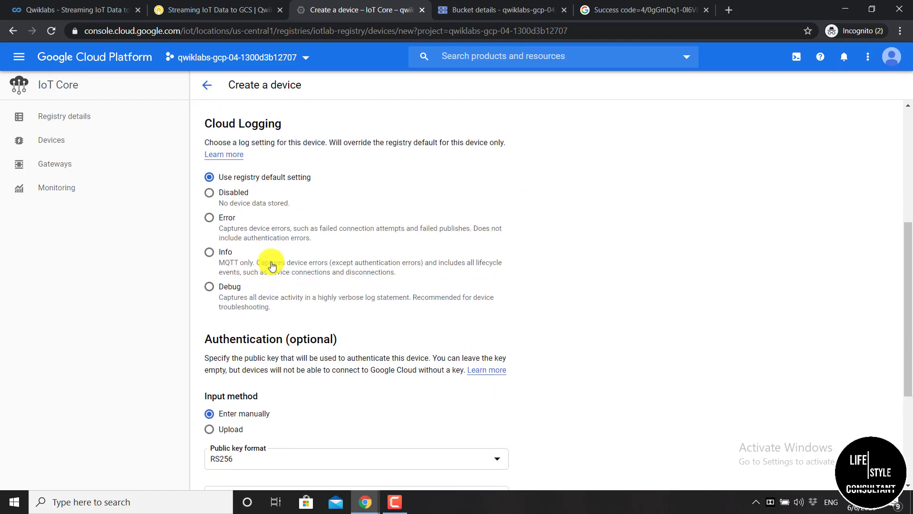
{"action": "scroll", "coordinate": [272, 266], "scroll_direction": "up", "scroll_amount": 2}
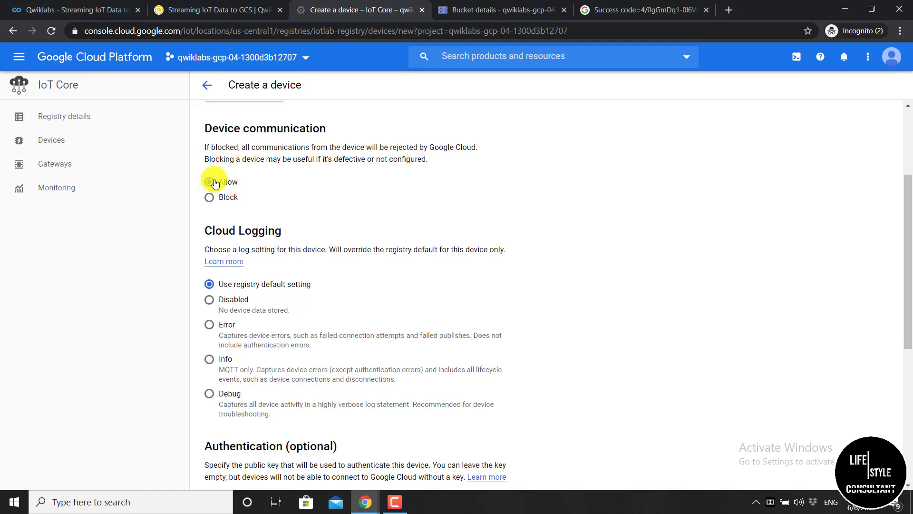
{"action": "scroll", "coordinate": [215, 180], "scroll_direction": "down", "scroll_amount": 4}
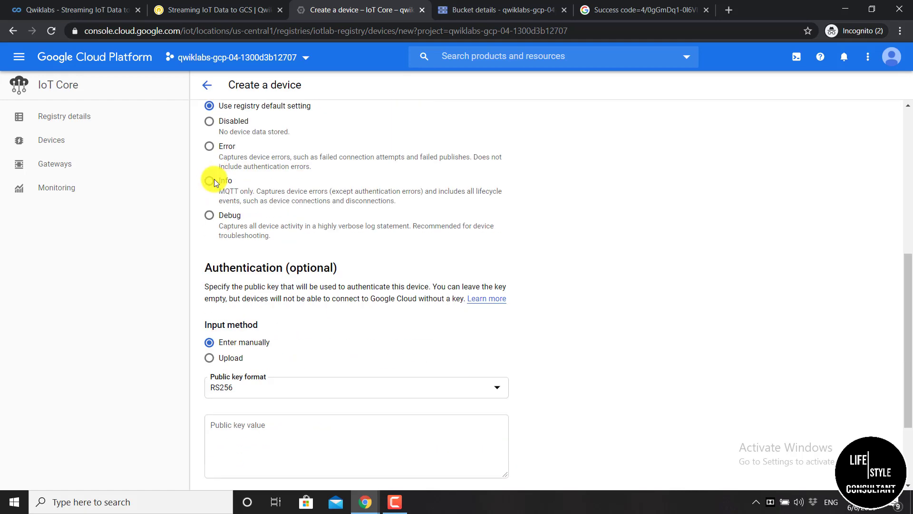
{"action": "scroll", "coordinate": [215, 180], "scroll_direction": "down", "scroll_amount": 3}
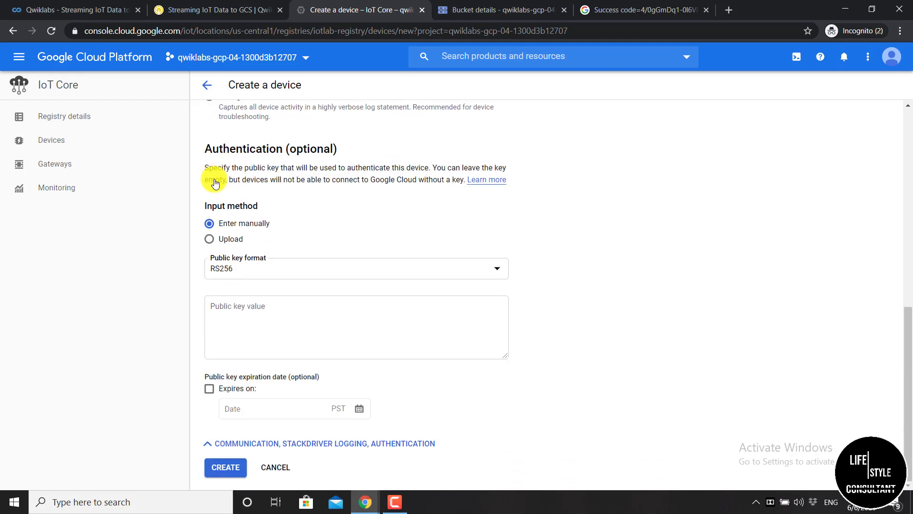
{"action": "left_click", "coordinate": [295, 270]}
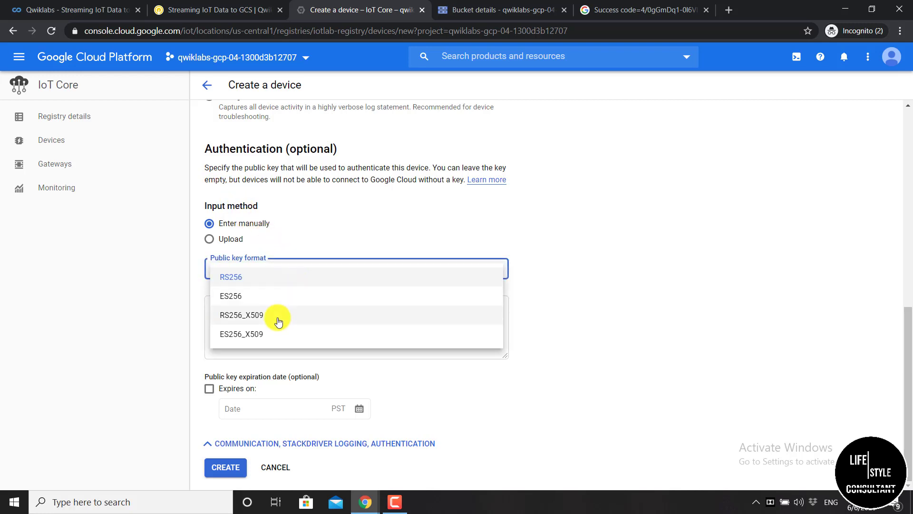
{"action": "left_click", "coordinate": [278, 317]}
{"action": "left_click", "coordinate": [279, 318]}
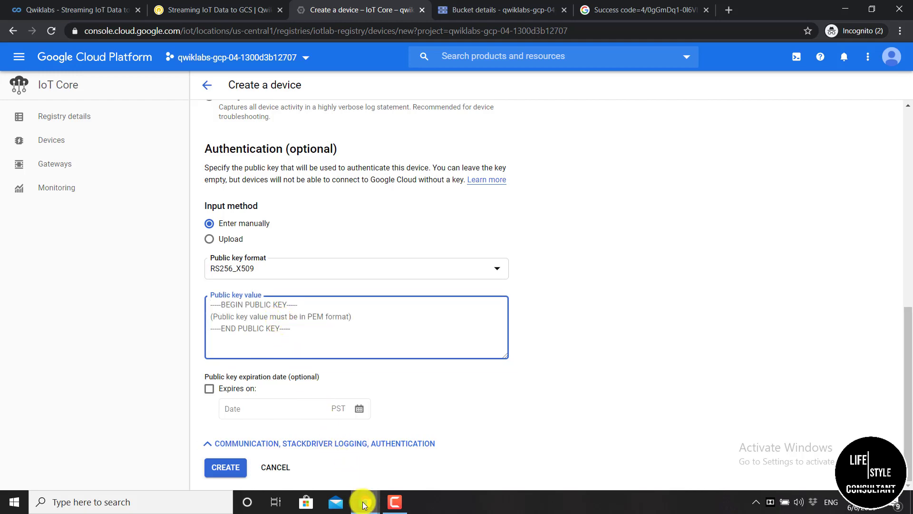
Create device temp-sensor-istanbul with the certificate copied from the SSH terminal, then return to the Devices list
{"action": "mouse_move", "coordinate": [363, 503]}
{"action": "left_click", "coordinate": [398, 458]}
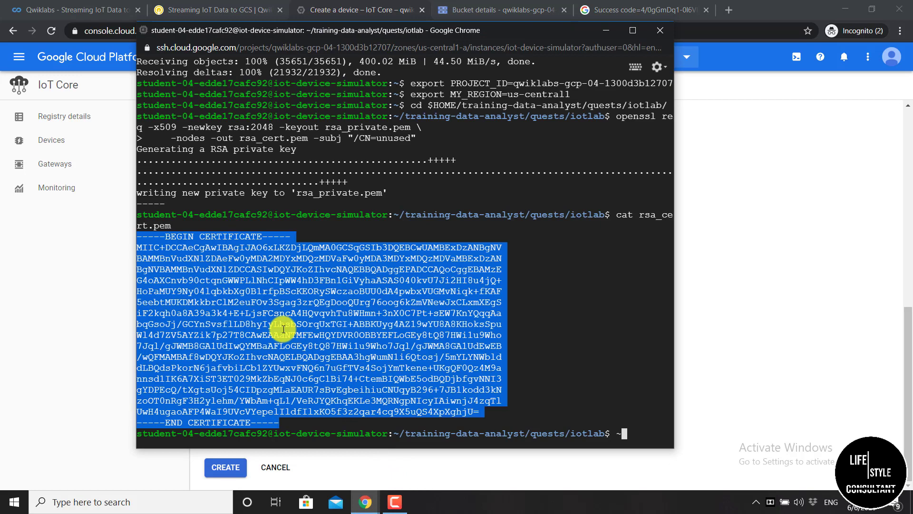
{"action": "left_click", "coordinate": [605, 29]}
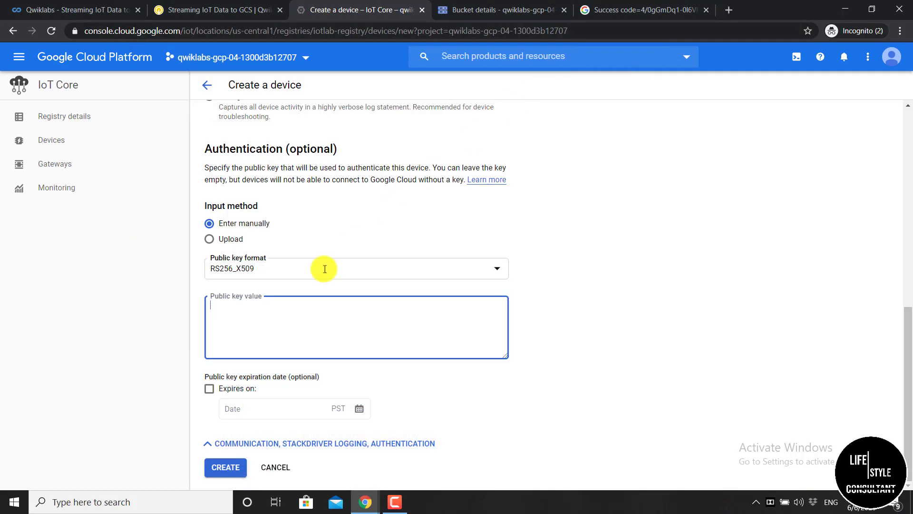
{"action": "key", "text": "ctrl+v"}
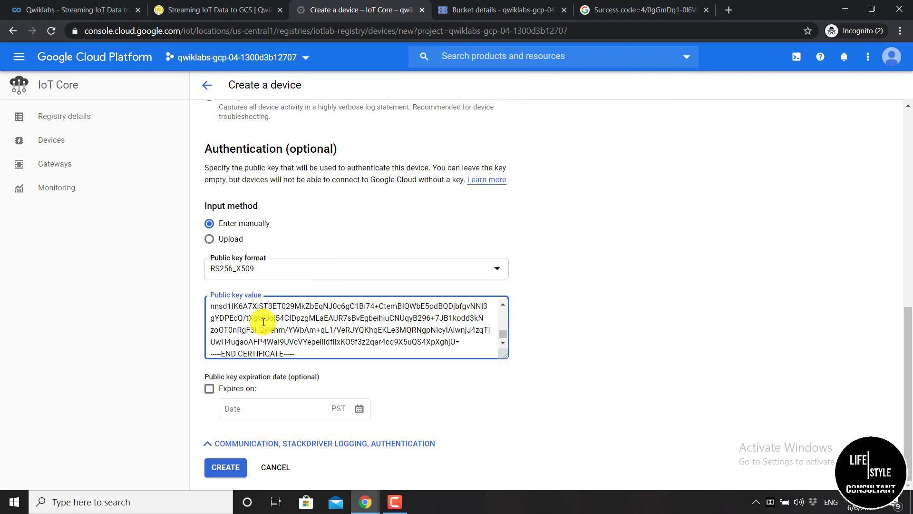
{"action": "left_click", "coordinate": [222, 468]}
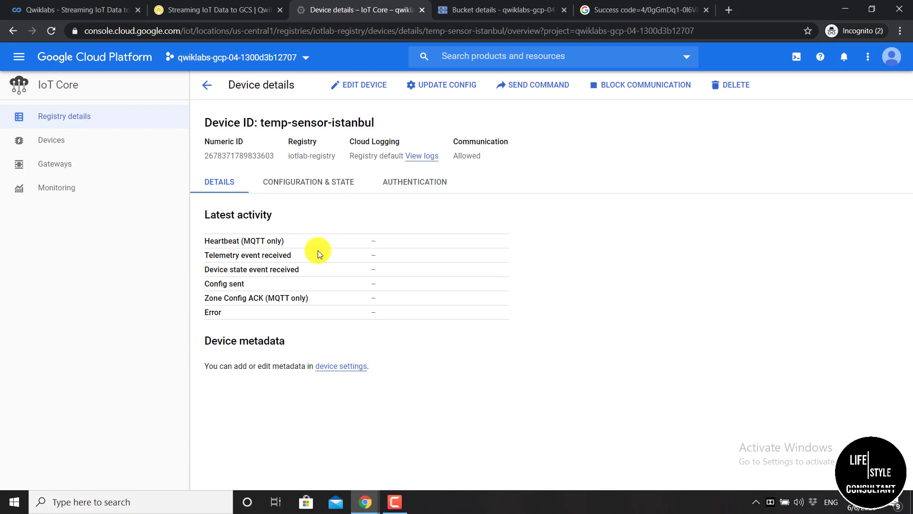
{"action": "left_click", "coordinate": [208, 86]}
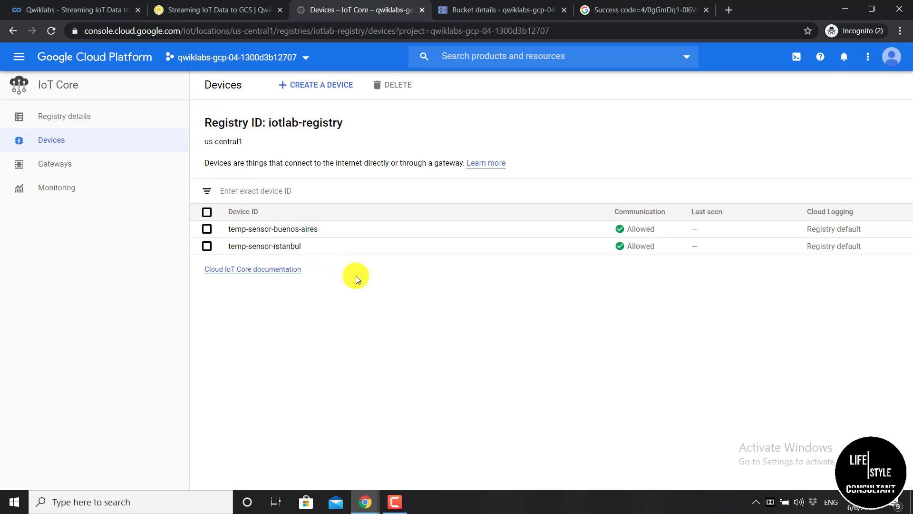
Copy the cd/wget certificate download command block from the Qwiklabs instructions
{"action": "left_click", "coordinate": [224, 10]}
{"action": "scroll", "coordinate": [367, 306], "scroll_direction": "down", "scroll_amount": 5}
{"action": "scroll", "coordinate": [367, 307], "scroll_direction": "down", "scroll_amount": 3}
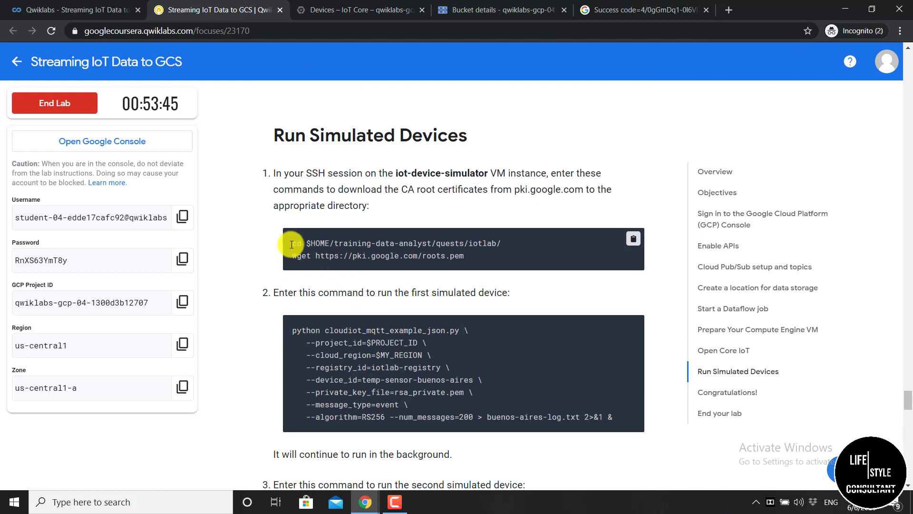
{"action": "left_click", "coordinate": [631, 240]}
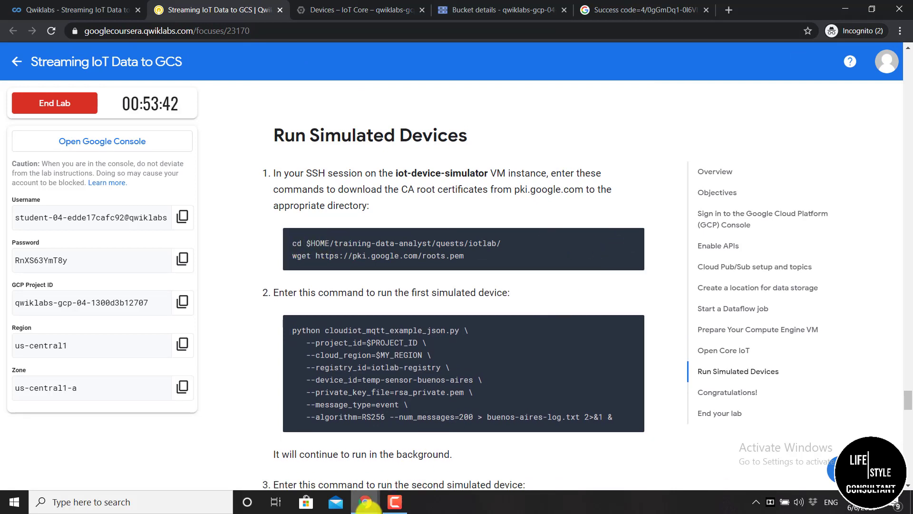
Paste and run the certificate download commands in the SSH terminal's iotlab folder
{"action": "mouse_move", "coordinate": [385, 501]}
{"action": "left_click", "coordinate": [406, 471]}
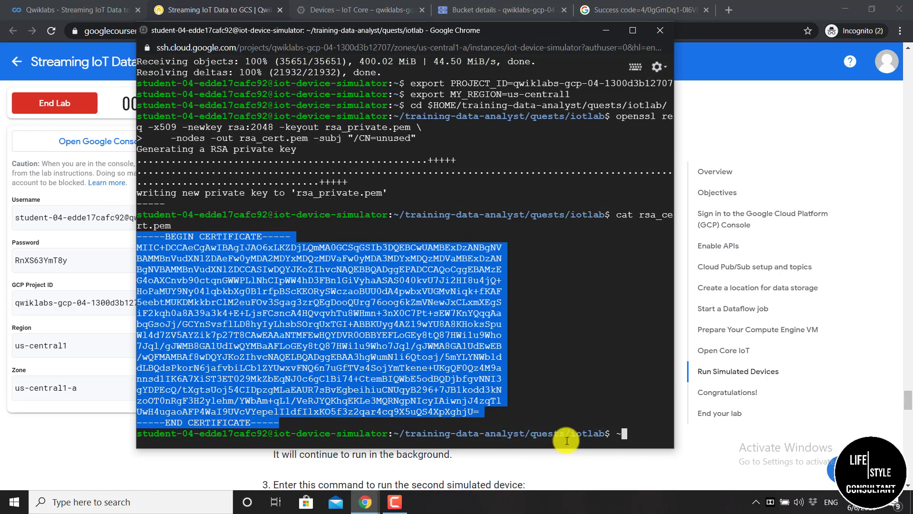
{"action": "left_click", "coordinate": [629, 428]}
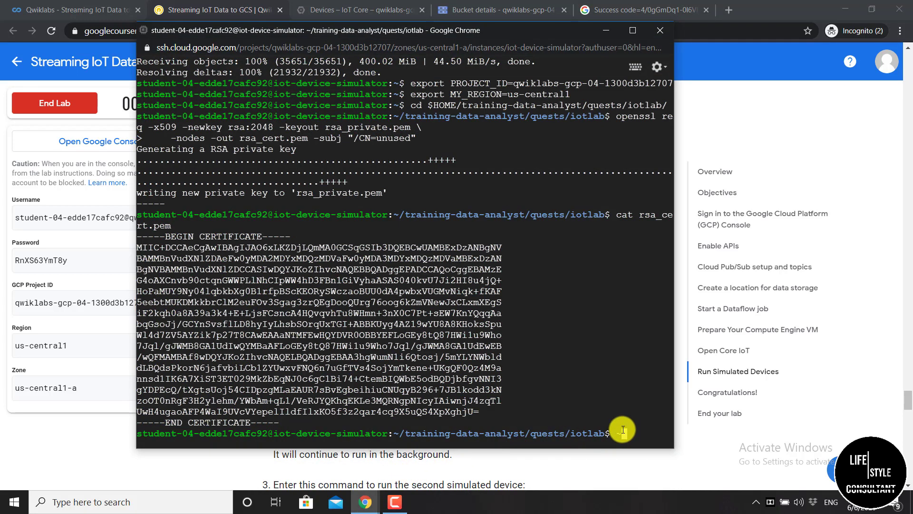
{"action": "type", "text": "~"}
{"action": "key", "text": "ctrl+v"}
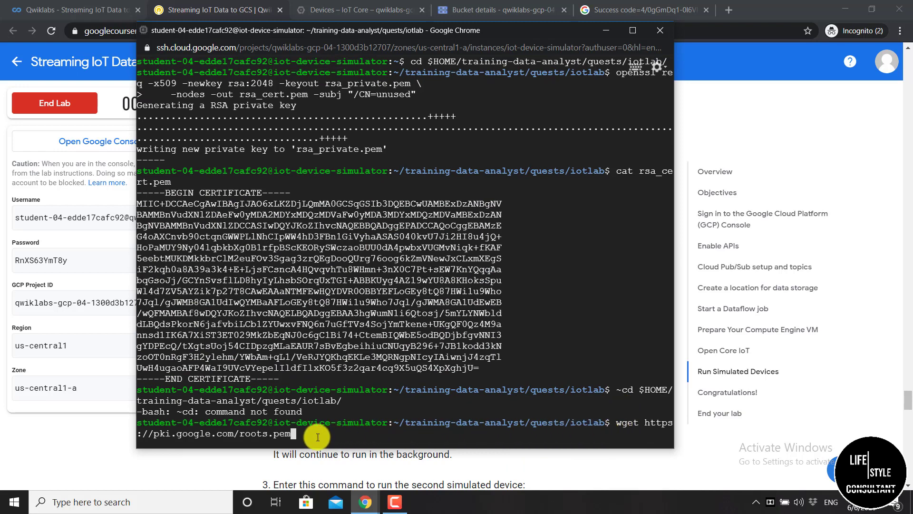
{"action": "key", "text": "ctrl+v"}
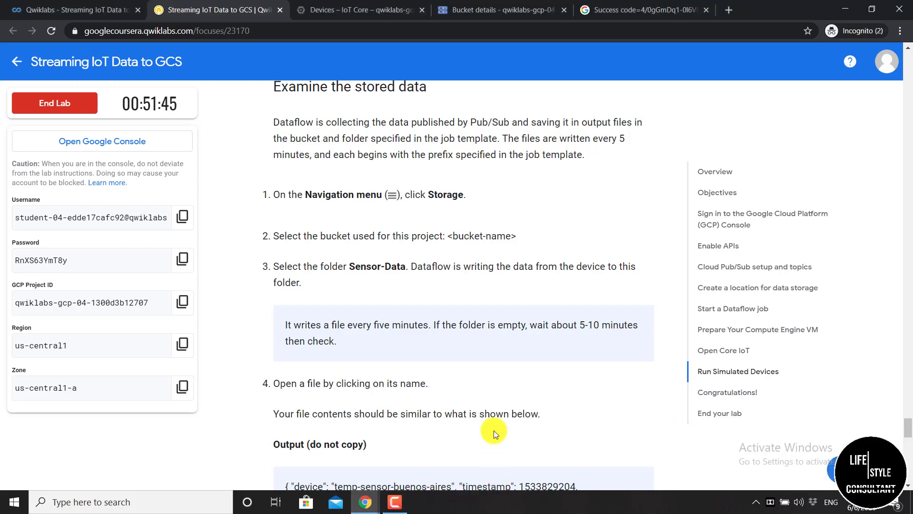
Search the console for 'storage' and open the Storage browser
{"action": "left_click", "coordinate": [476, 10]}
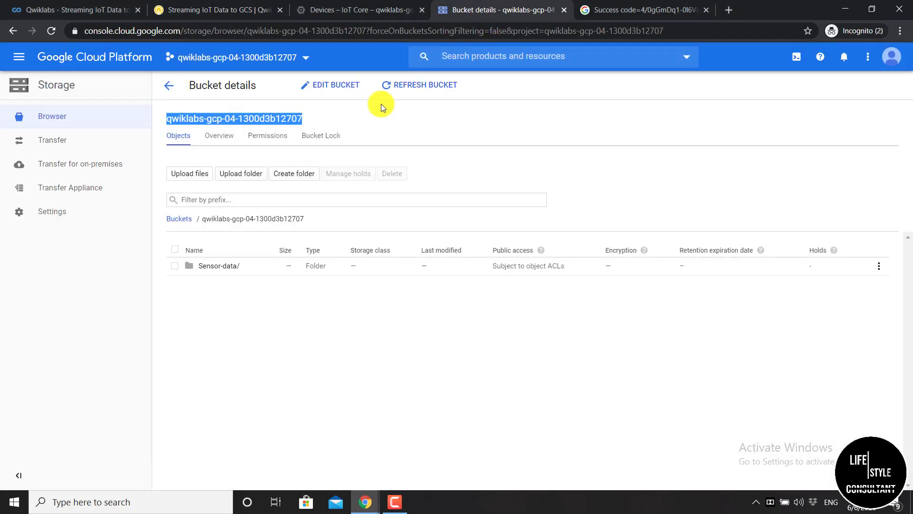
{"action": "left_click", "coordinate": [377, 8]}
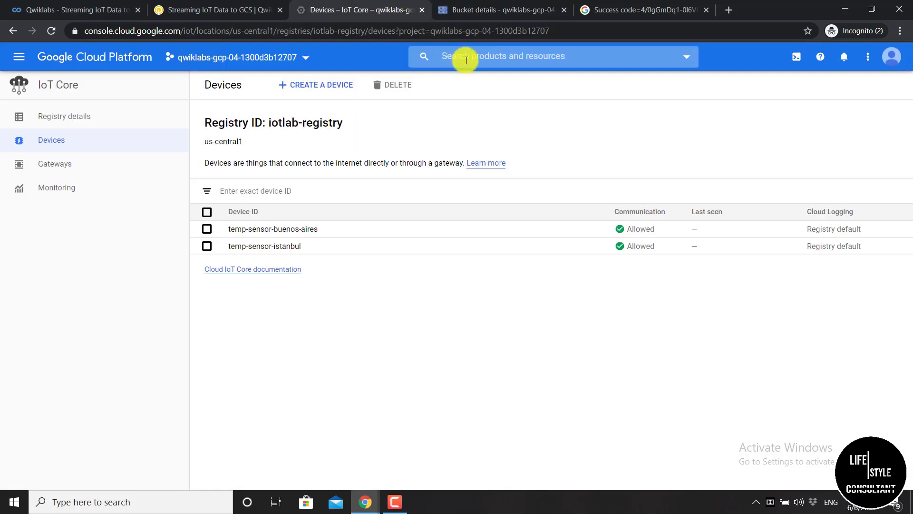
{"action": "left_click", "coordinate": [466, 59]}
{"action": "type", "text": "st"}
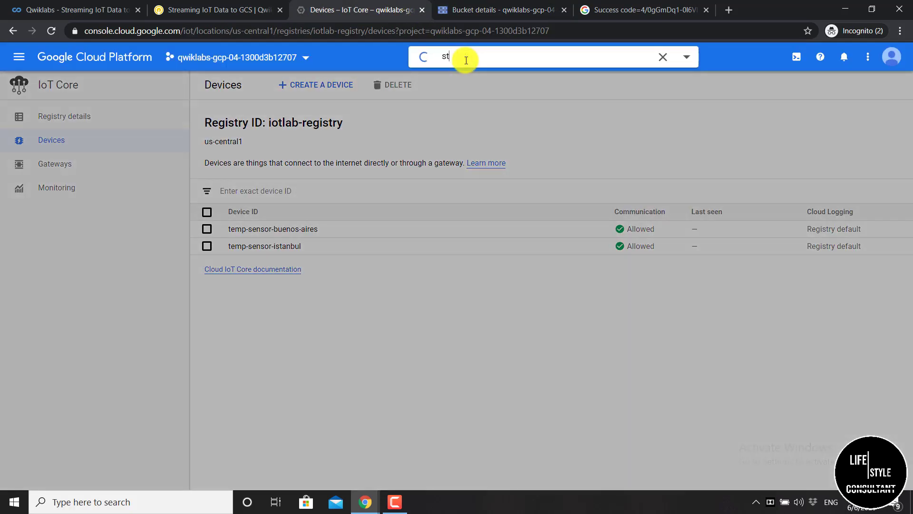
{"action": "type", "text": "orage"}
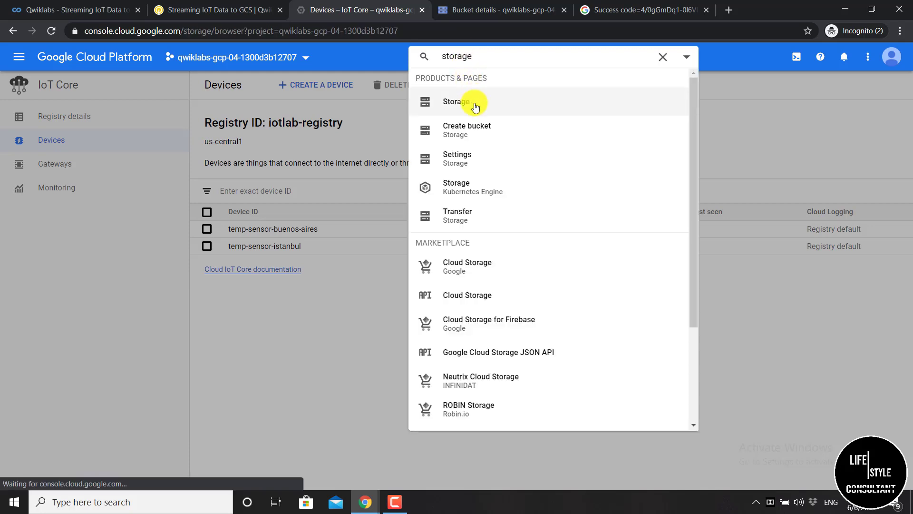
{"action": "left_click", "coordinate": [474, 101]}
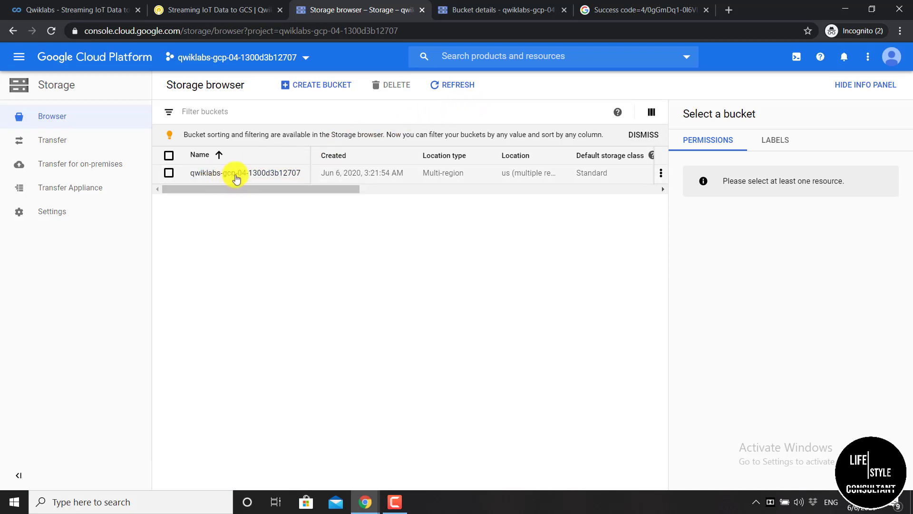
Open the project bucket's Sensor-data folder, find it still empty, and return to the lab instructions
{"action": "left_click", "coordinate": [251, 173]}
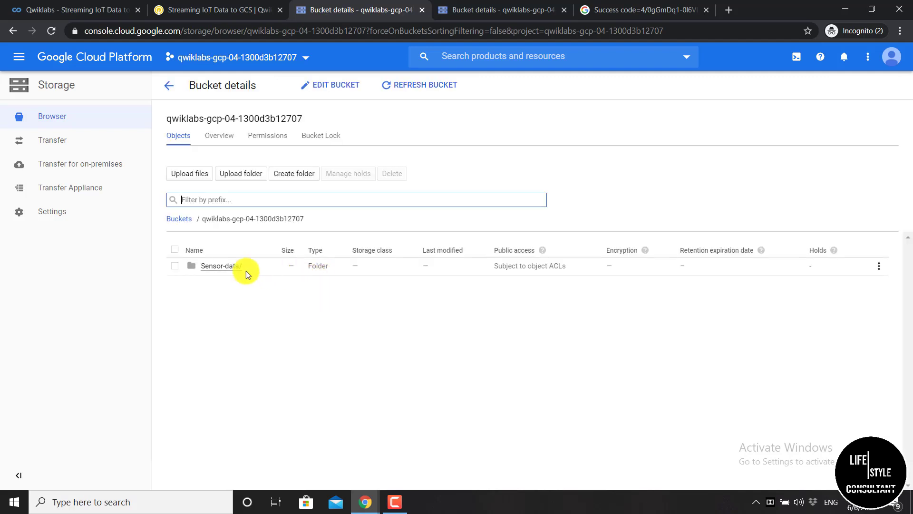
{"action": "left_click", "coordinate": [224, 269]}
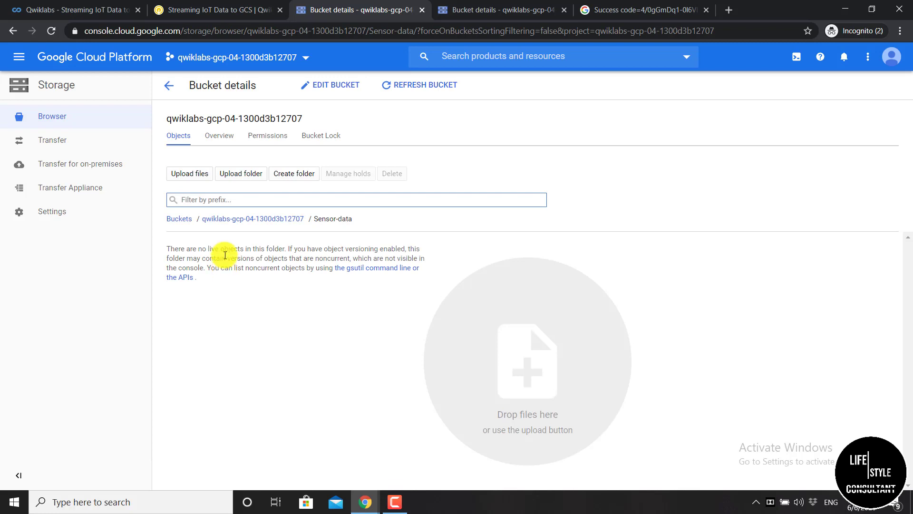
{"action": "left_click", "coordinate": [225, 14]}
{"action": "scroll", "coordinate": [351, 358], "scroll_direction": "down", "scroll_amount": 3}
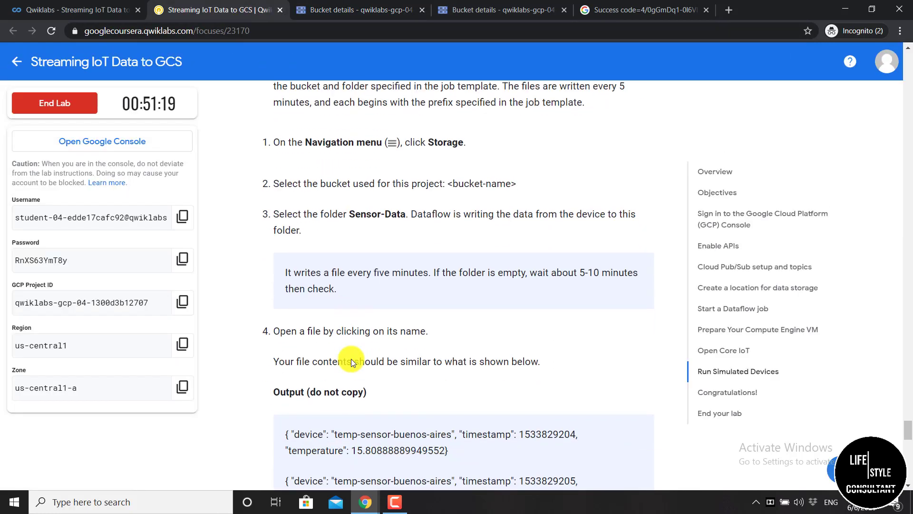
{"action": "scroll", "coordinate": [351, 358], "scroll_direction": "up", "scroll_amount": 2}
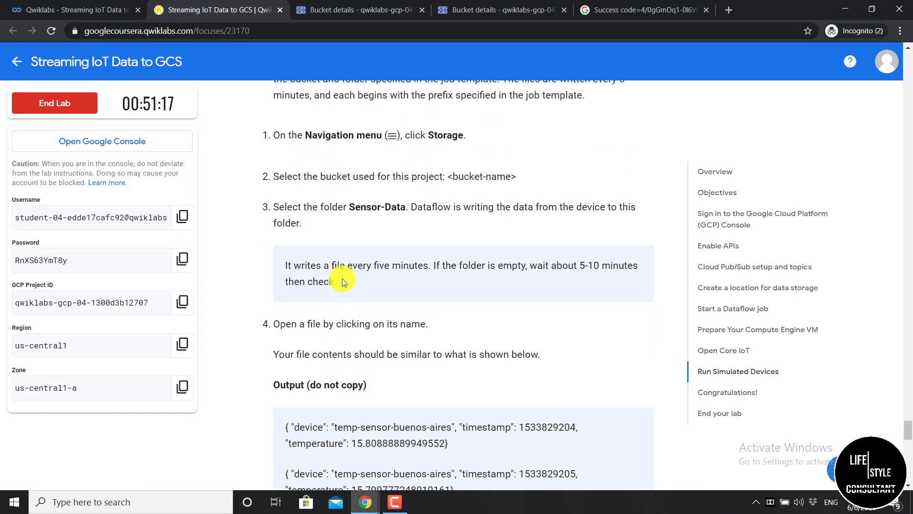
{"action": "left_click_drag", "start_coordinate": [285, 263], "coordinate": [350, 275]}
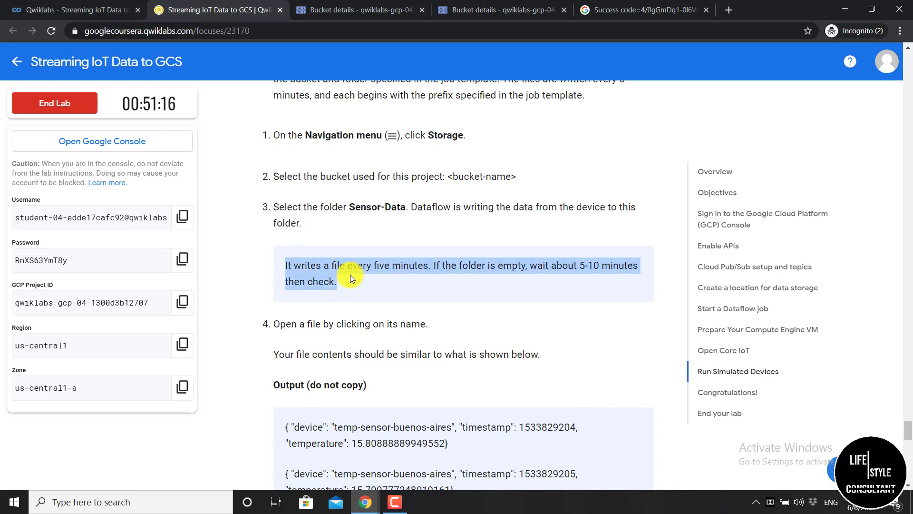
{"action": "left_click", "coordinate": [364, 278]}
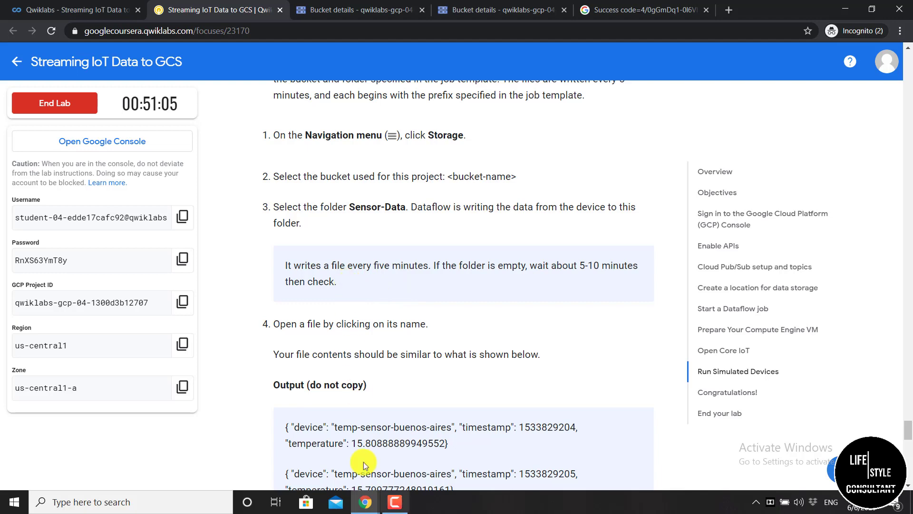
{"action": "mouse_move", "coordinate": [379, 492]}
{"action": "left_click", "coordinate": [421, 453]}
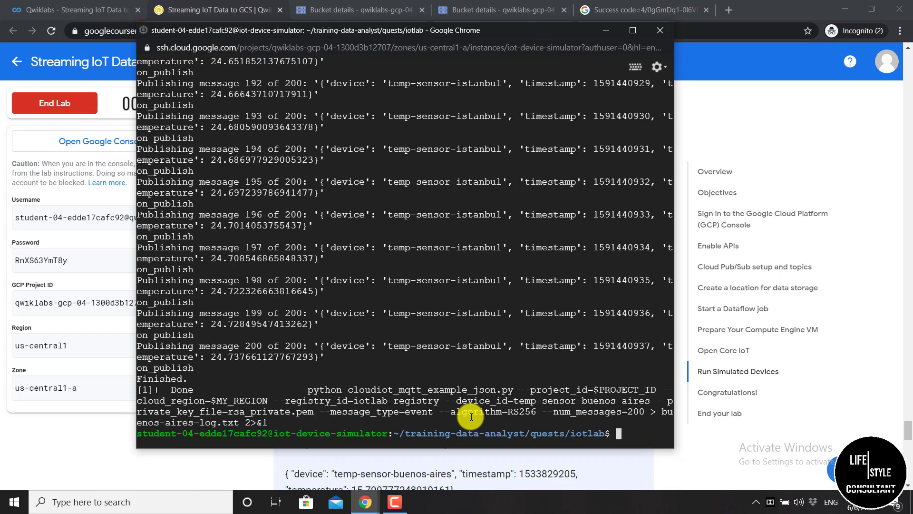
{"action": "left_click", "coordinate": [605, 32]}
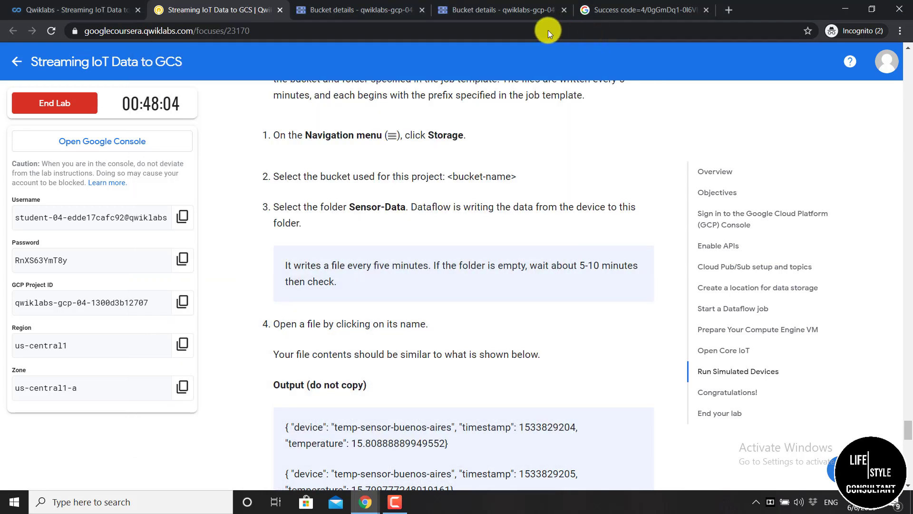
Reopen the bucket's Sensor-data folder and refresh it, confirming it is still empty
{"action": "left_click", "coordinate": [348, 8]}
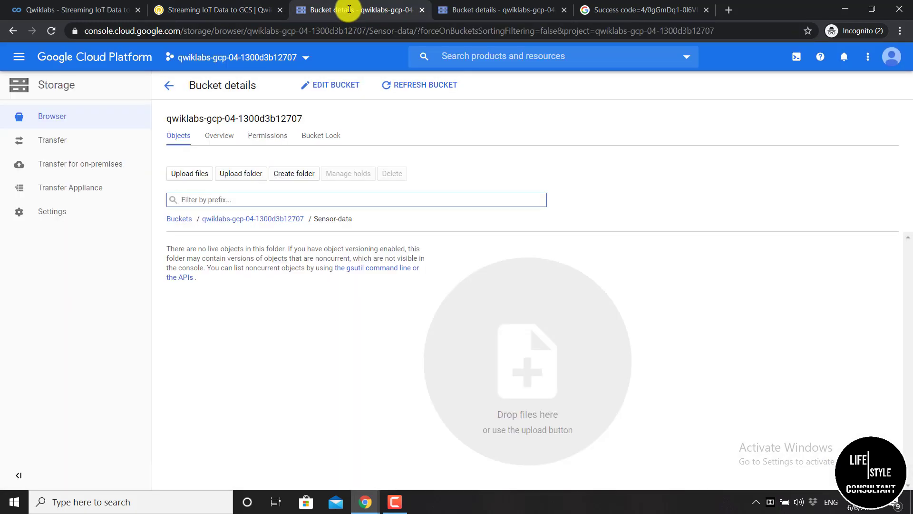
{"action": "left_click", "coordinate": [56, 116]}
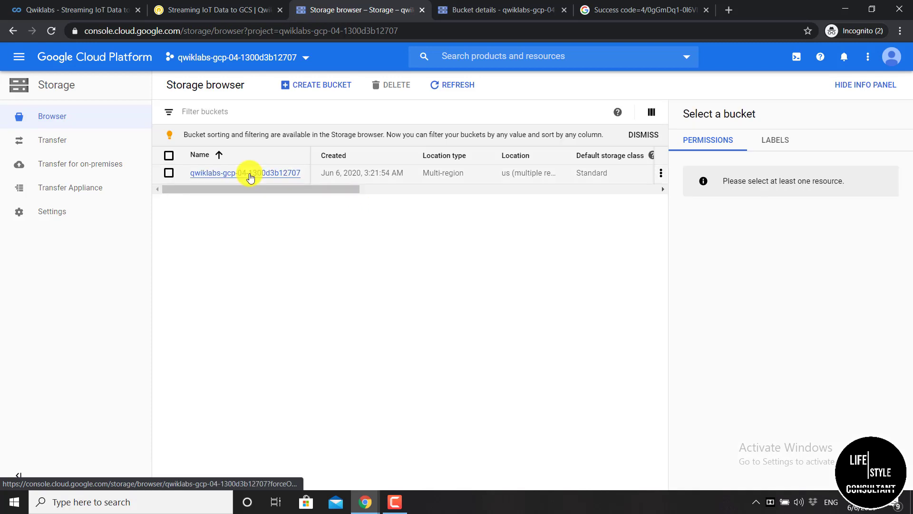
{"action": "left_click", "coordinate": [250, 177]}
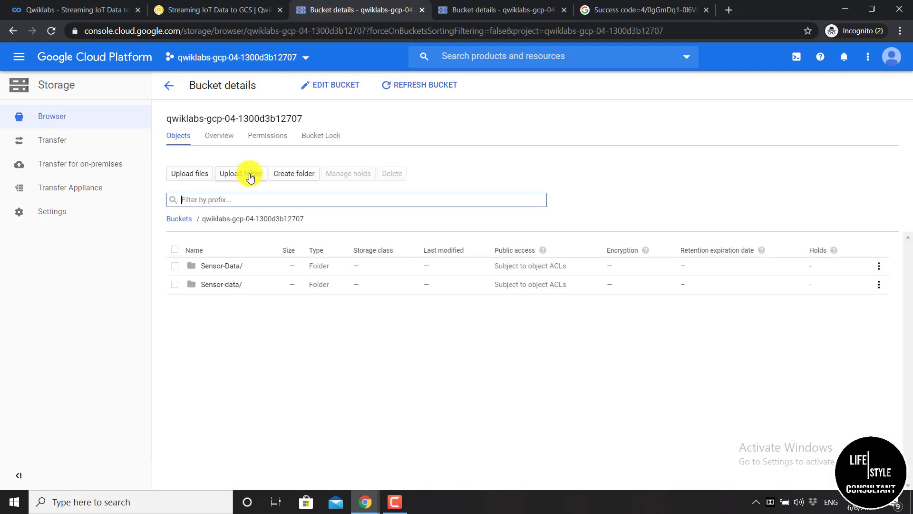
{"action": "left_click", "coordinate": [227, 285]}
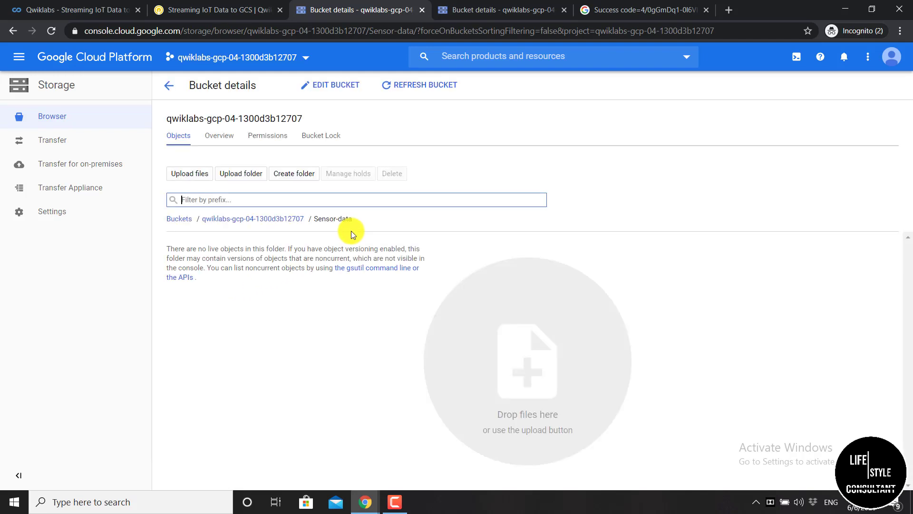
{"action": "left_click", "coordinate": [404, 84]}
Open the Sensor-Data folder and inspect the 37.36 KB text/plain output file's details
{"action": "left_click", "coordinate": [169, 86]}
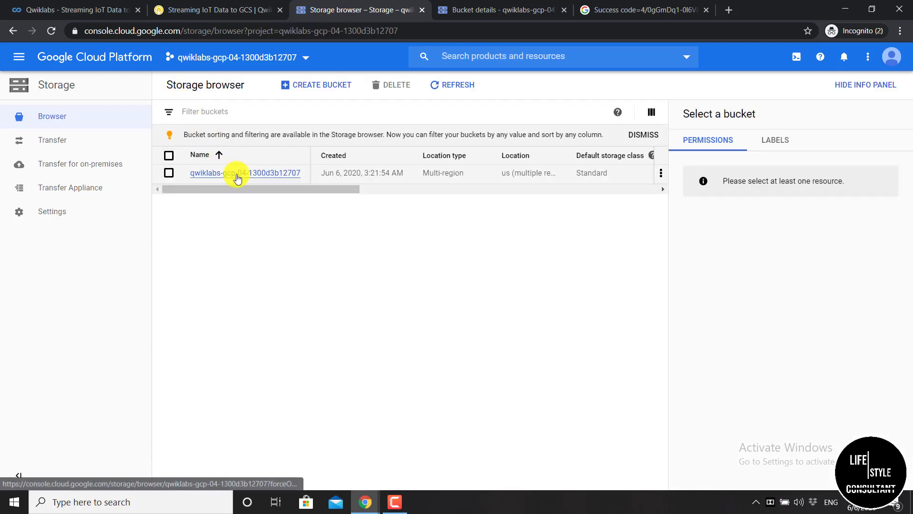
{"action": "left_click", "coordinate": [238, 175]}
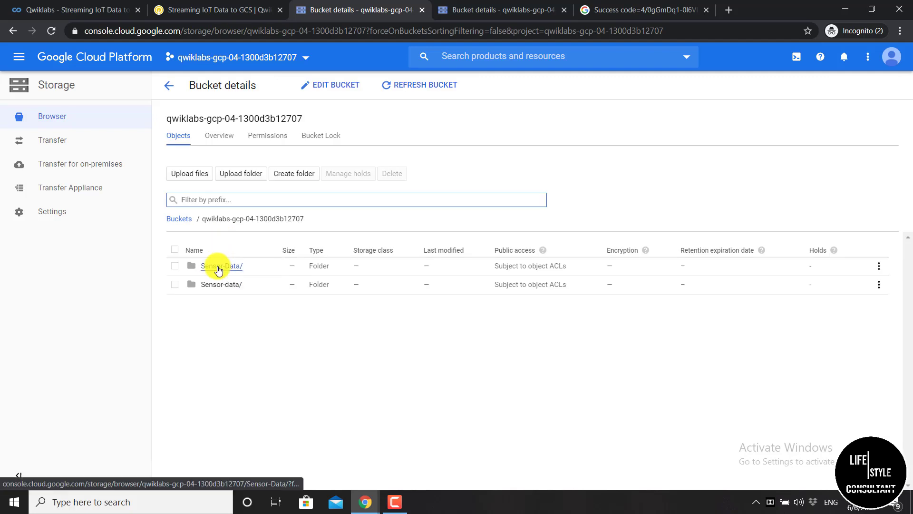
{"action": "left_click", "coordinate": [235, 267]}
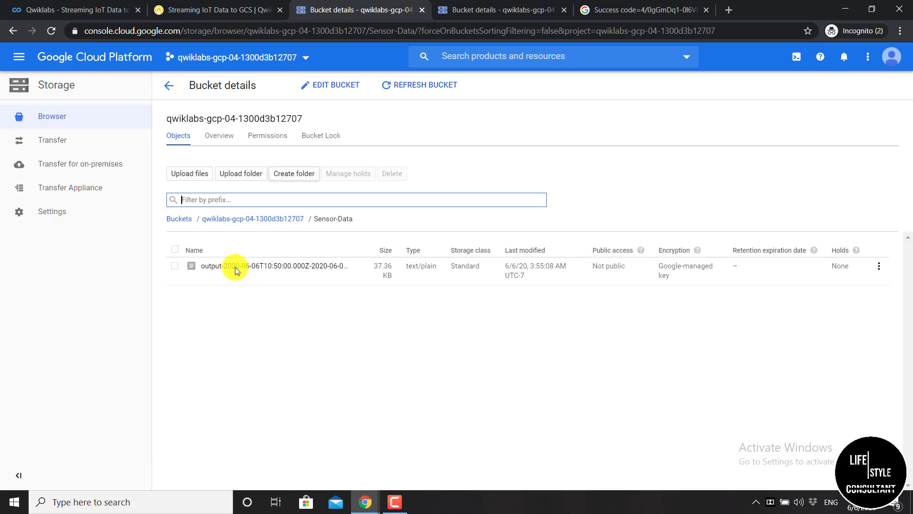
{"action": "left_click", "coordinate": [230, 270]}
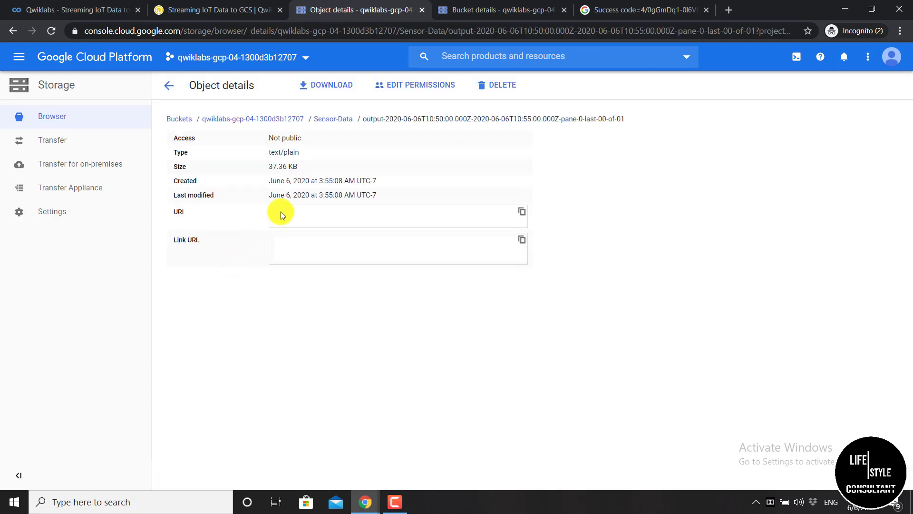
{"action": "left_click_drag", "start_coordinate": [364, 119], "coordinate": [593, 130]}
{"action": "left_click", "coordinate": [592, 130]}
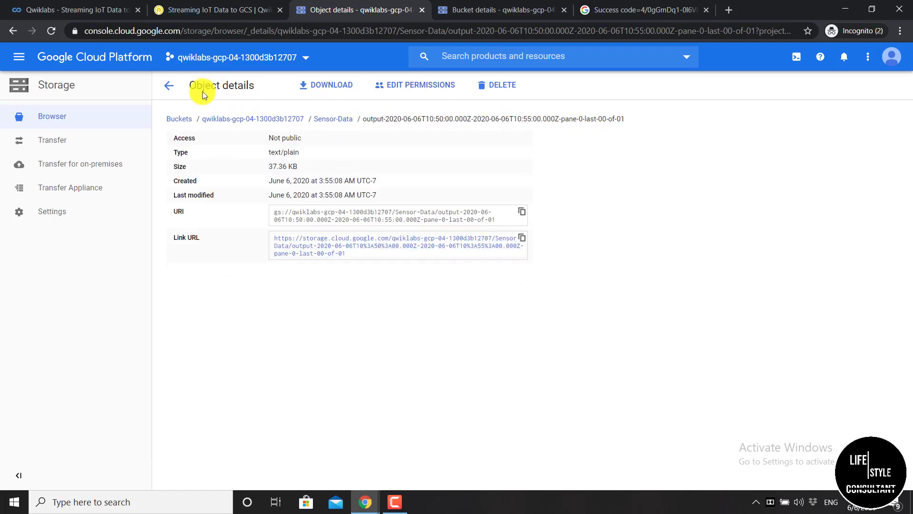
{"action": "left_click", "coordinate": [169, 90]}
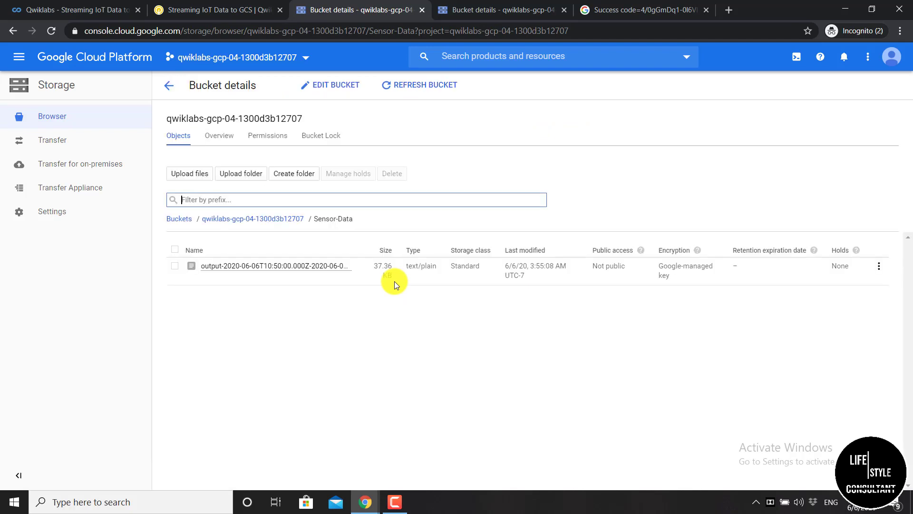
Search for 'dataflow' and open the Dataflow jobs page, closing the tutorial panel
{"action": "left_click", "coordinate": [456, 62]}
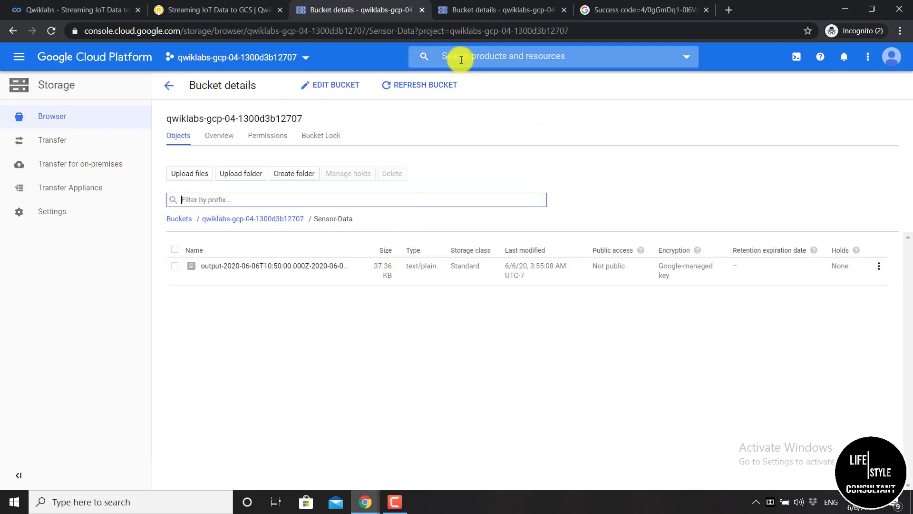
{"action": "type", "text": "dat"}
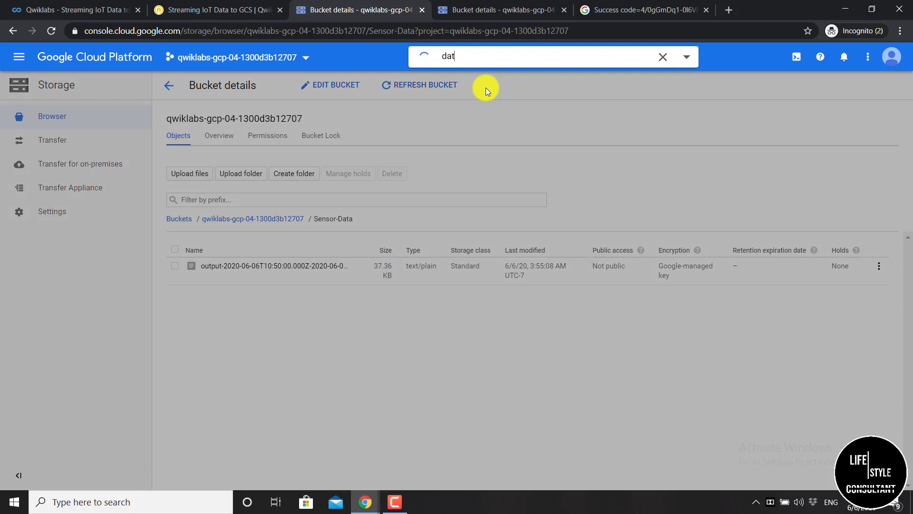
{"action": "type", "text": "asflow"}
{"action": "left_click", "coordinate": [462, 56]}
{"action": "key", "text": "BackSpace"}
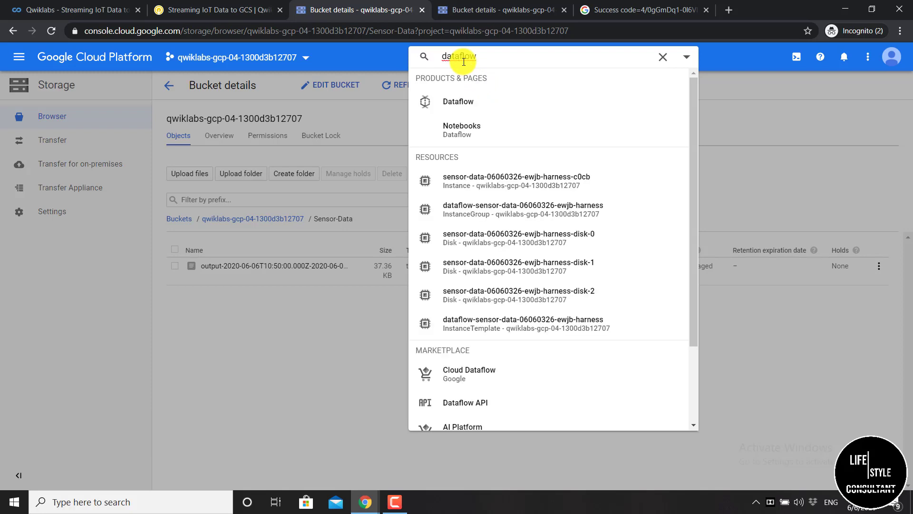
{"action": "left_click", "coordinate": [474, 110]}
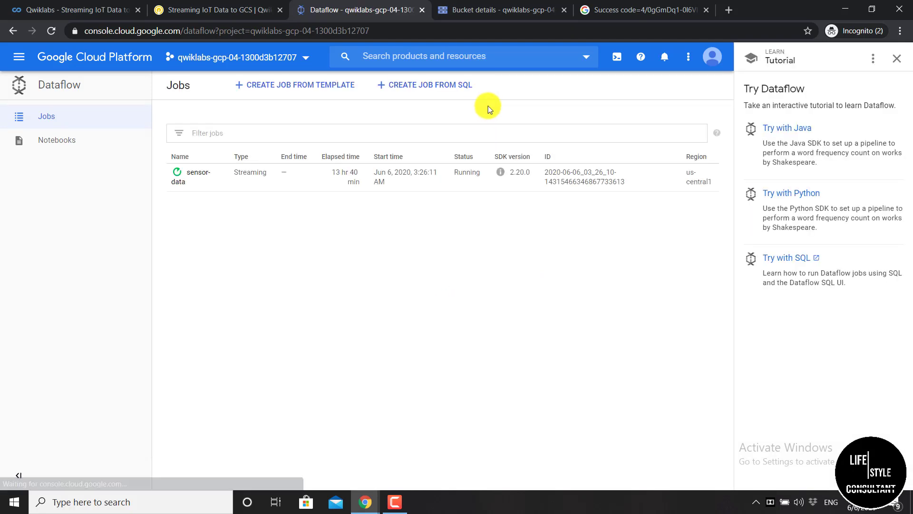
{"action": "left_click", "coordinate": [898, 58]}
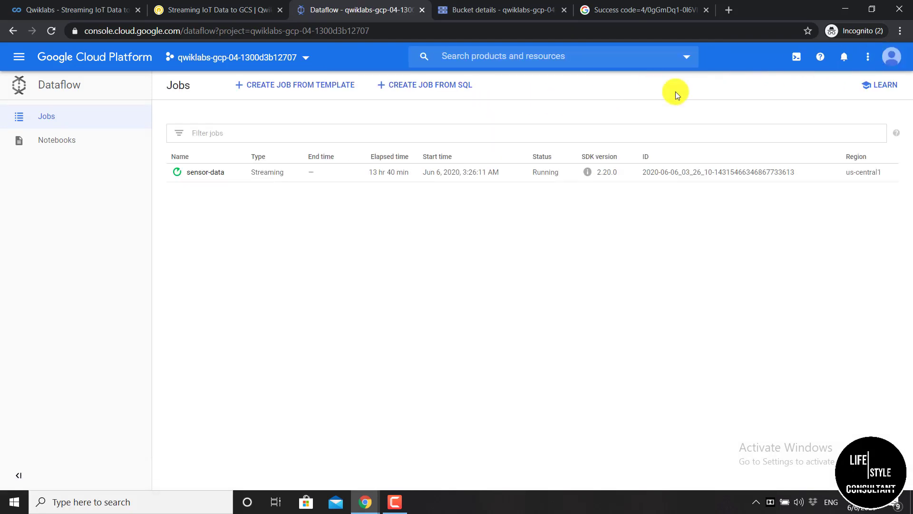
Stop the sensor-data job using the Drain option
{"action": "left_click", "coordinate": [207, 179]}
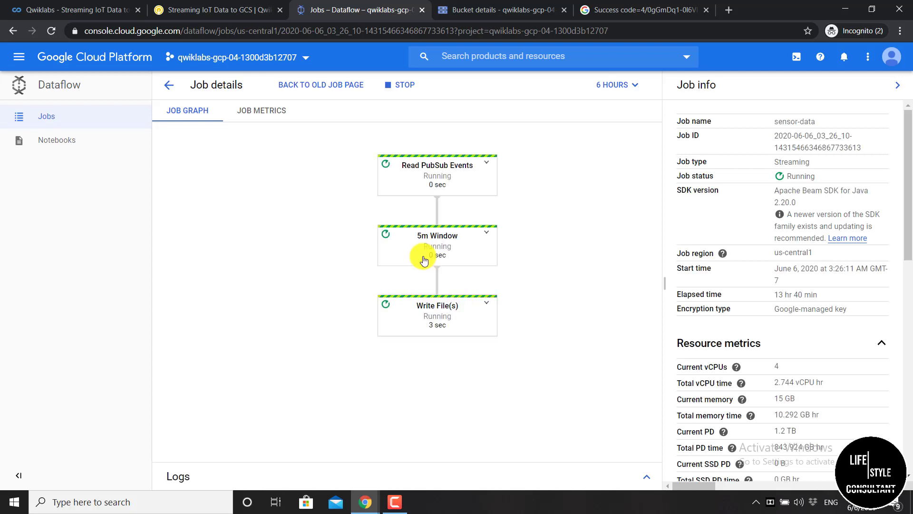
{"action": "left_click", "coordinate": [403, 86]}
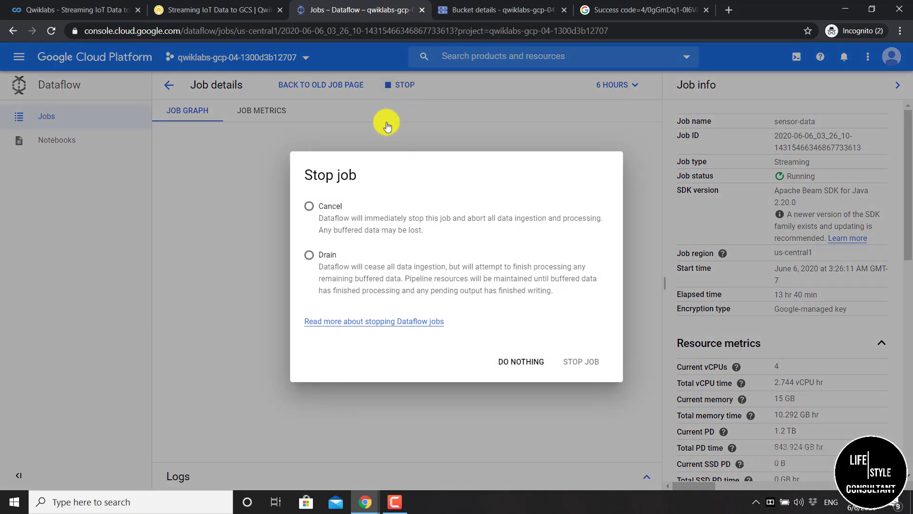
{"action": "left_click", "coordinate": [309, 254]}
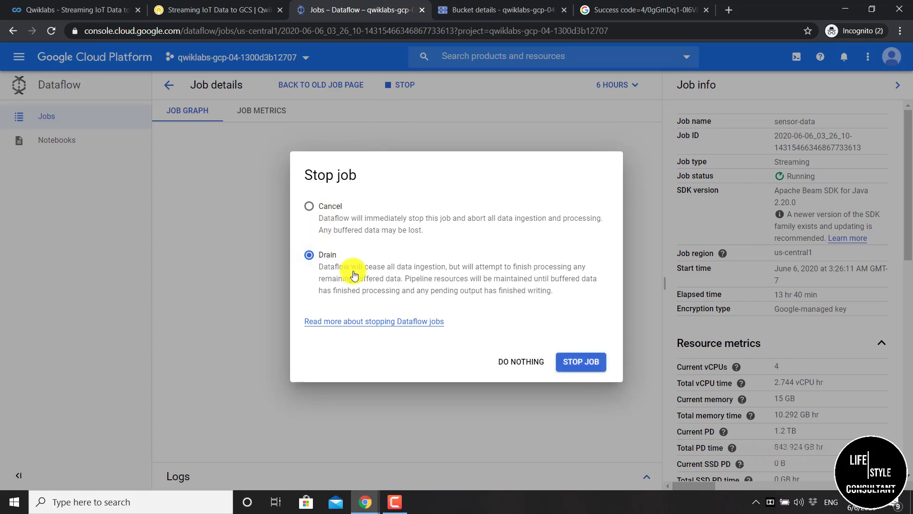
{"action": "left_click", "coordinate": [581, 366]}
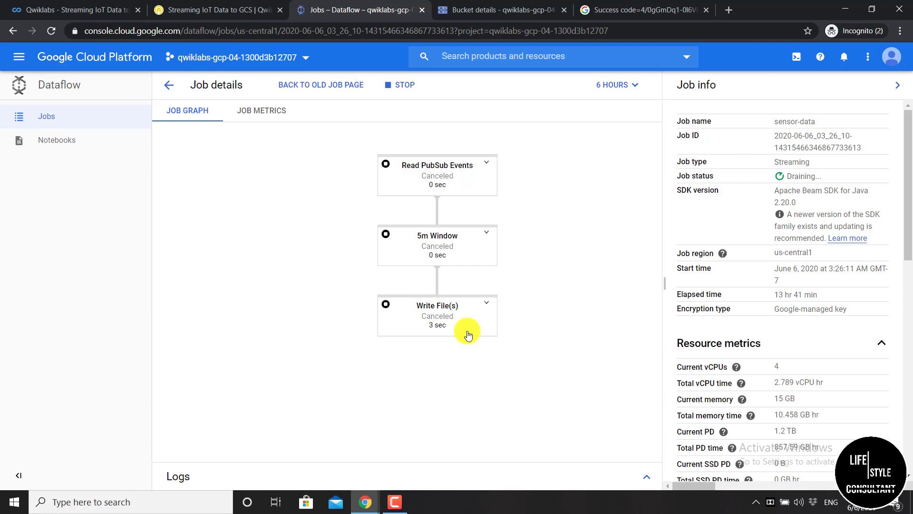
Read through the lab's closing congratulations section in the Qwiklabs instructions
{"action": "left_click", "coordinate": [233, 10]}
{"action": "scroll", "coordinate": [398, 294], "scroll_direction": "down", "scroll_amount": 6}
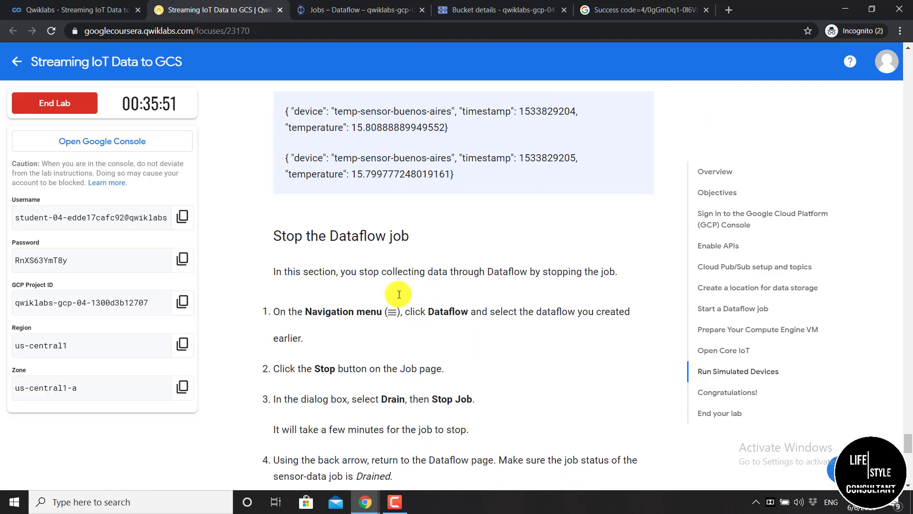
{"action": "scroll", "coordinate": [398, 294], "scroll_direction": "down", "scroll_amount": 10}
{"action": "scroll", "coordinate": [398, 294], "scroll_direction": "up", "scroll_amount": 3}
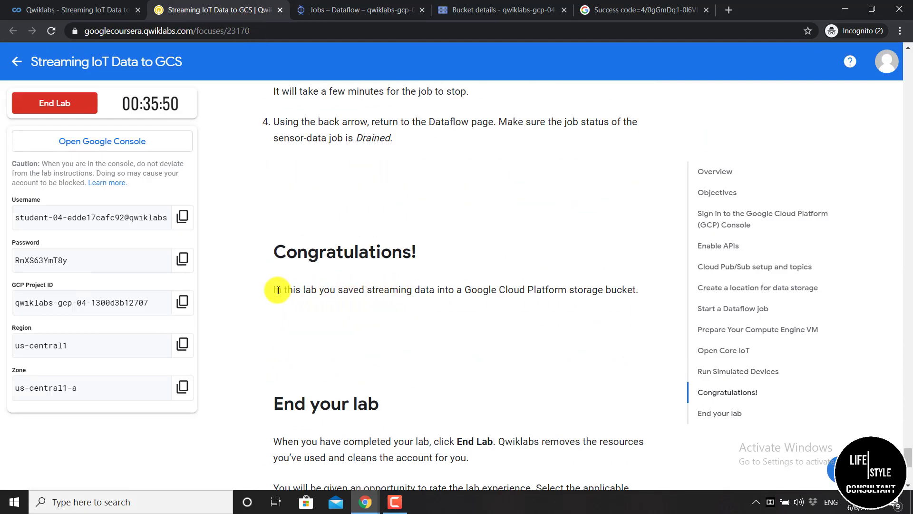
{"action": "left_click_drag", "start_coordinate": [276, 290], "coordinate": [586, 314]}
{"action": "left_click", "coordinate": [556, 323]}
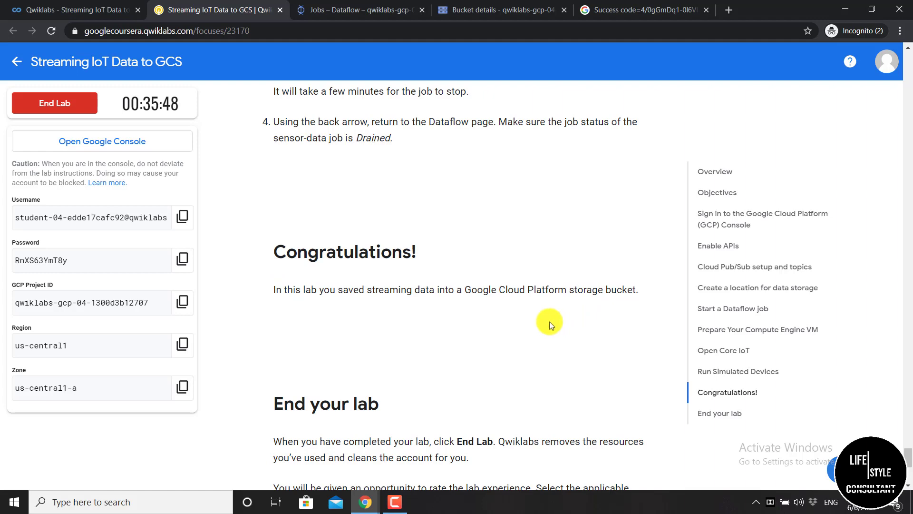
{"action": "scroll", "coordinate": [261, 206], "scroll_direction": "down", "scroll_amount": 4}
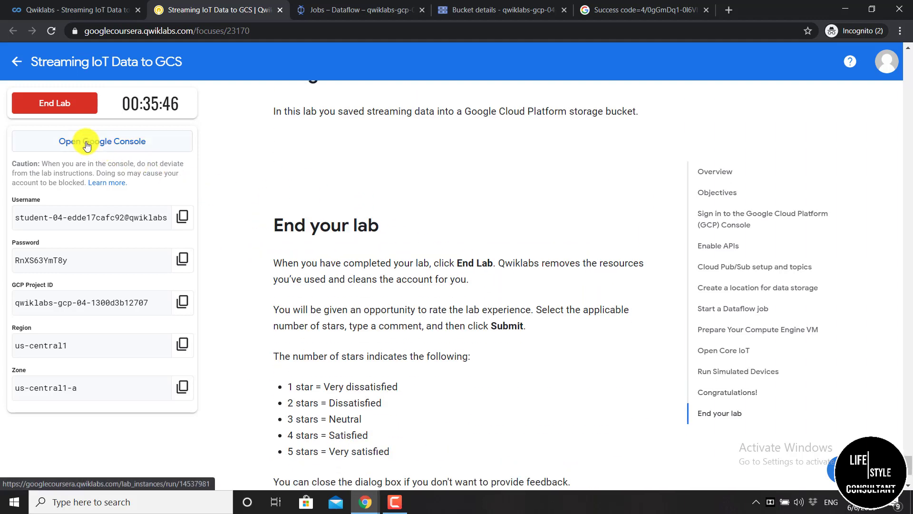
End the lab and submit a five-star review
{"action": "left_click", "coordinate": [67, 100]}
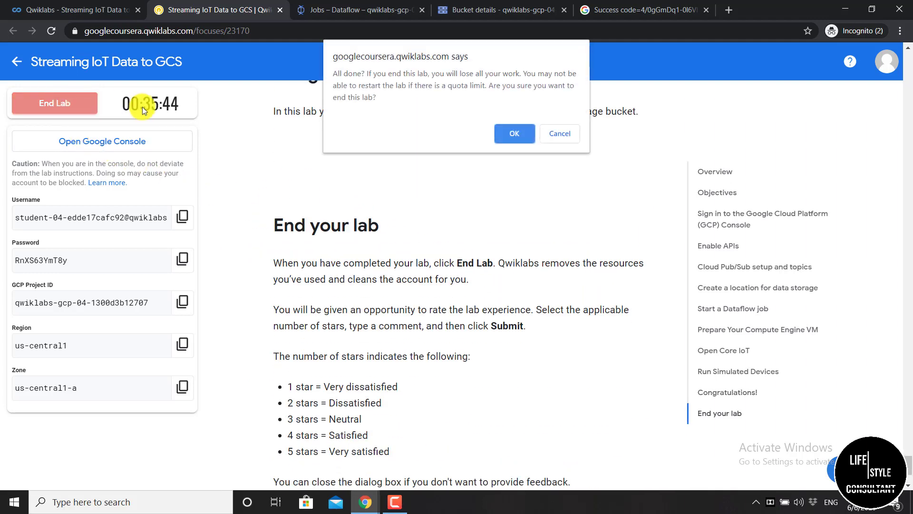
{"action": "left_click", "coordinate": [516, 134]}
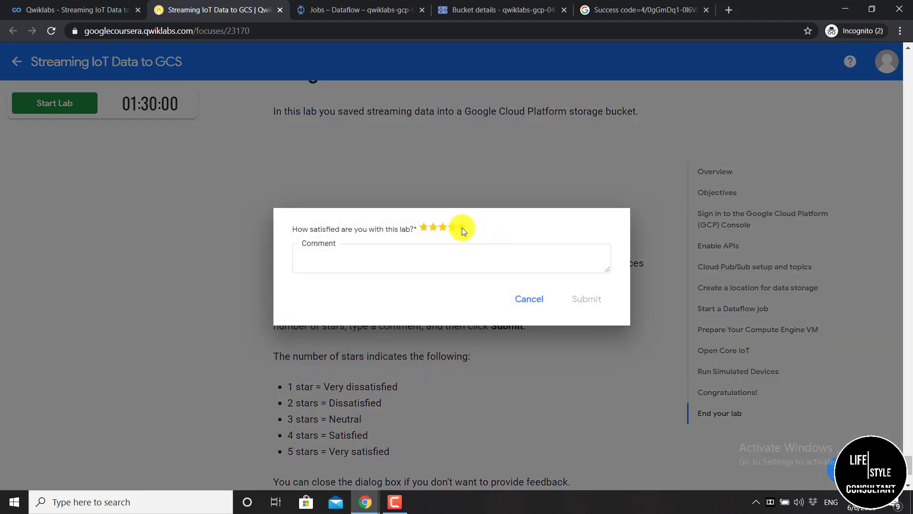
{"action": "left_click", "coordinate": [461, 227]}
{"action": "left_click", "coordinate": [586, 301]}
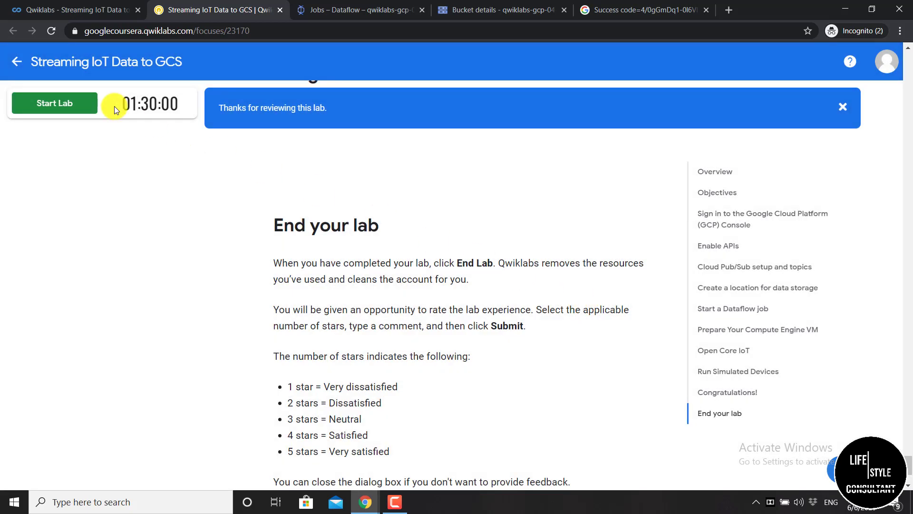
{"action": "left_click", "coordinate": [101, 11]}
Reload the Coursera course page to see the Streaming IoT Data to Google Cloud Storage lab checked off
{"action": "scroll", "coordinate": [361, 278], "scroll_direction": "up", "scroll_amount": 13}
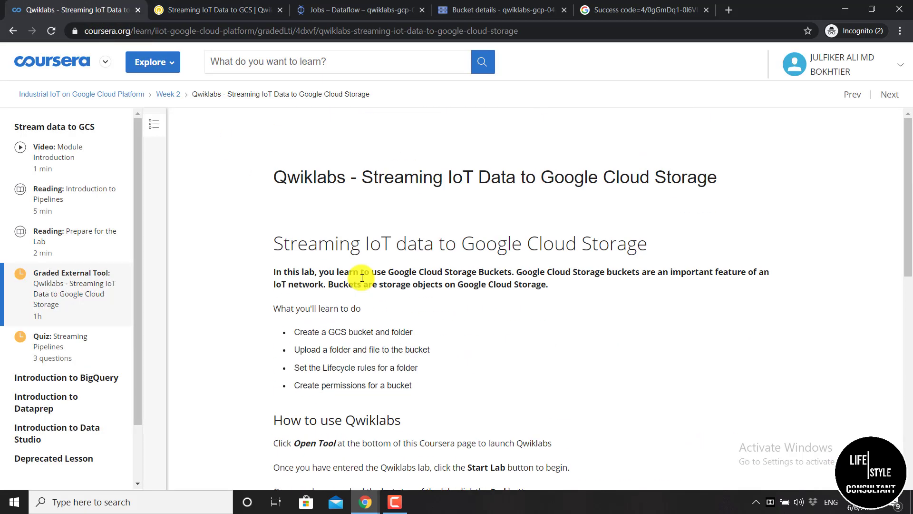
{"action": "left_click", "coordinate": [51, 31]}
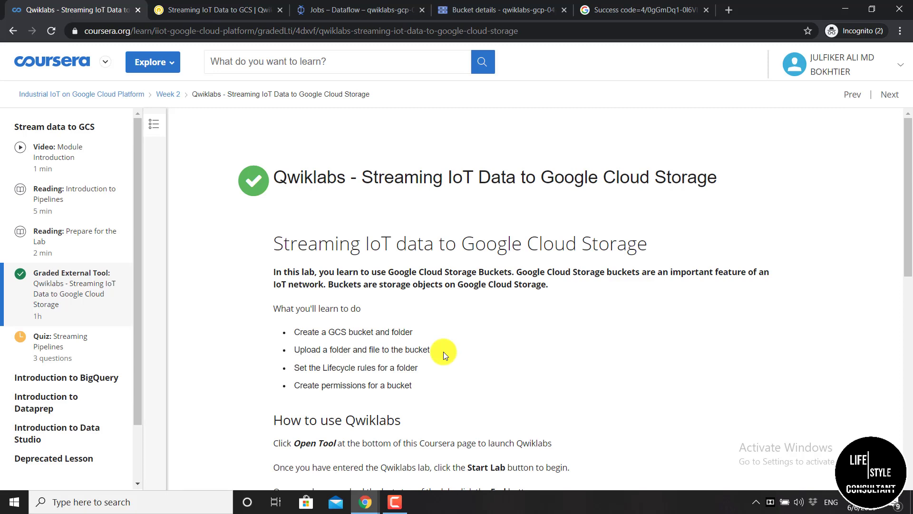
{"action": "scroll", "coordinate": [362, 286], "scroll_direction": "down", "scroll_amount": 6}
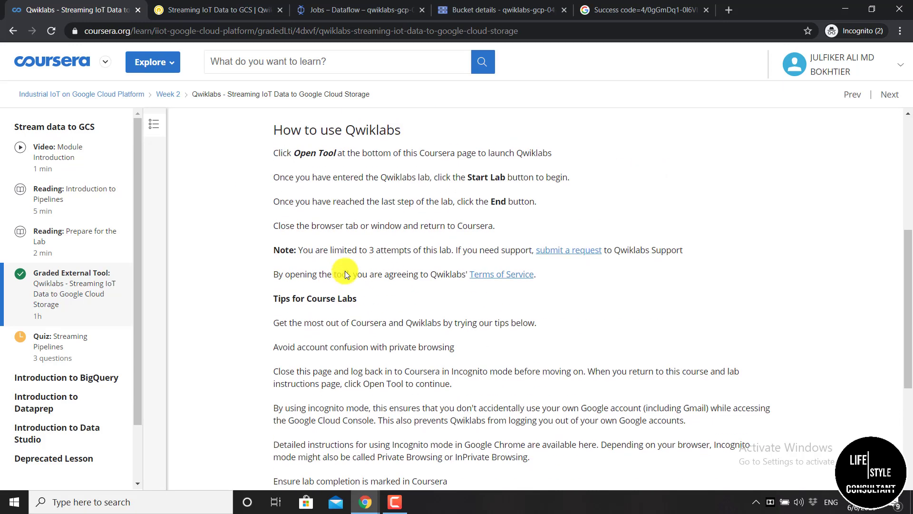
{"action": "scroll", "coordinate": [346, 275], "scroll_direction": "up", "scroll_amount": 6}
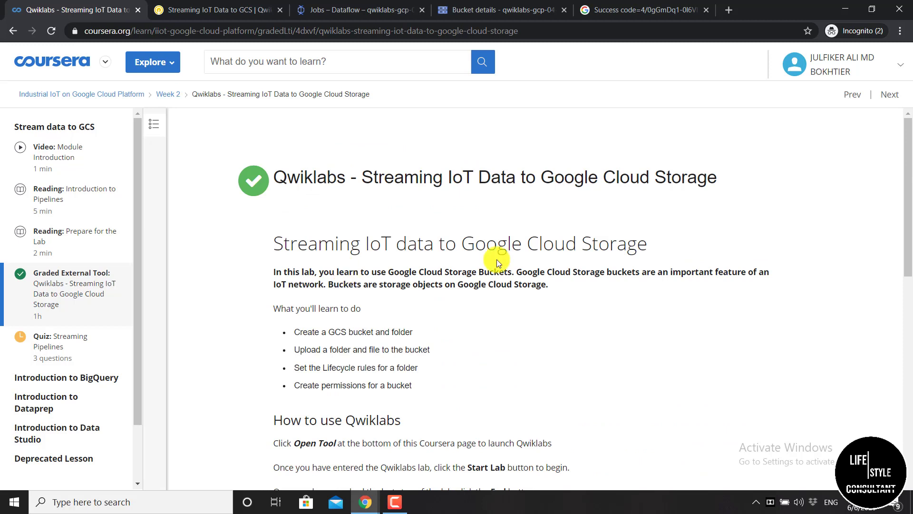